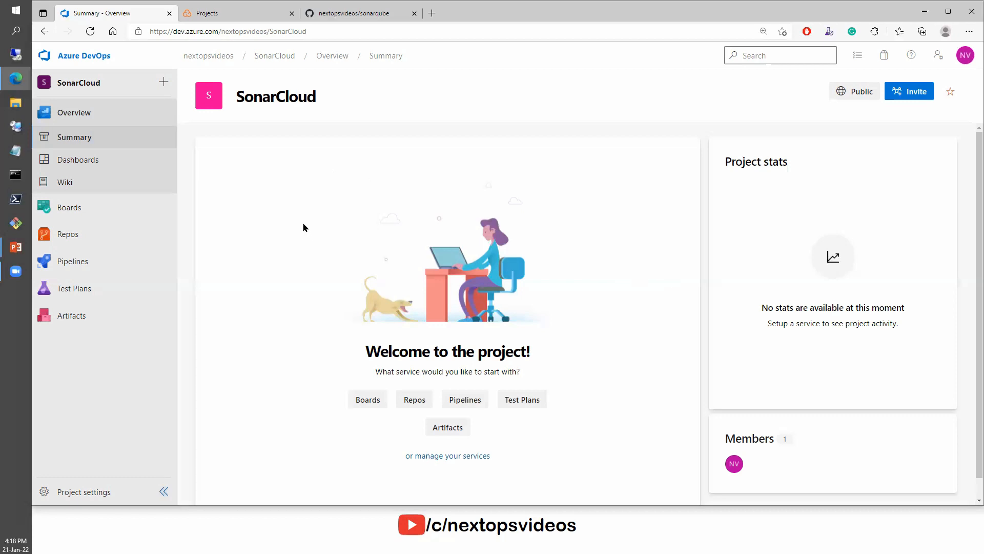
# Copy the HTTPS clone URL of the nextopsvideos/sonarqube repository on GitHub
pyautogui.click(227, 15)
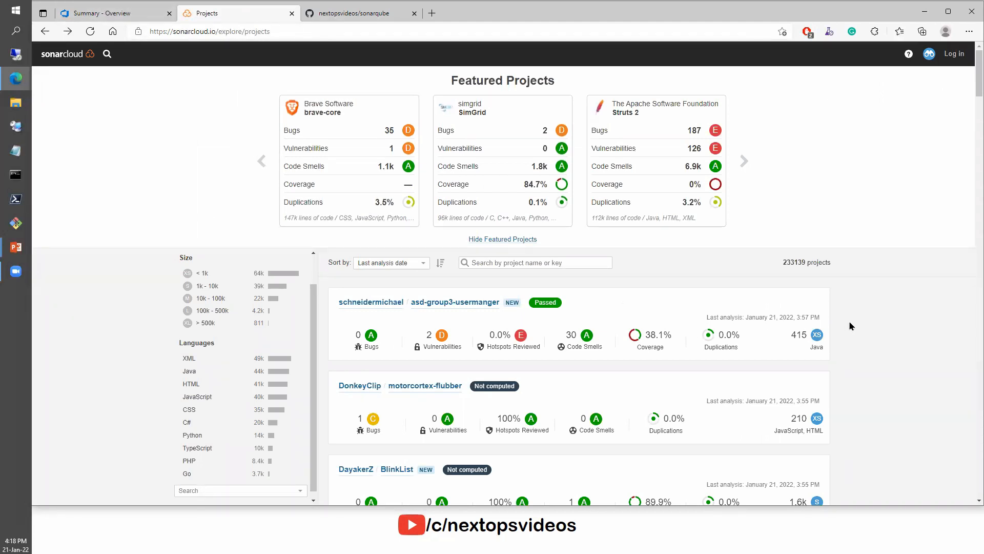
pyautogui.click(149, 15)
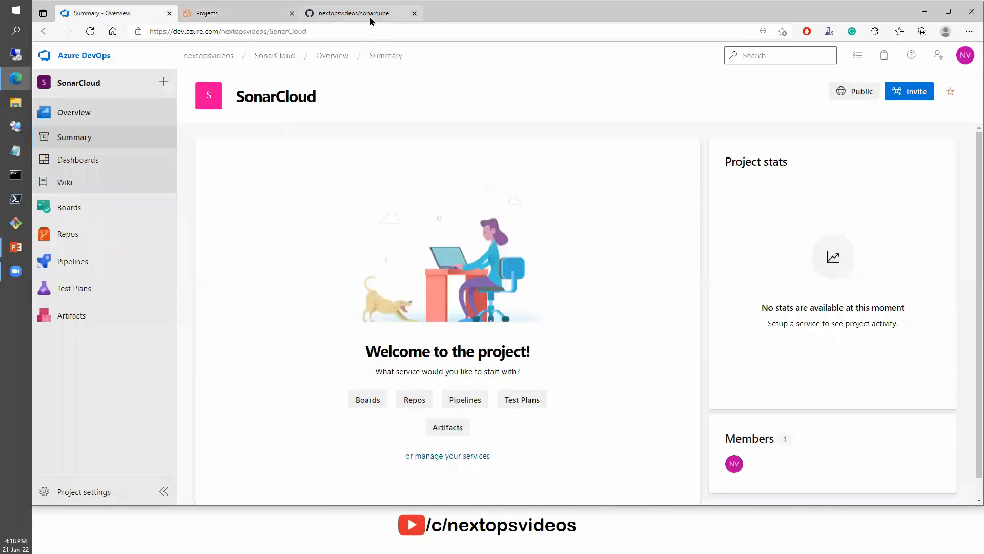
pyautogui.click(371, 20)
pyautogui.click(307, 32)
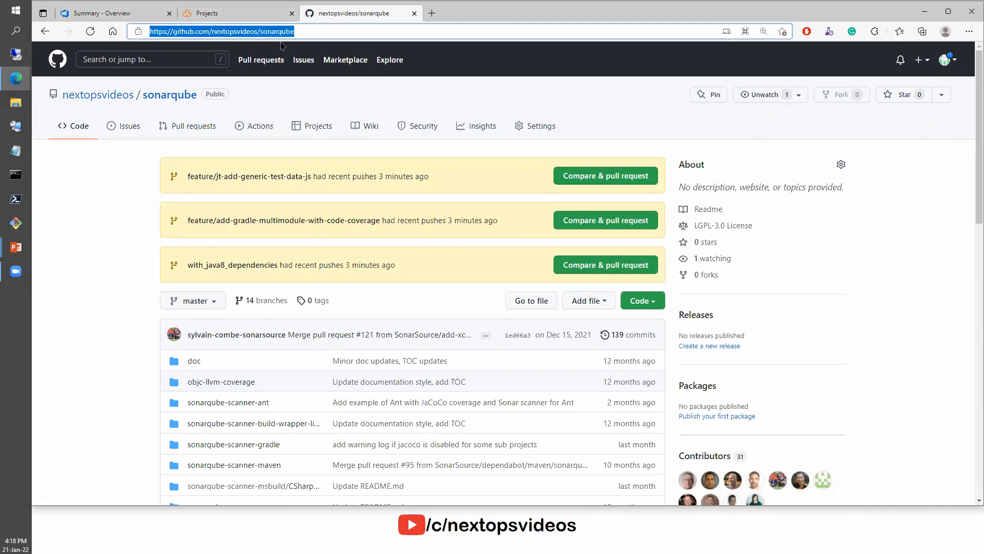
pyautogui.click(658, 302)
pyautogui.click(642, 365)
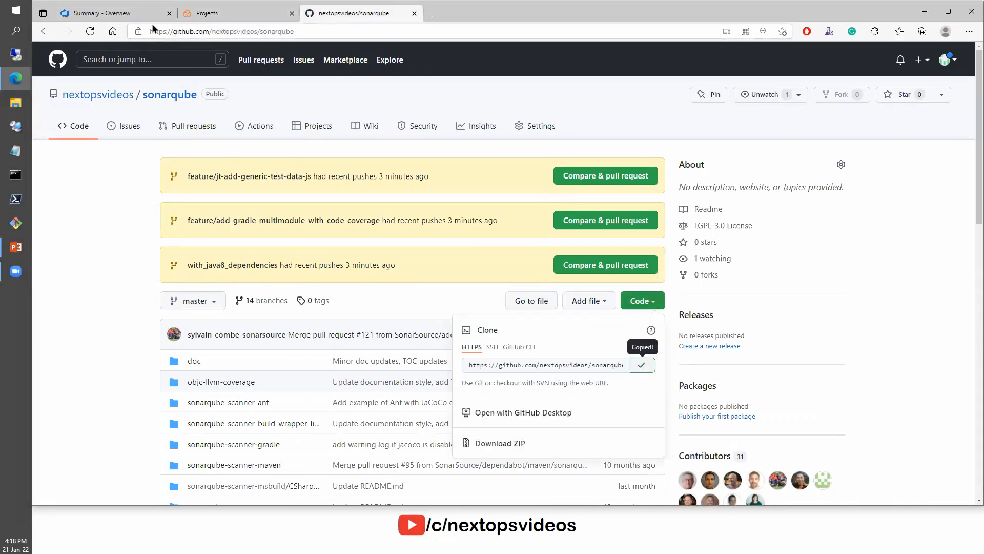
pyautogui.click(146, 14)
pyautogui.click(97, 241)
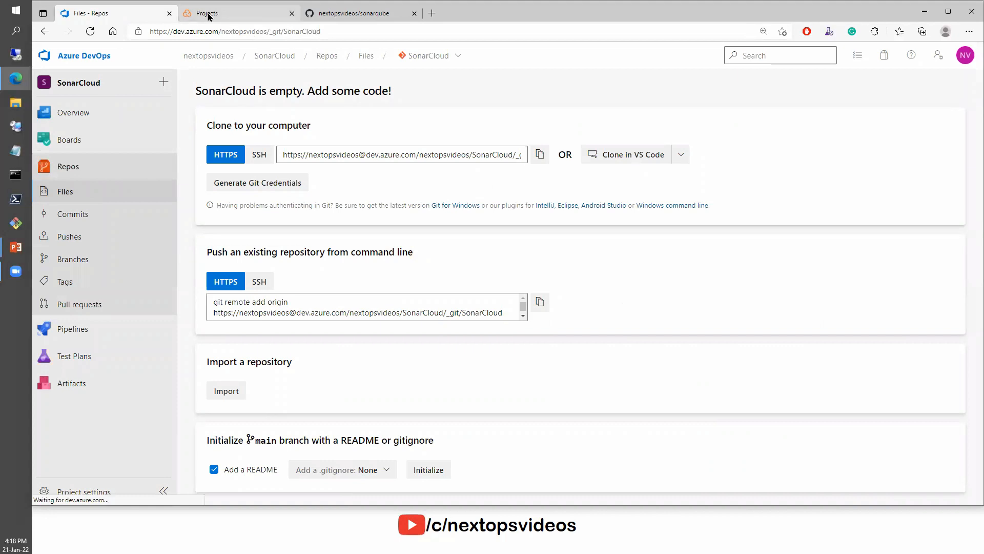
pyautogui.click(226, 390)
pyautogui.hotkey('ctrl', 'v')
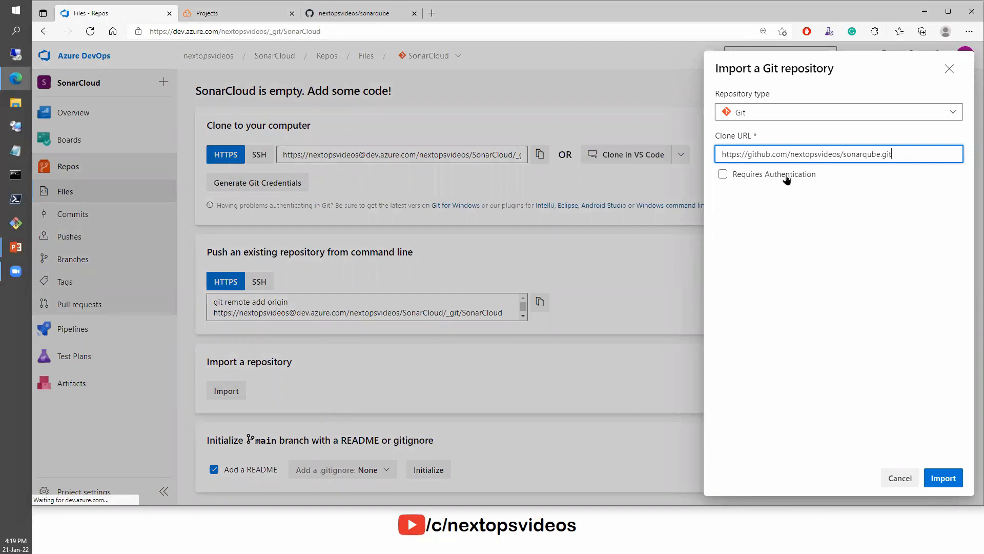
pyautogui.click(940, 479)
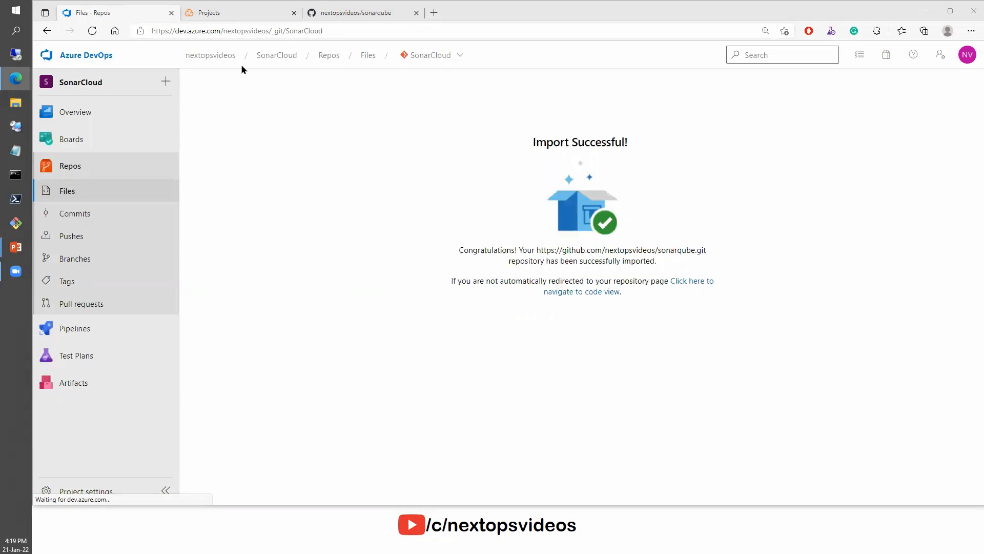
pyautogui.click(79, 191)
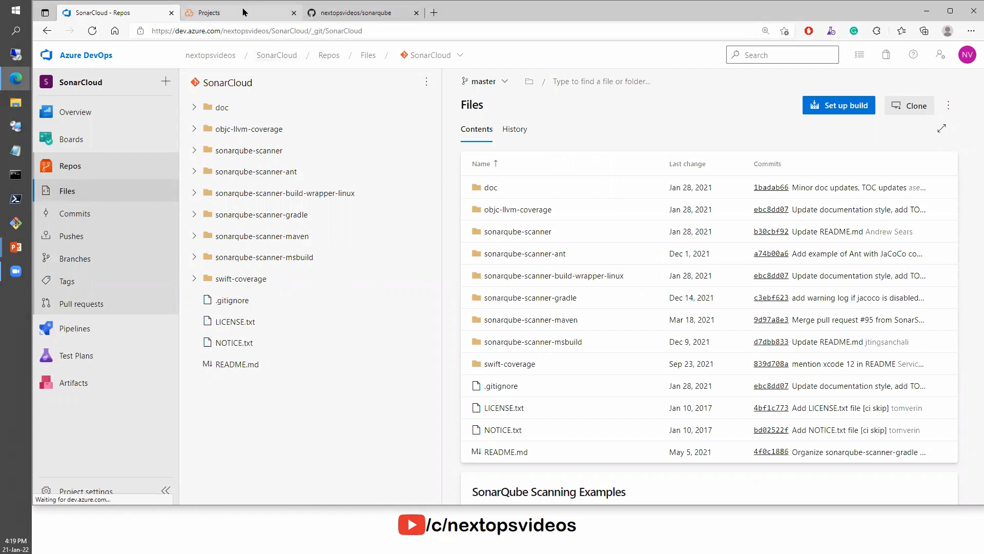
# Create a classic-editor build pipeline from the Azure Repos Git repository SonarCloud, branch master, starting with an empty job
pyautogui.click(51, 328)
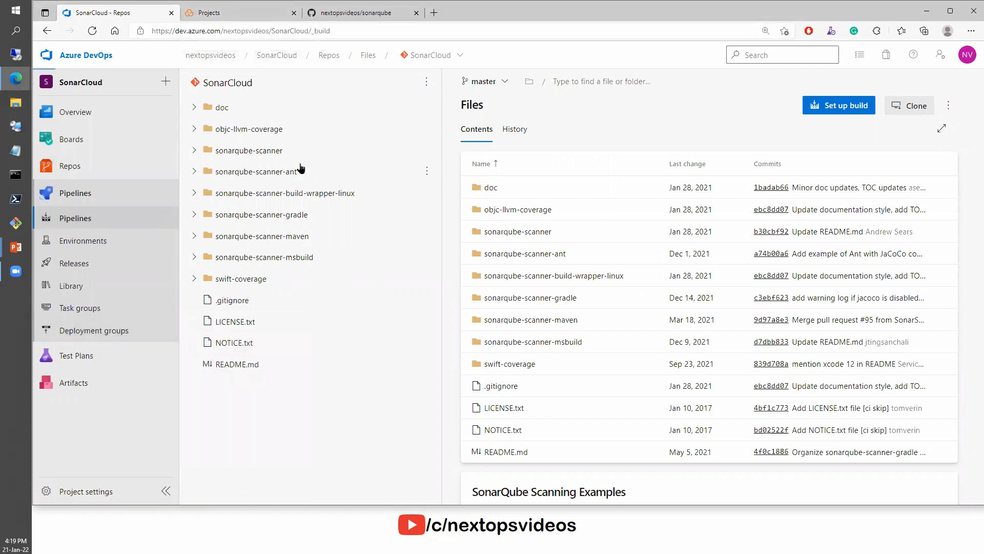
pyautogui.click(557, 367)
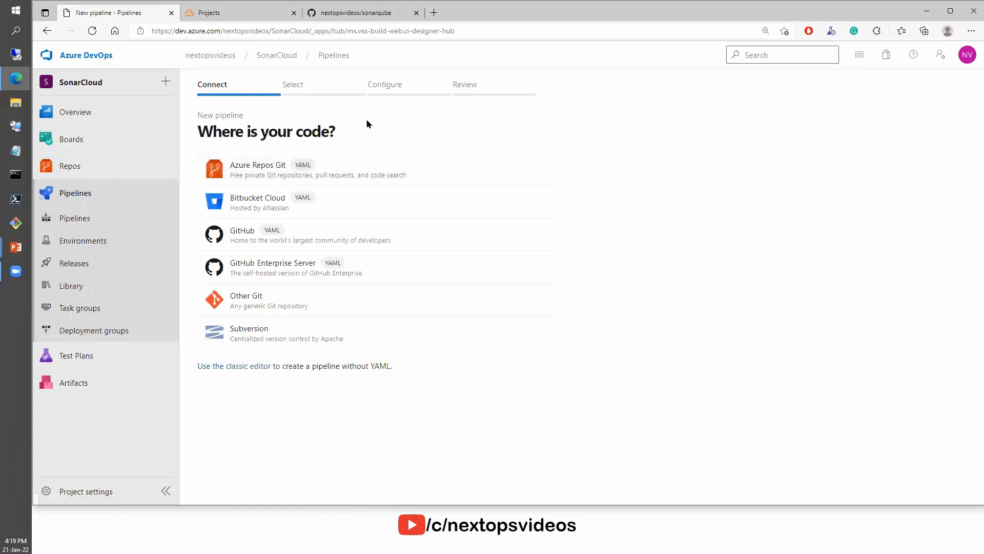
pyautogui.click(246, 366)
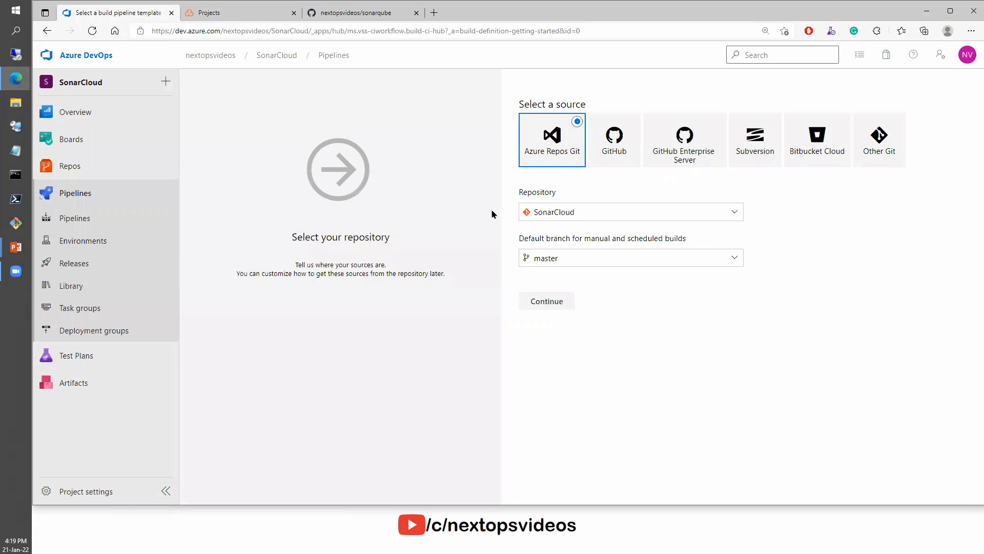
pyautogui.click(554, 306)
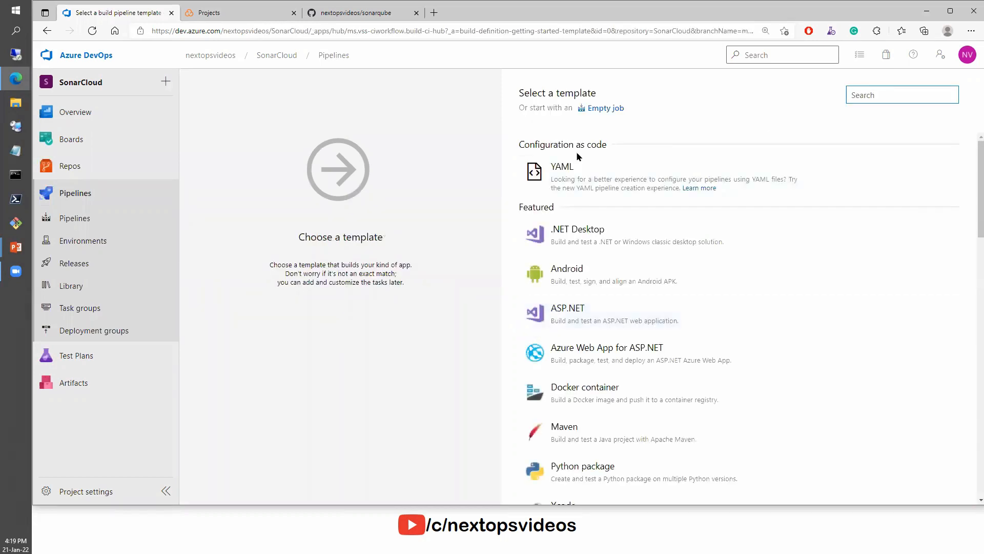
pyautogui.moveTo(601, 231)
pyautogui.moveTo(634, 226)
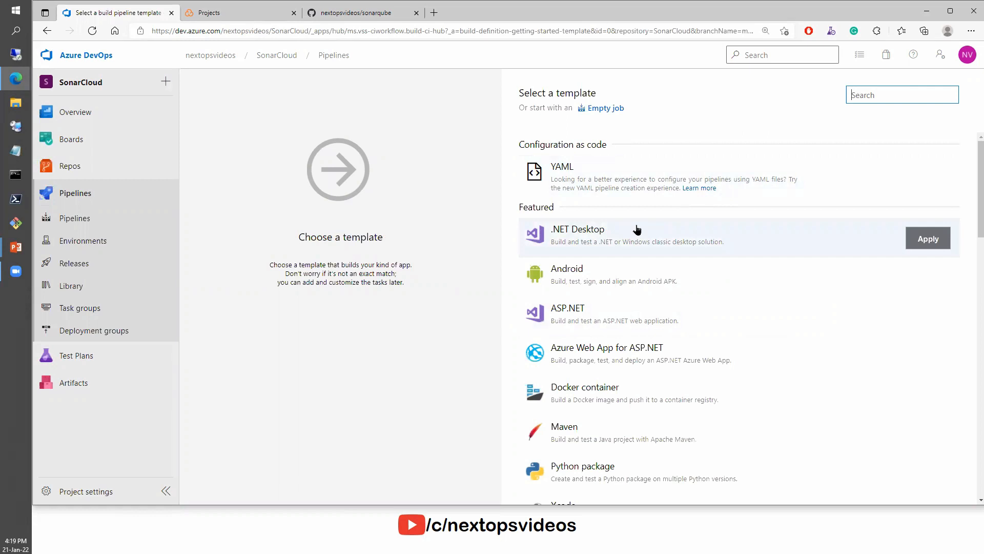
pyautogui.click(608, 109)
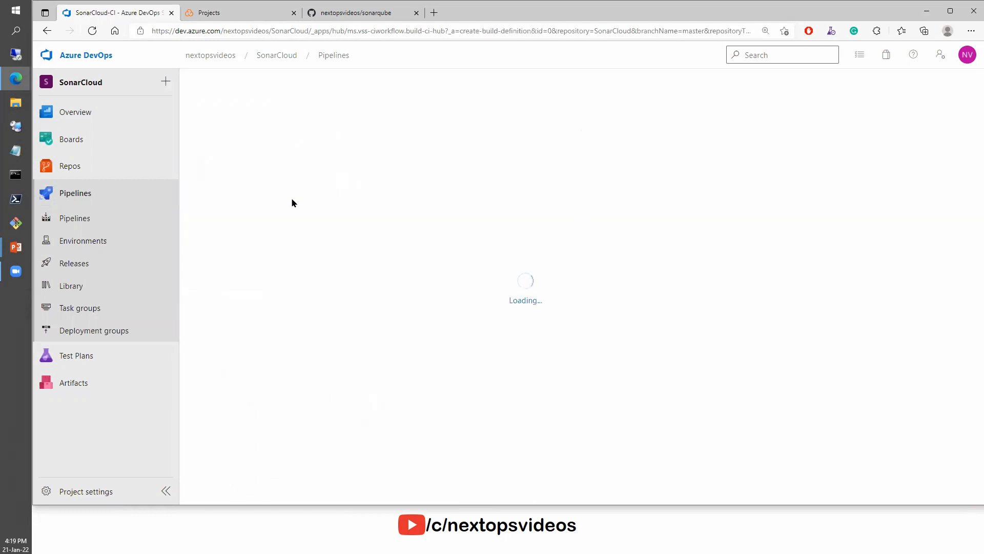
# Add the NuGet tool installer and NuGet tasks to Agent job 1
pyautogui.click(292, 221)
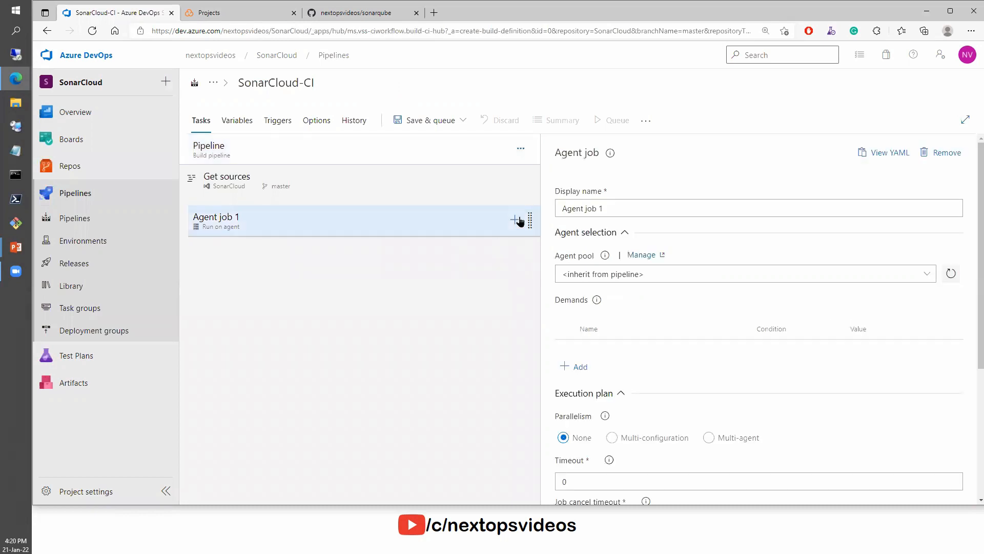
pyautogui.click(515, 219)
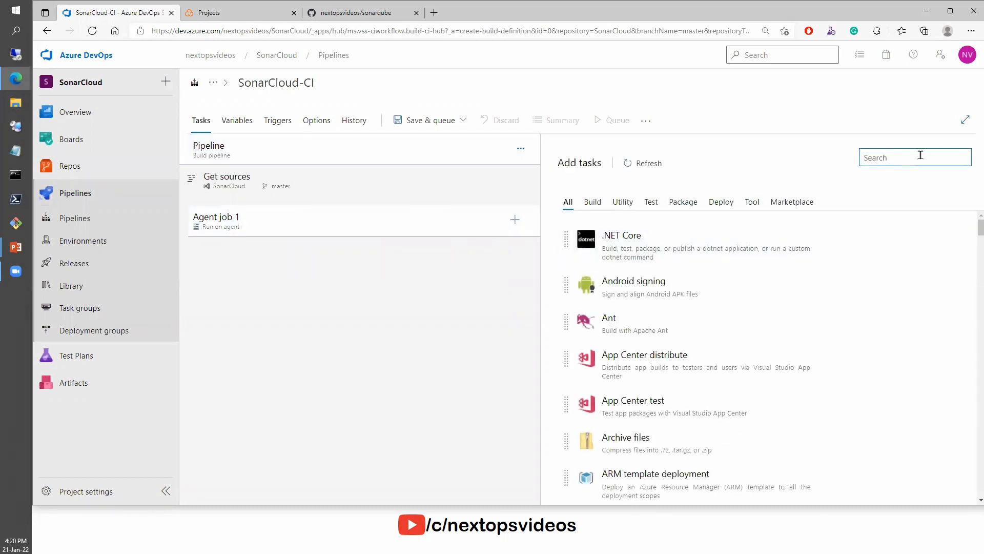
pyautogui.write('Nuget')
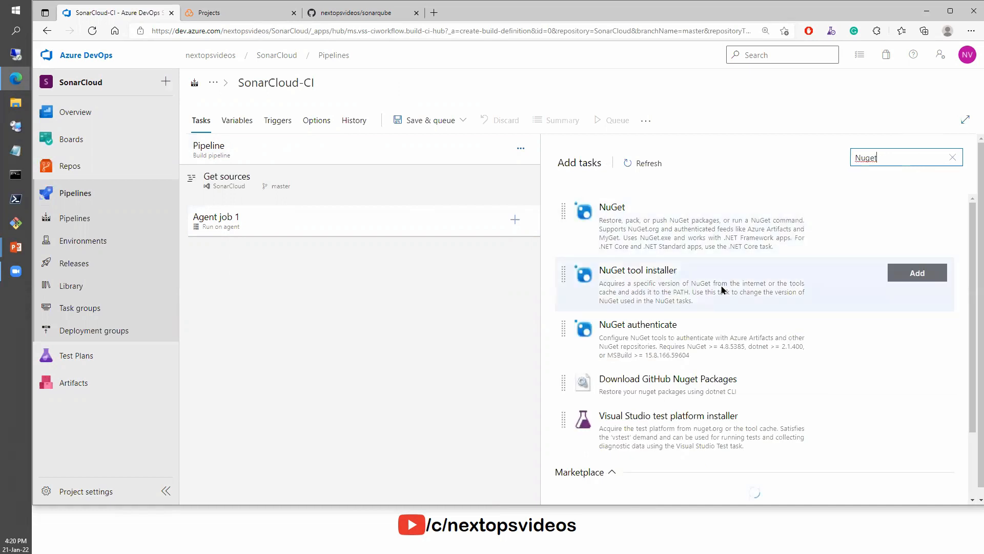
pyautogui.click(919, 275)
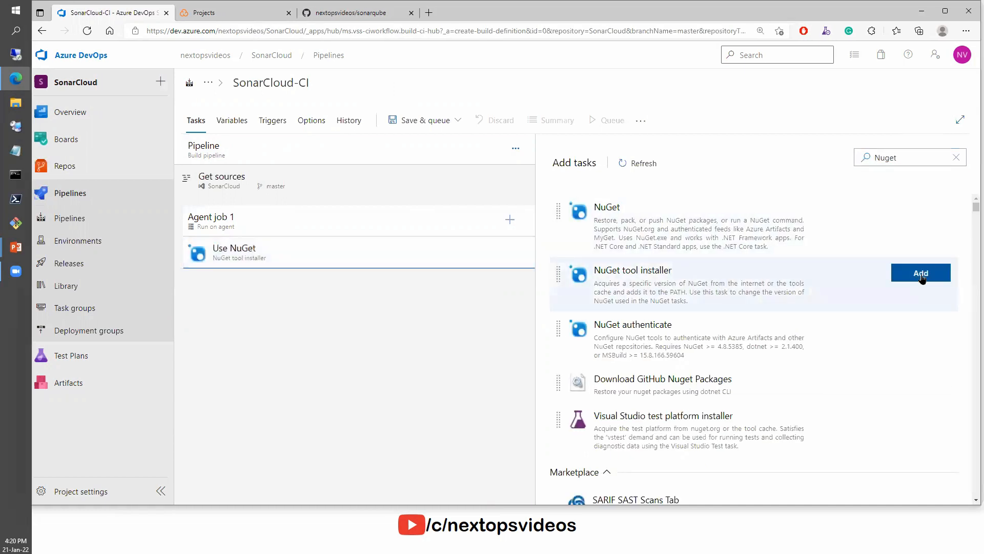
pyautogui.click(921, 211)
# Add the Visual Studio build and Visual Studio Test tasks to Agent job 1
pyautogui.doubleClick(920, 156)
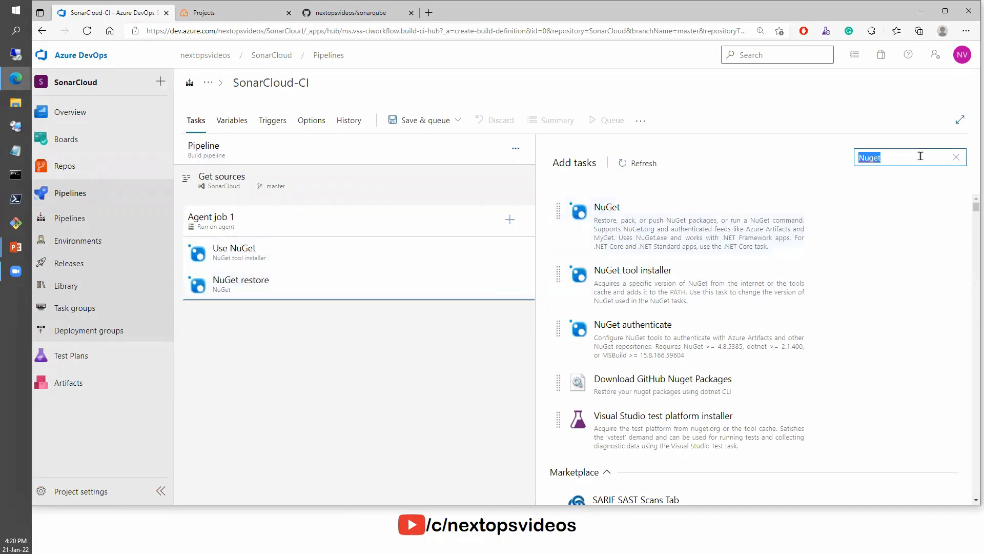
pyautogui.write('Visual')
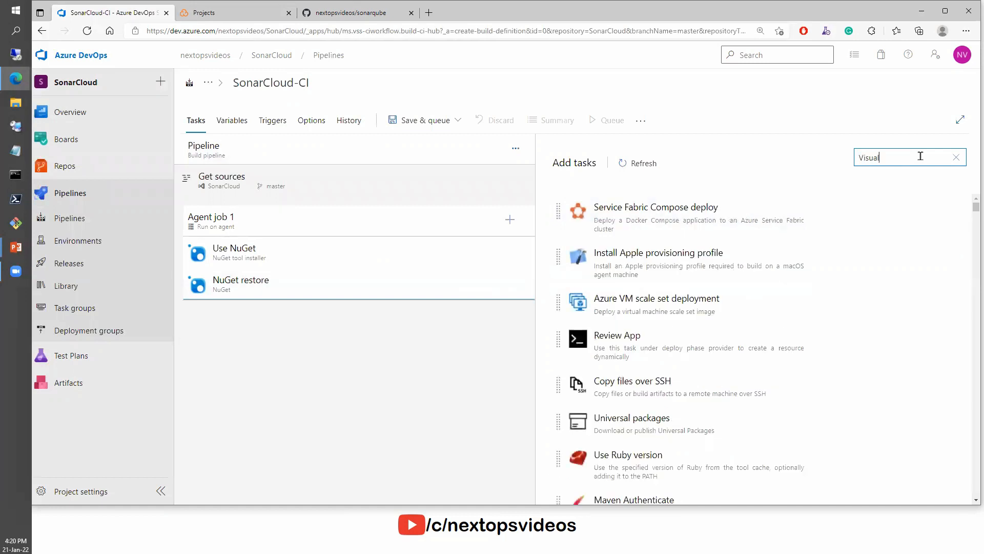
pyautogui.click(900, 340)
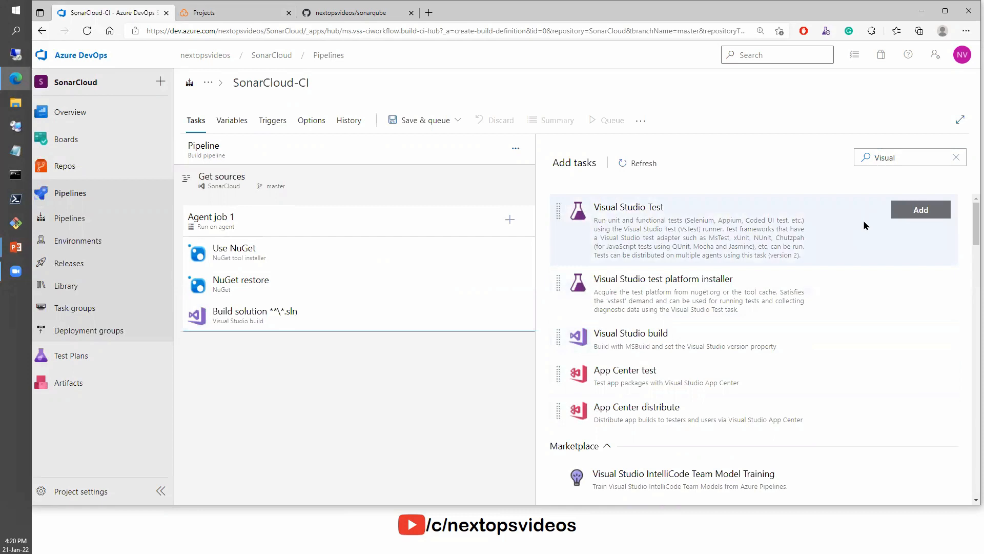
pyautogui.click(921, 217)
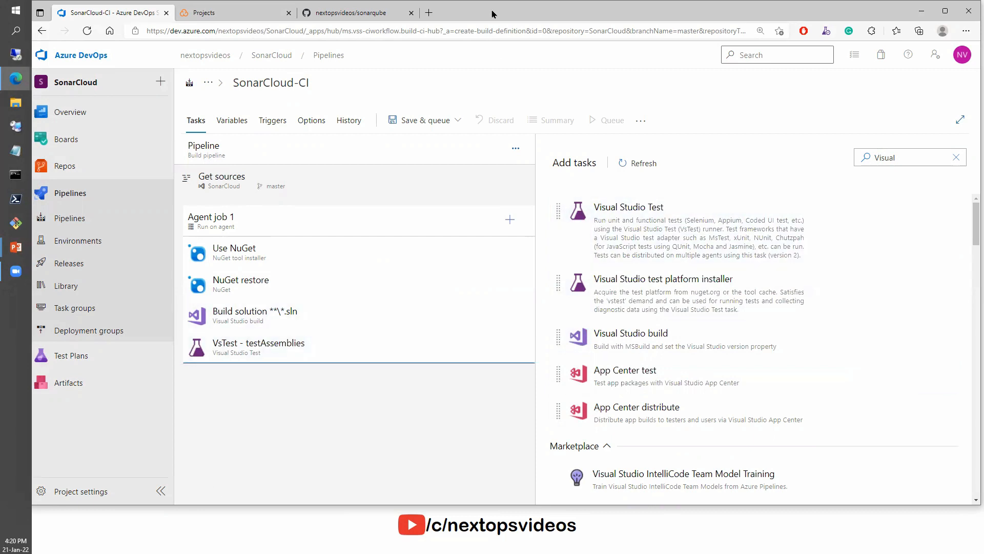
pyautogui.moveTo(504, 11); pyautogui.dragTo(508, 13)
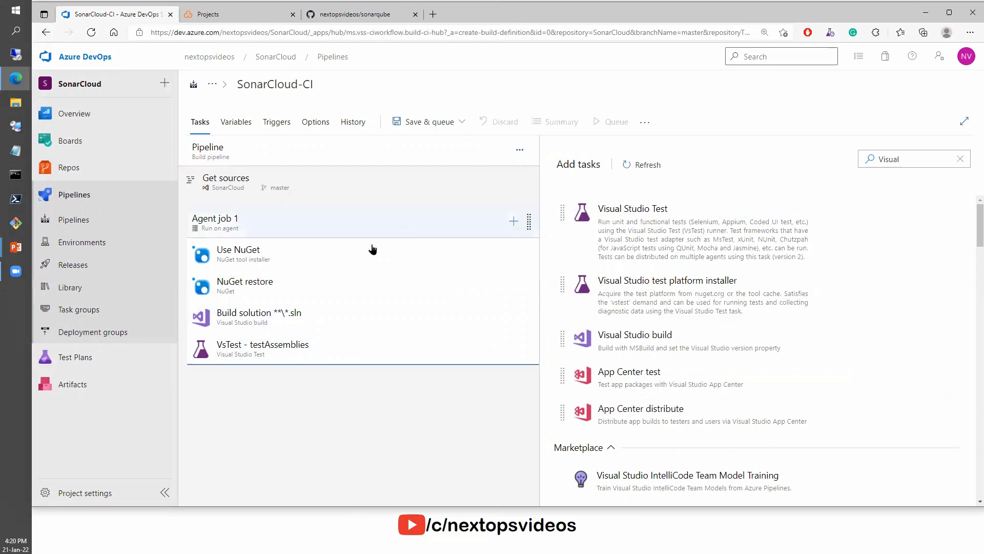
# Set the NuGet.exe version to install in the NuGet tool installer task to 4.4.1
pyautogui.click(345, 256)
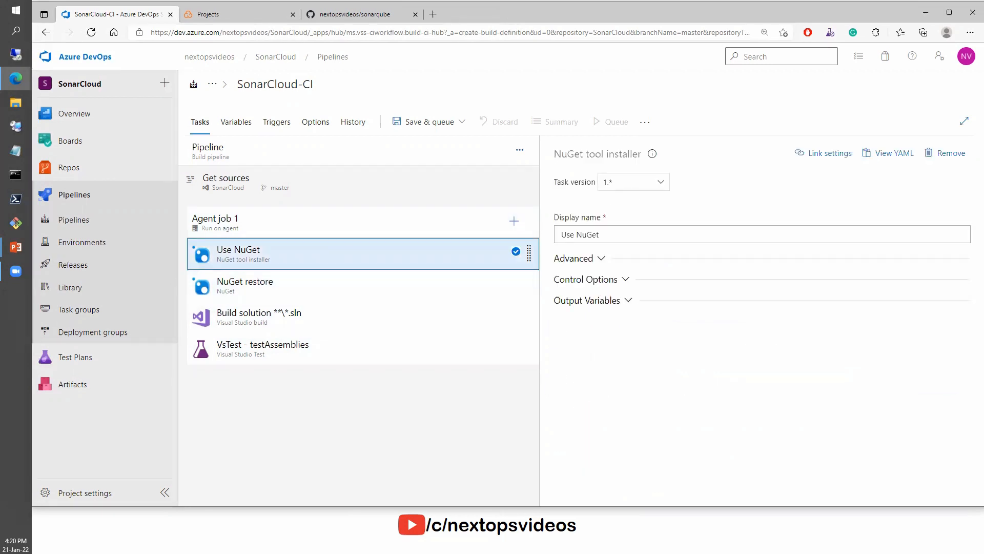
pyautogui.click(581, 258)
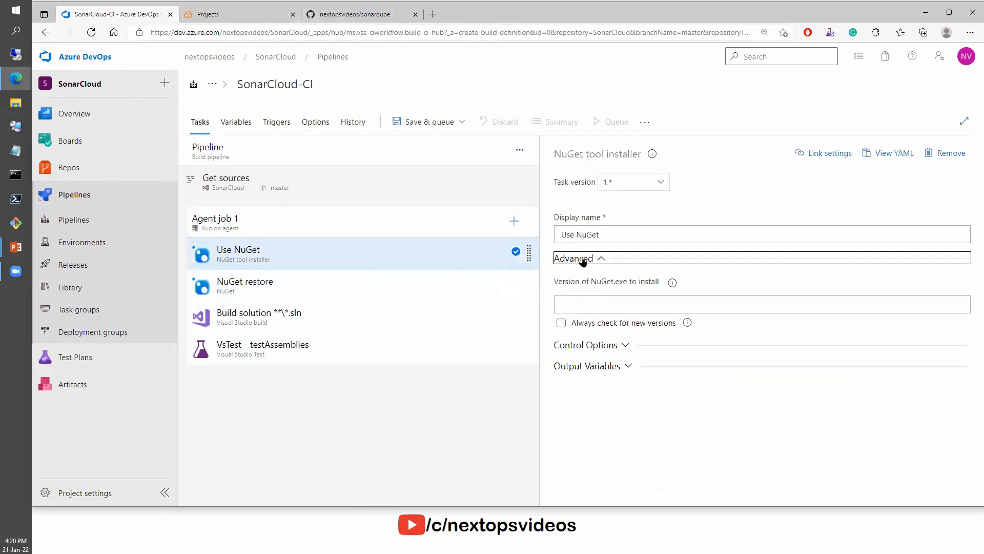
pyautogui.click(607, 306)
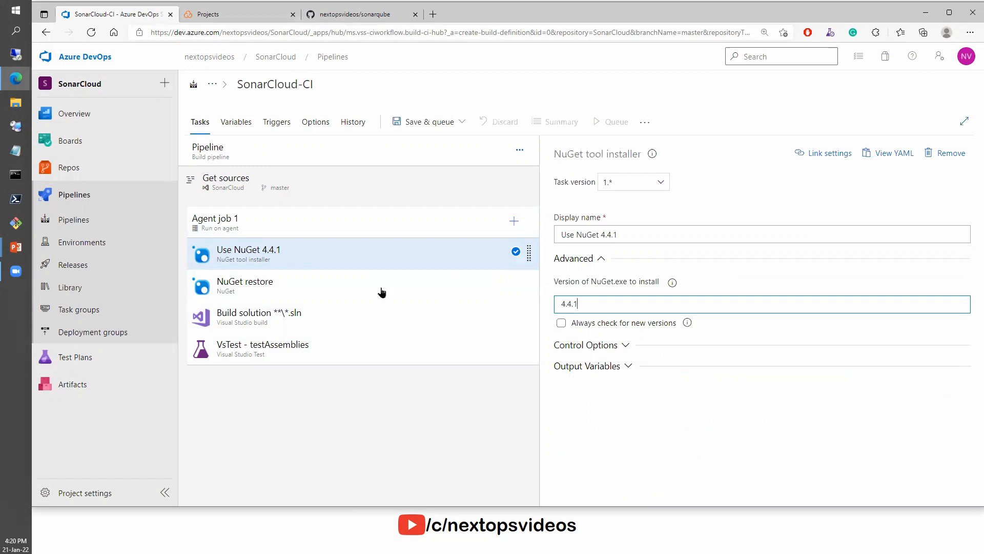
# Open the settings of the NuGet restore task
pyautogui.click(347, 284)
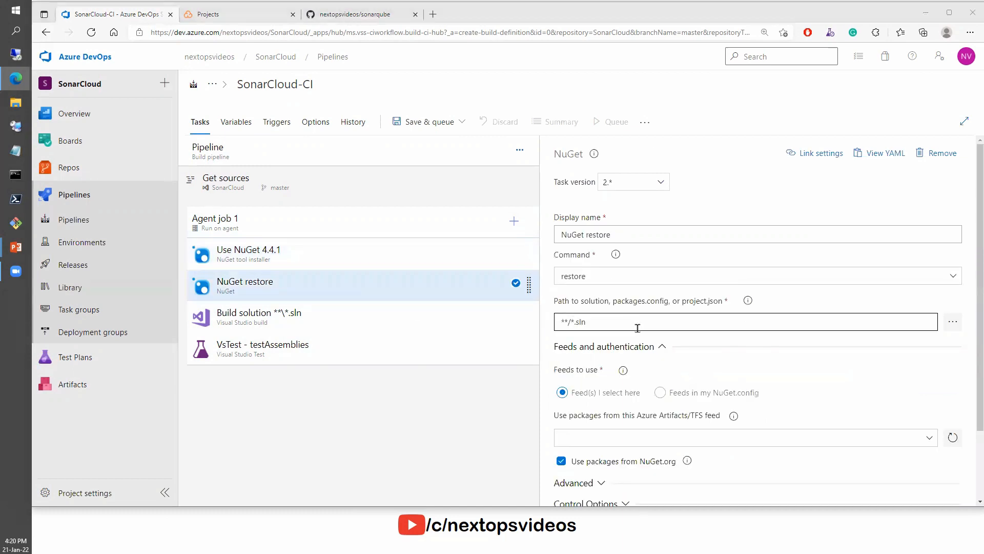
pyautogui.click(955, 323)
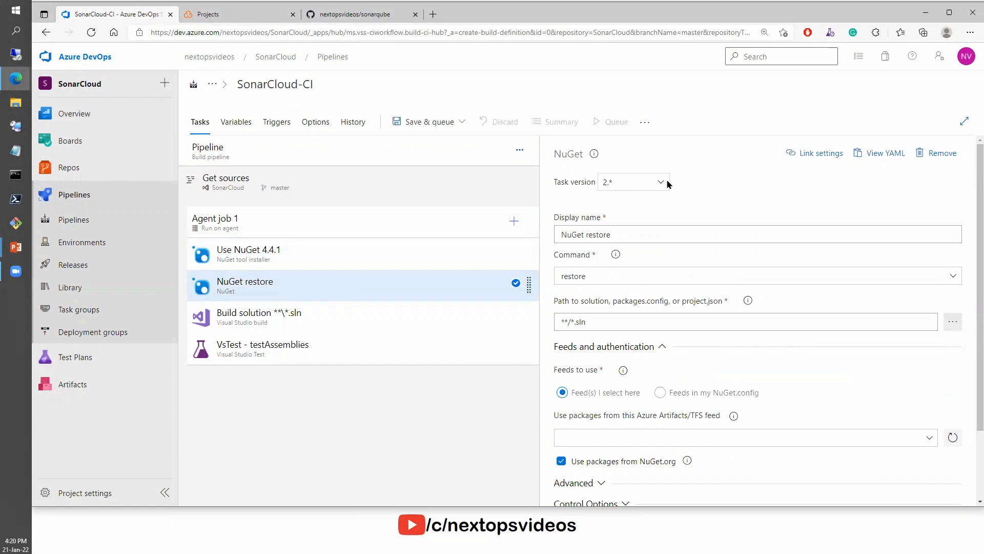
pyautogui.scroll(-3, 498, 294)
pyautogui.scroll(3, 487, 287)
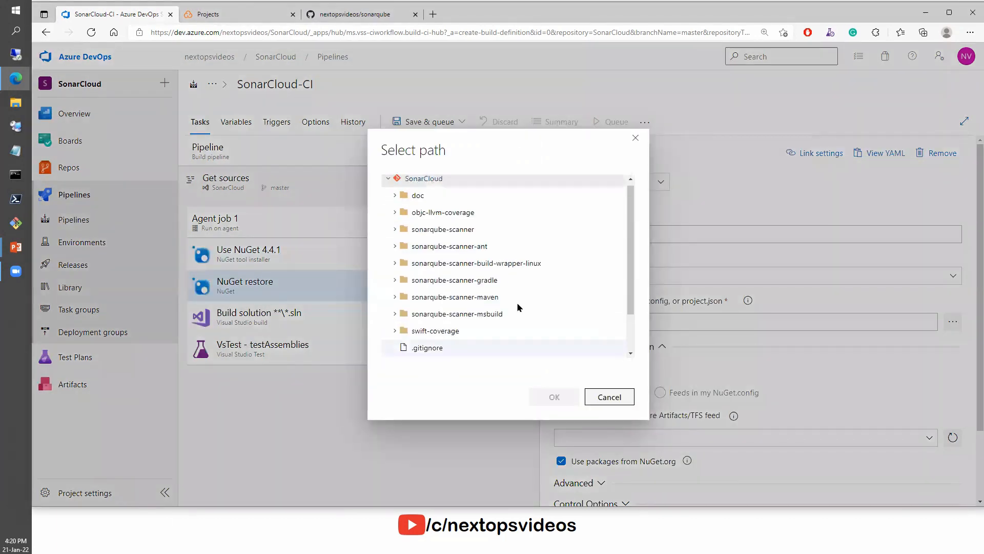
pyautogui.click(610, 397)
# Change the solution path of the NuGet restore task to **\*.sln
pyautogui.click(651, 318)
pyautogui.press('BackSpace')
pyautogui.write('\\')
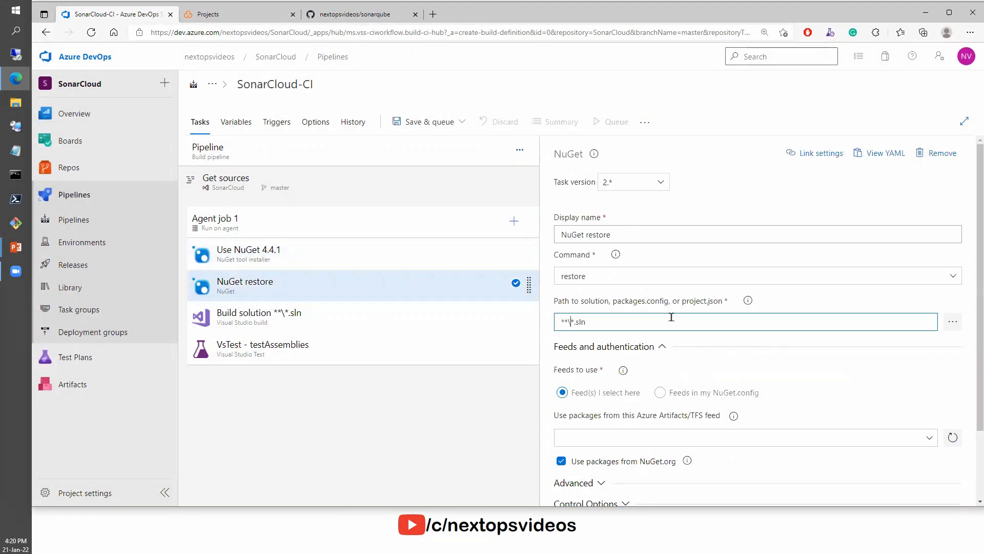
pyautogui.scroll(-3, 671, 318)
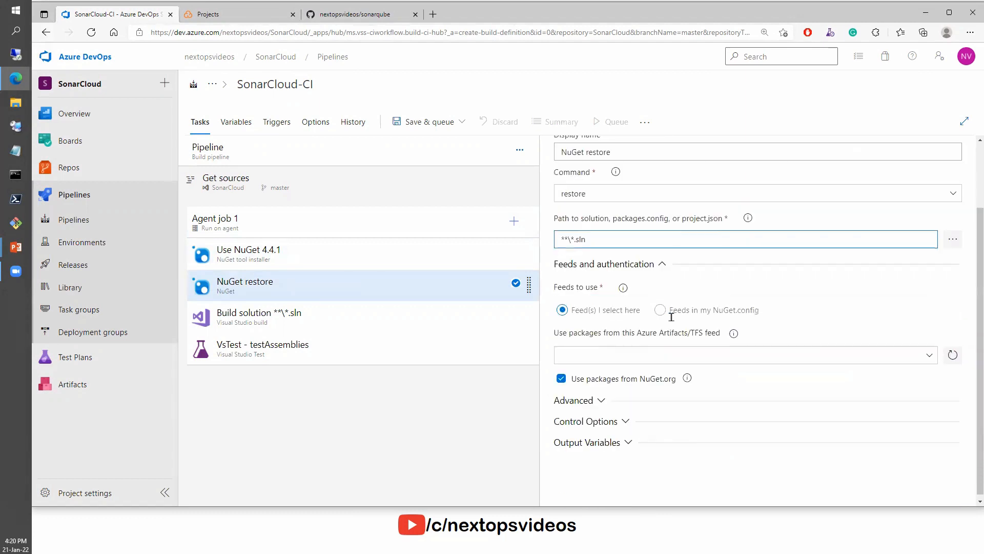
# Set the Visual Studio build task's platform to $(BuildPlatform) and its configuration to $(BuildConfiguration)
pyautogui.click(270, 320)
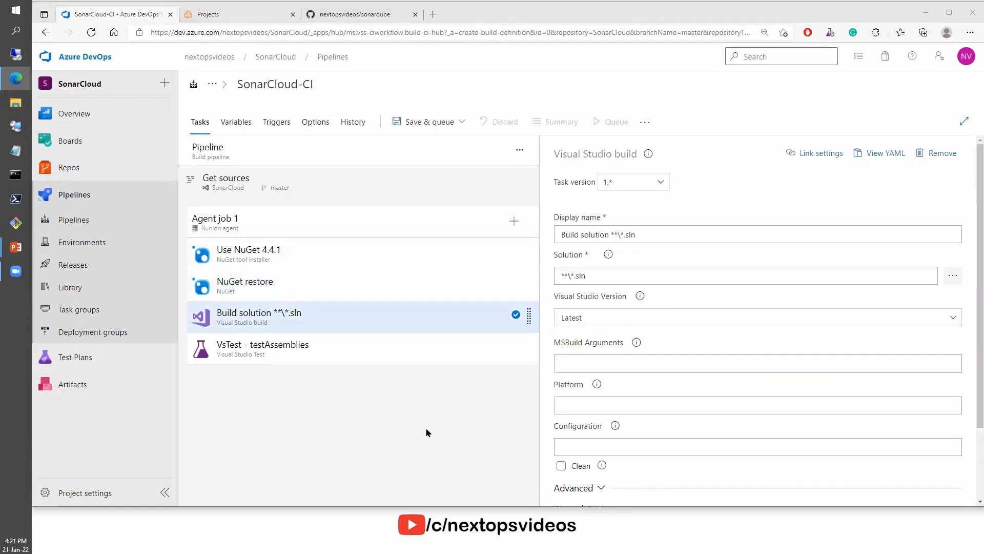
pyautogui.click(599, 404)
pyautogui.click(586, 401)
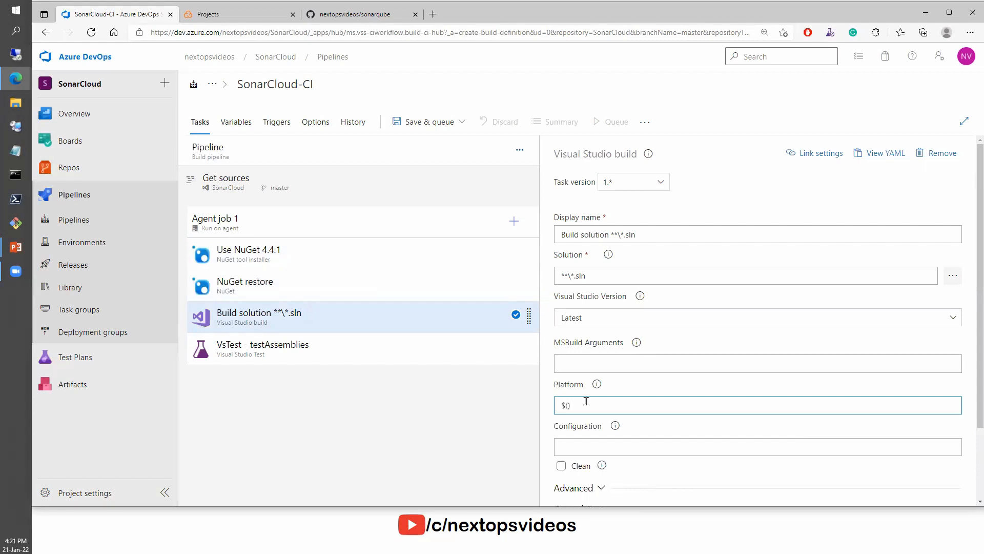
pyautogui.write('$(BuildPlatform')
pyautogui.click(577, 448)
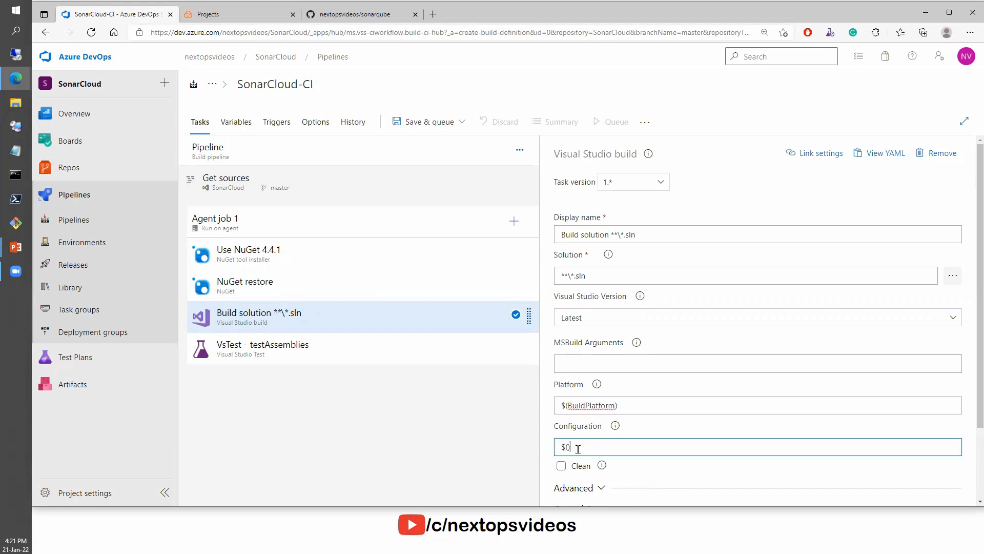
pyautogui.write('$(BuildConfiguration')
# Add a pipeline variable named BuildConfiguration with the value release and make it settable at queue time
pyautogui.click(242, 123)
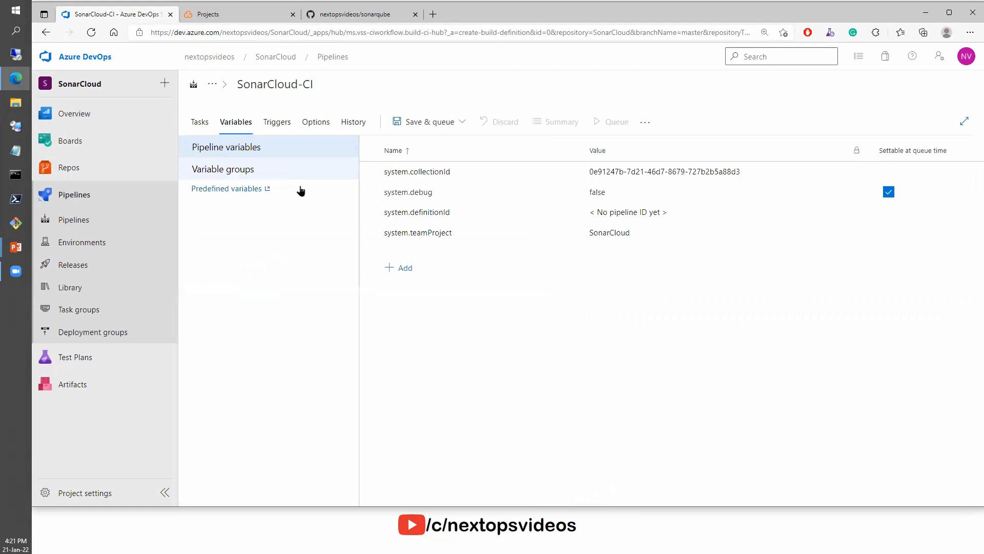
pyautogui.click(405, 269)
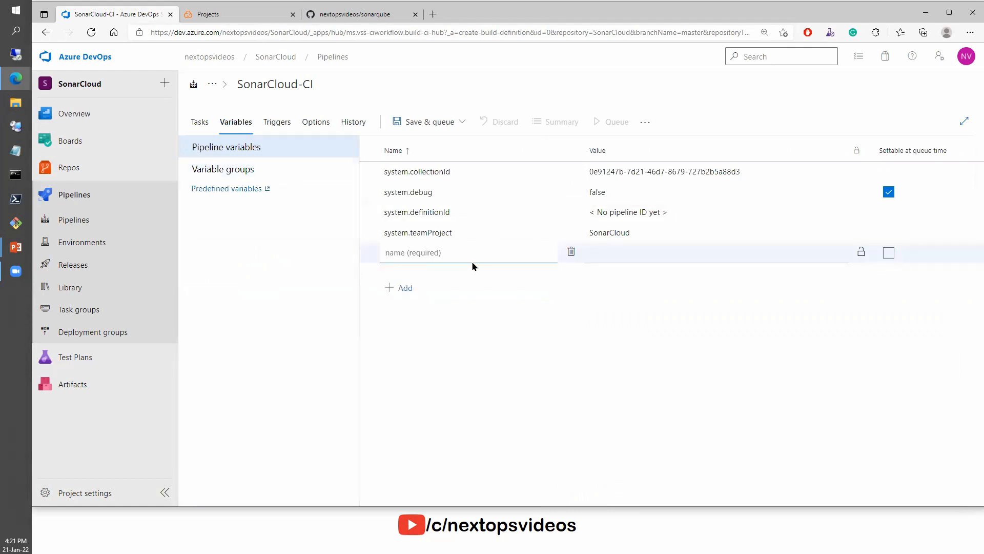
pyautogui.write('BuildConfiguration')
pyautogui.click(618, 258)
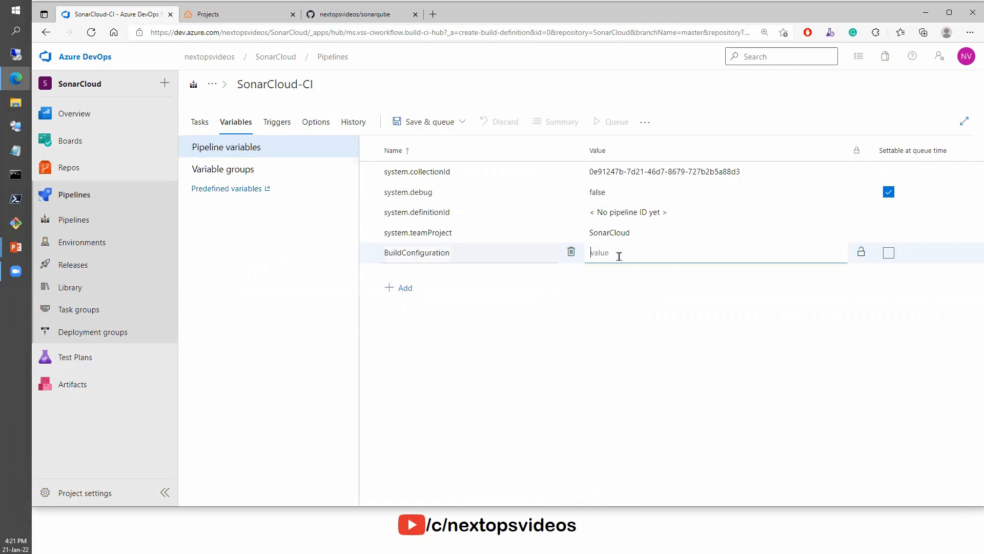
pyautogui.write('release')
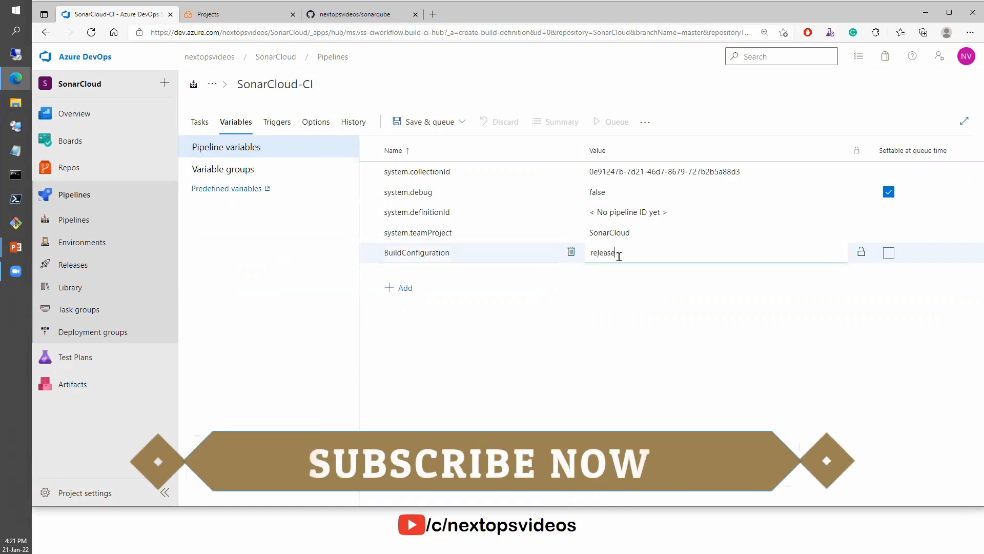
pyautogui.click(890, 257)
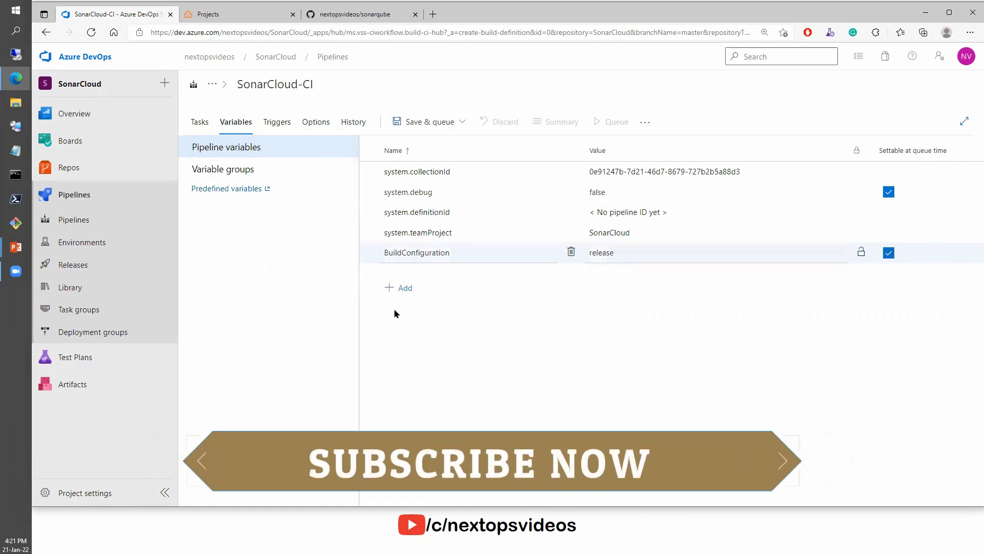
# Add a pipeline variable named BuildPlatform with the value any cpu and make it settable at queue time
pyautogui.click(402, 289)
pyautogui.write('BuildPlatform')
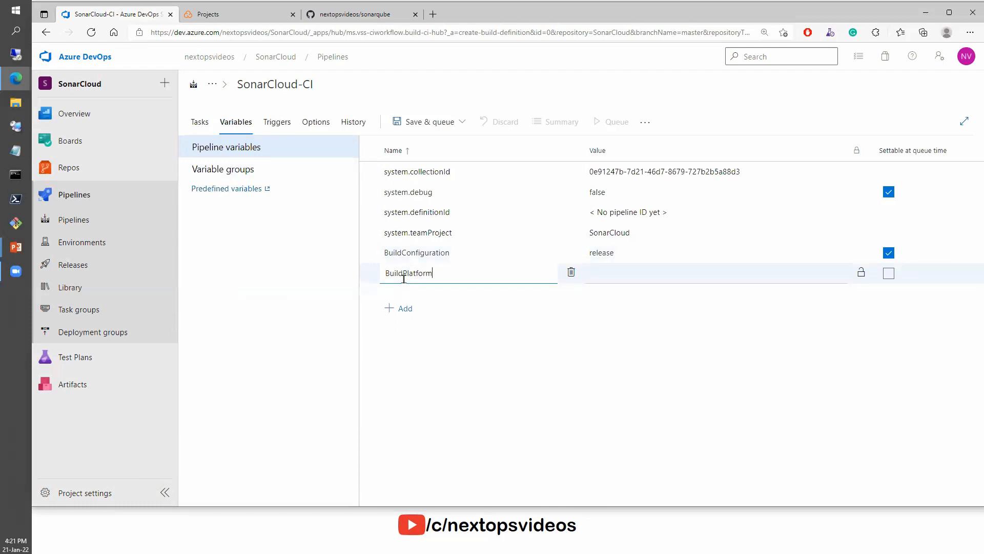
pyautogui.click(654, 272)
pyautogui.write('any cpu')
pyautogui.click(889, 272)
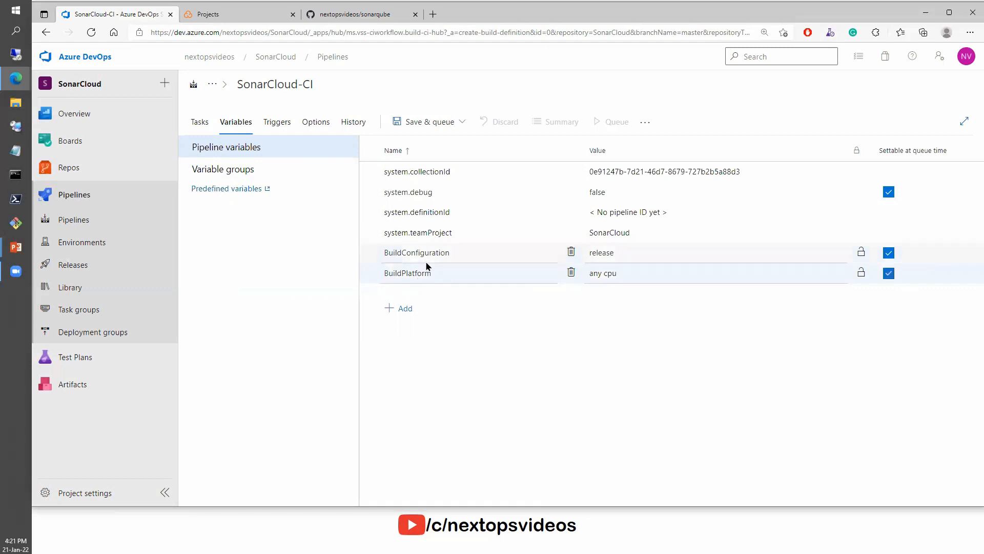
# Return to the pipeline's tasks and review the settings of the NuGet restore and Visual Studio build tasks
pyautogui.click(200, 124)
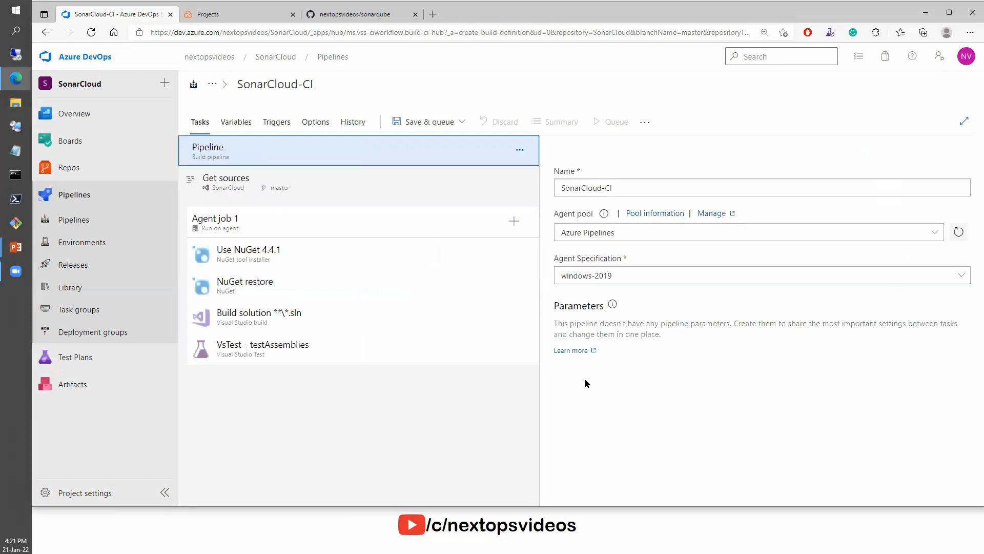
pyautogui.click(283, 292)
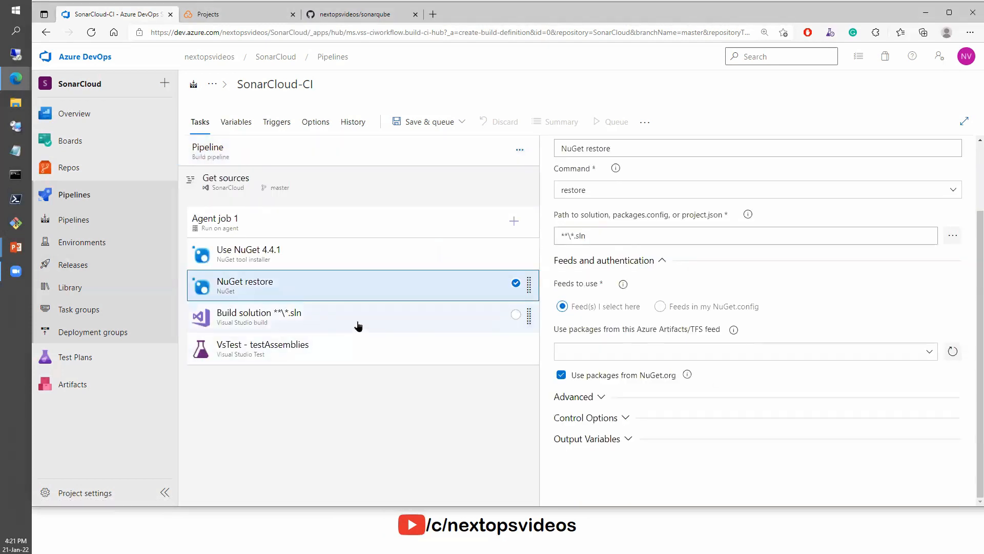
pyautogui.click(359, 325)
pyautogui.scroll(-2, 753, 458)
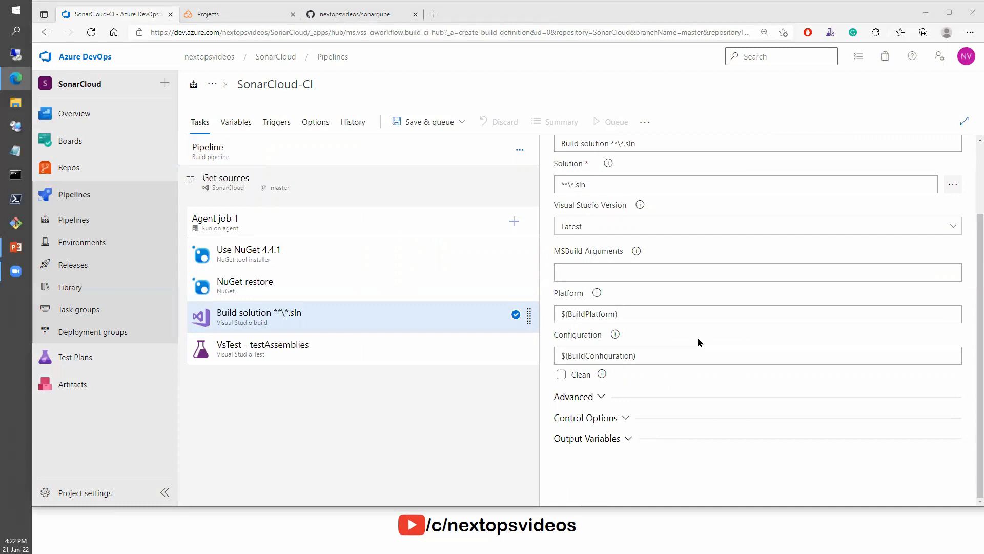
pyautogui.scroll(2, 667, 334)
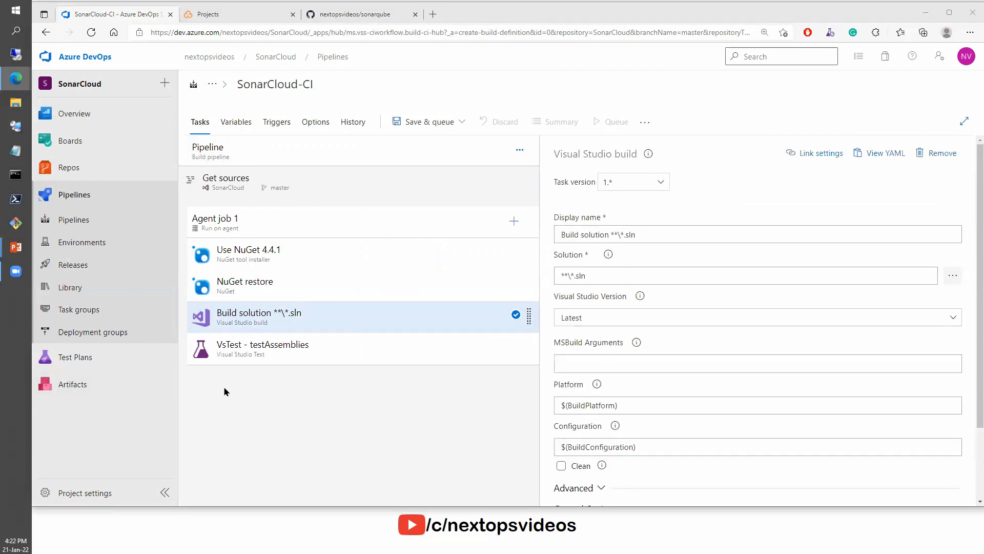
# Replace the VsTest task's test file patterns with **\$(BuildConfiguration)\*test*.dll and !**\obj\** on separate lines
pyautogui.click(303, 347)
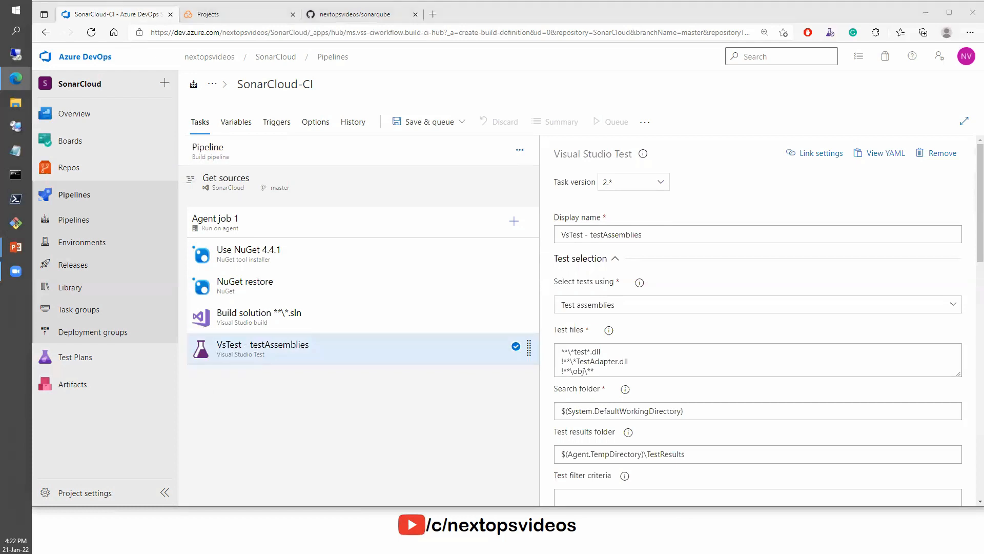
pyautogui.click(625, 374)
pyautogui.moveTo(625, 374); pyautogui.dragTo(559, 349)
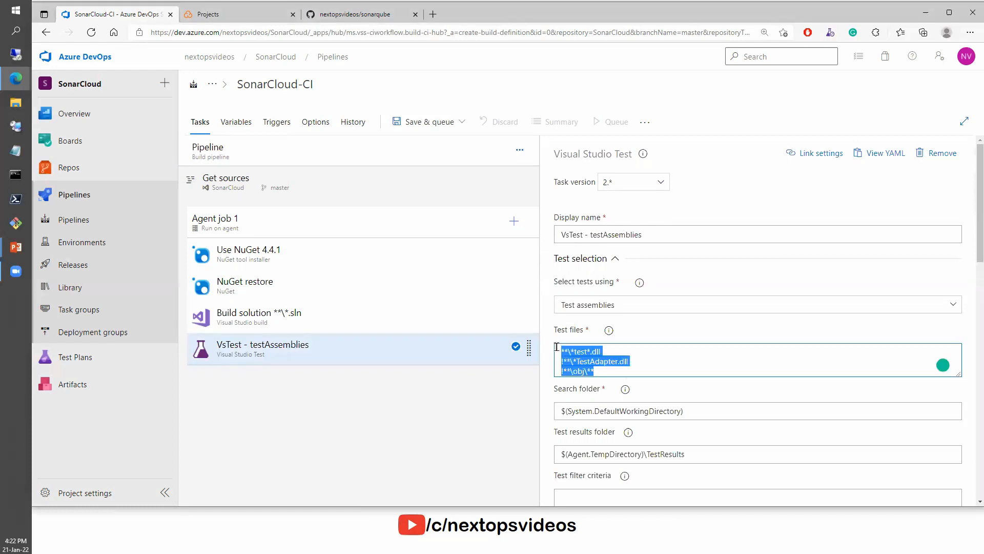
pyautogui.write('**\\$(BuildConfiguration)\\*test*.dll !**\\obj\\**')
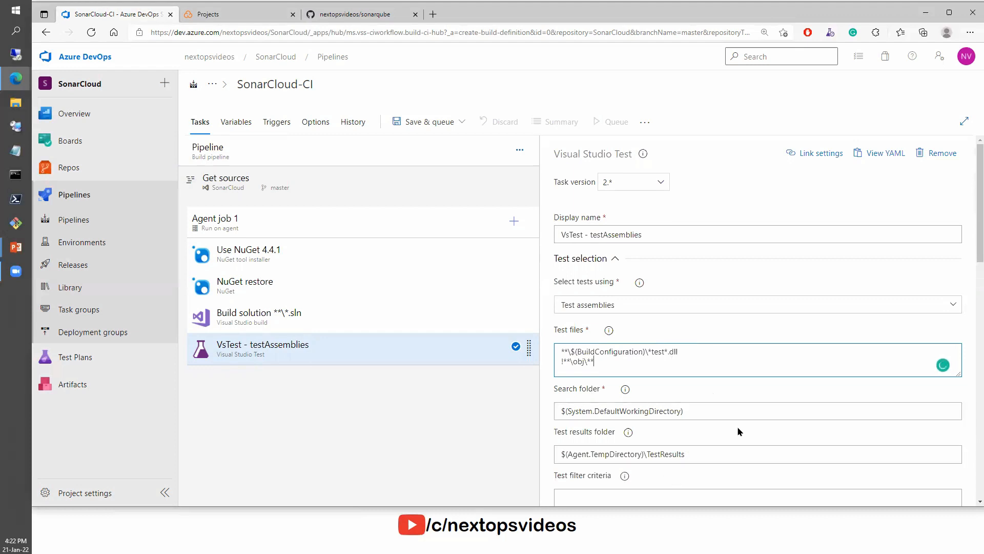
pyautogui.scroll(-6, 737, 428)
pyautogui.scroll(4, 738, 426)
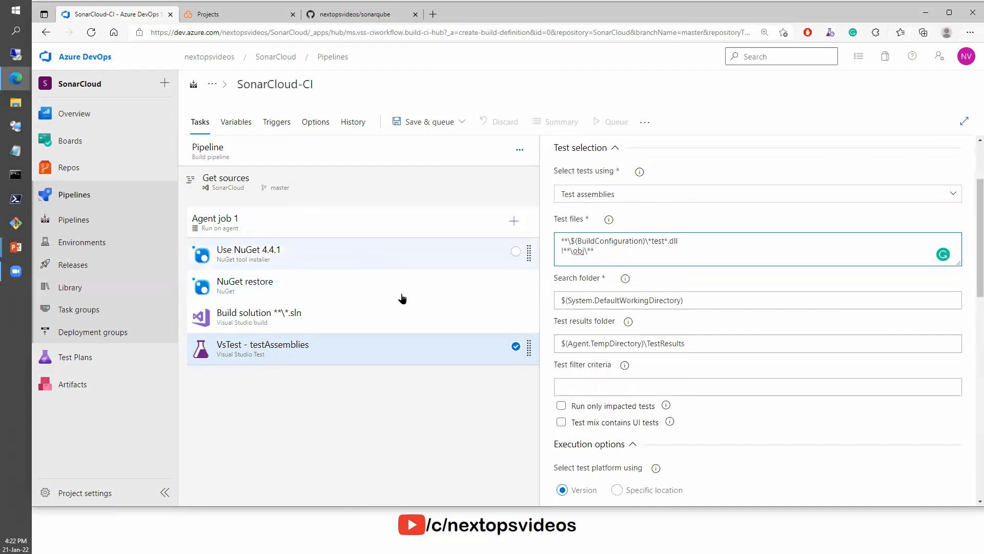
# Save the SonarCloud-CI build pipeline without queuing a run
pyautogui.click(461, 123)
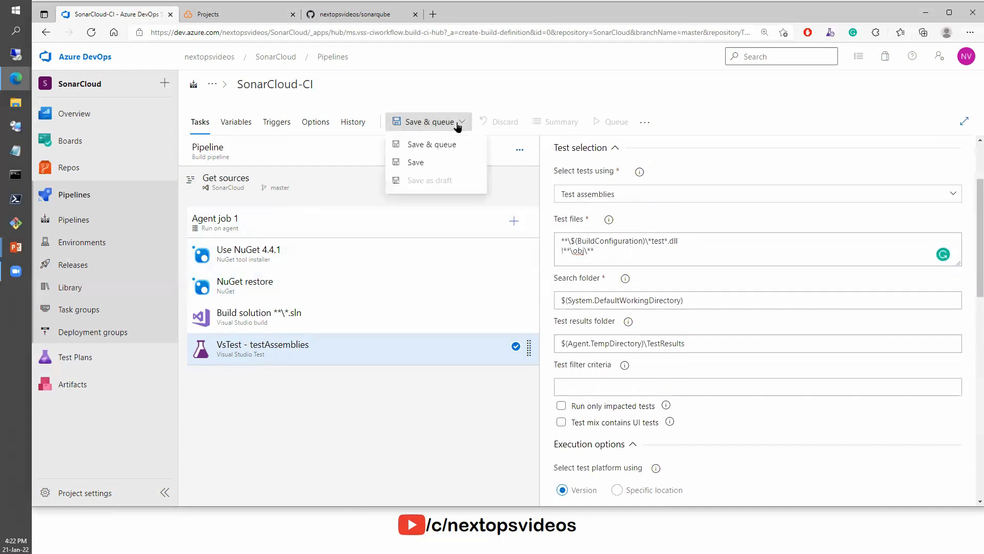
pyautogui.click(418, 165)
pyautogui.click(560, 339)
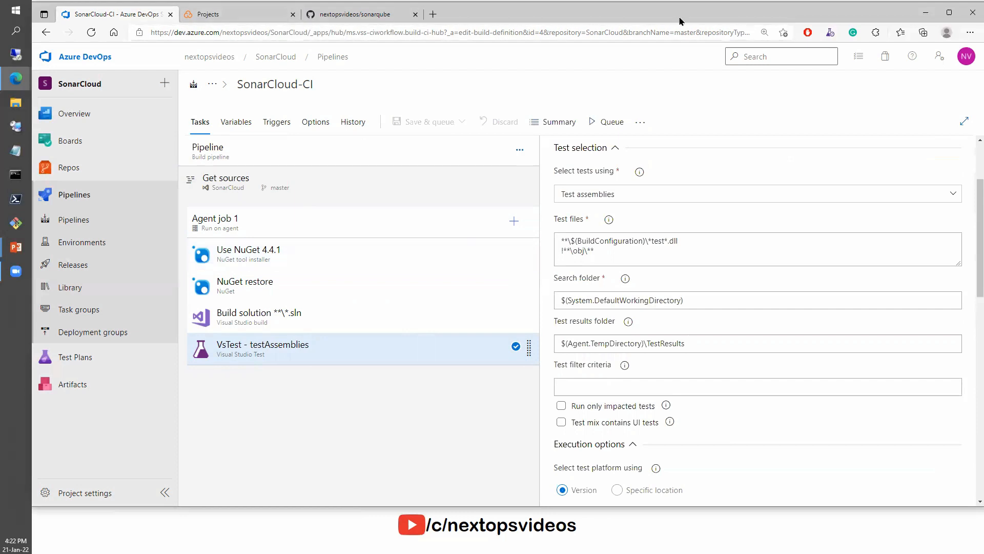
# Switch to SonarCloud and log in with the signed-in NextOps Videos Azure DevOps account
pyautogui.click(229, 18)
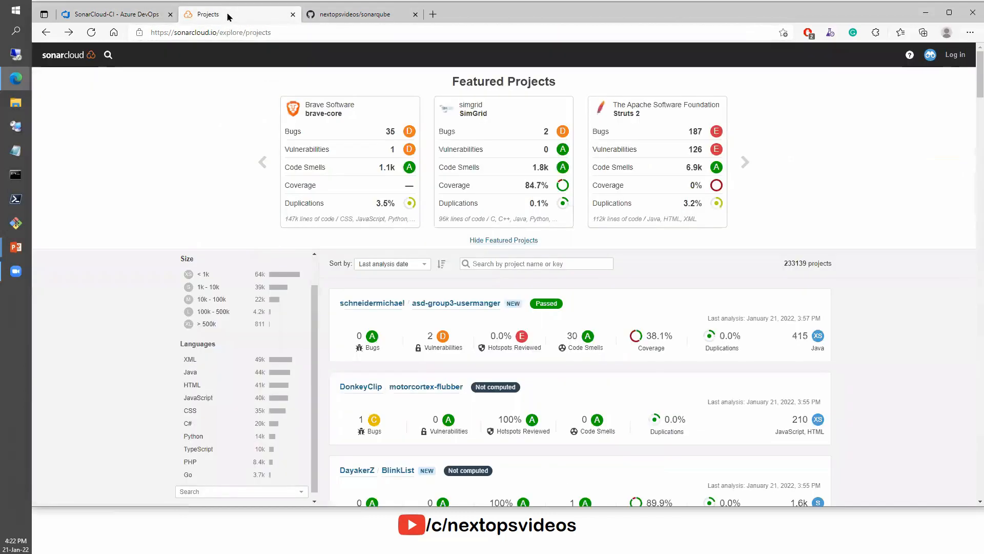
pyautogui.click(945, 58)
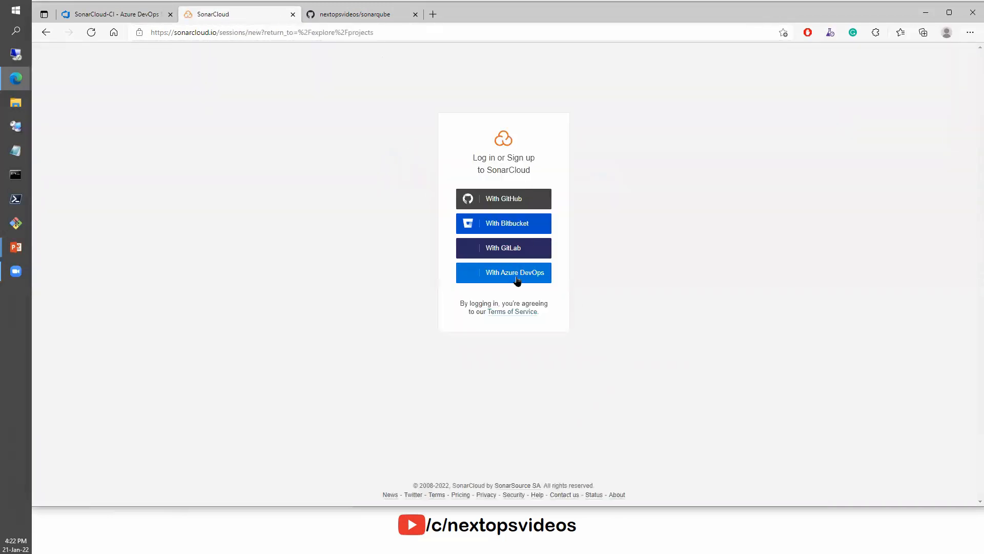
pyautogui.click(506, 278)
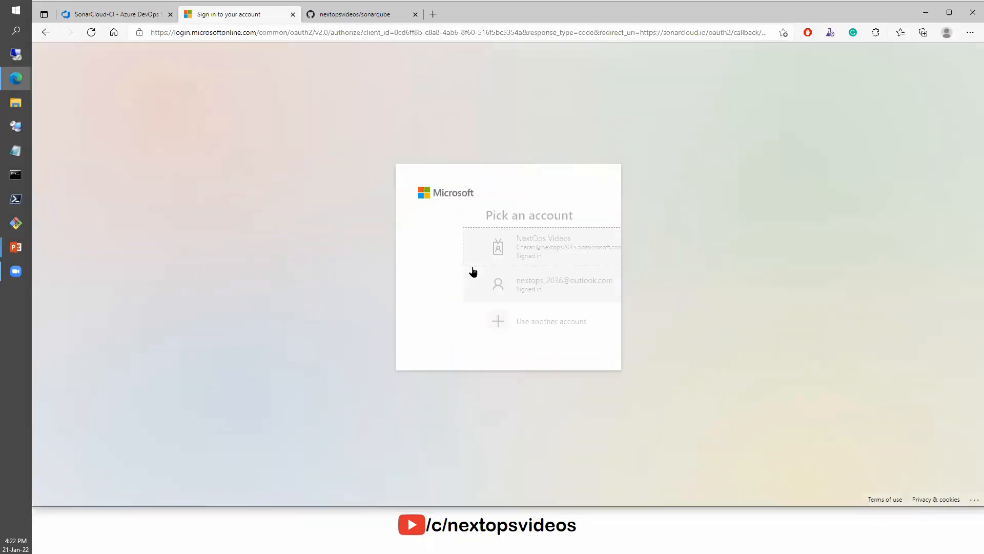
pyautogui.click(485, 248)
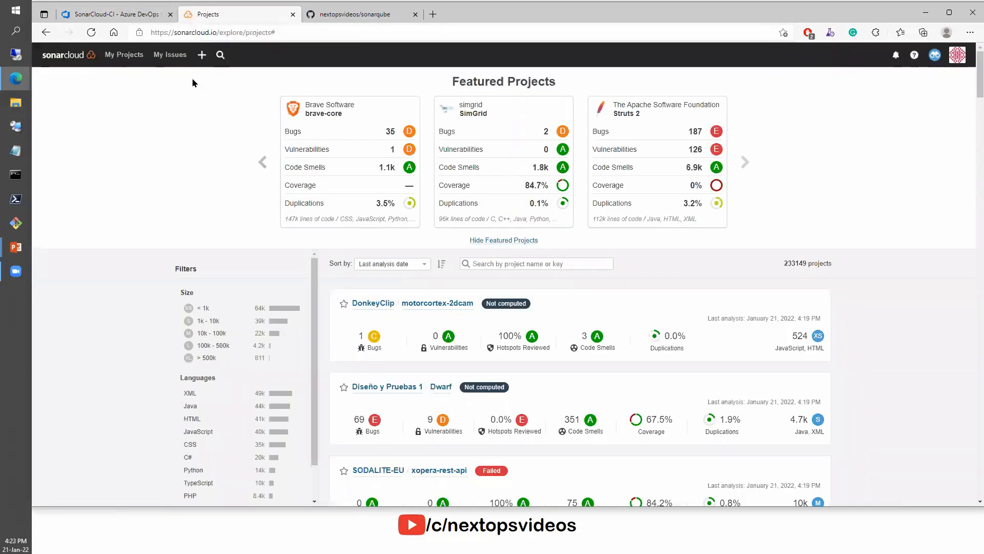
# Start analyzing a new project by importing a new organization, and enter nextopsvideos as the Azure DevOps organization name
pyautogui.click(202, 55)
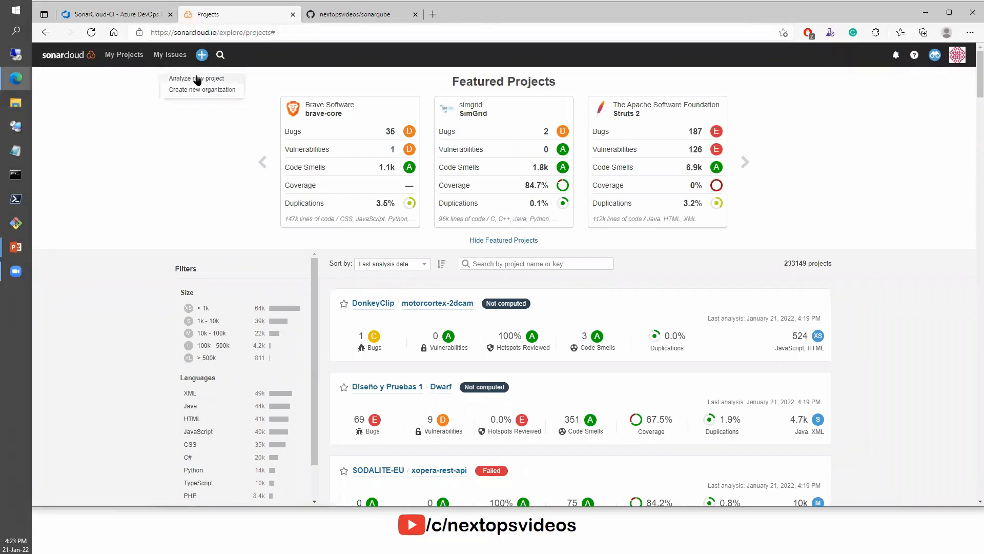
pyautogui.click(197, 78)
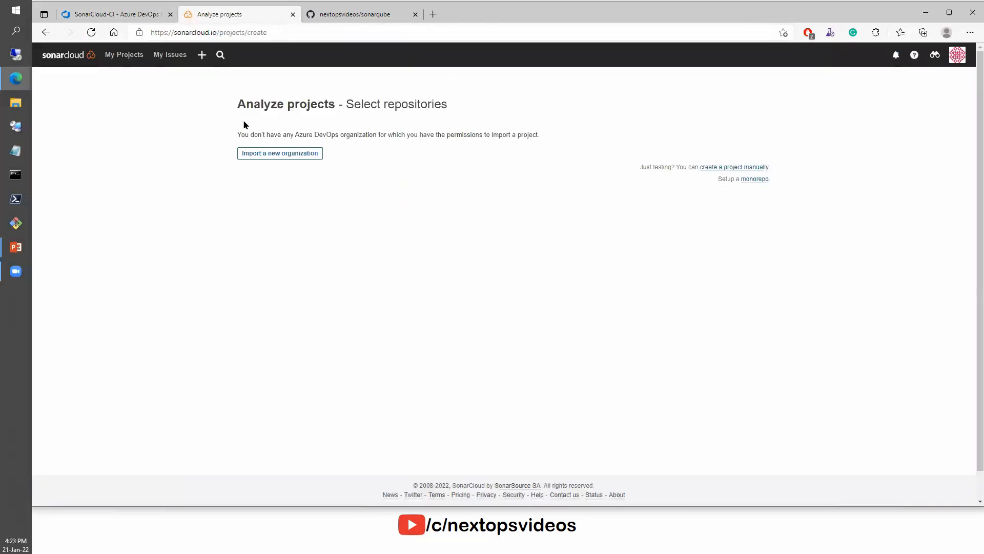
pyautogui.click(267, 159)
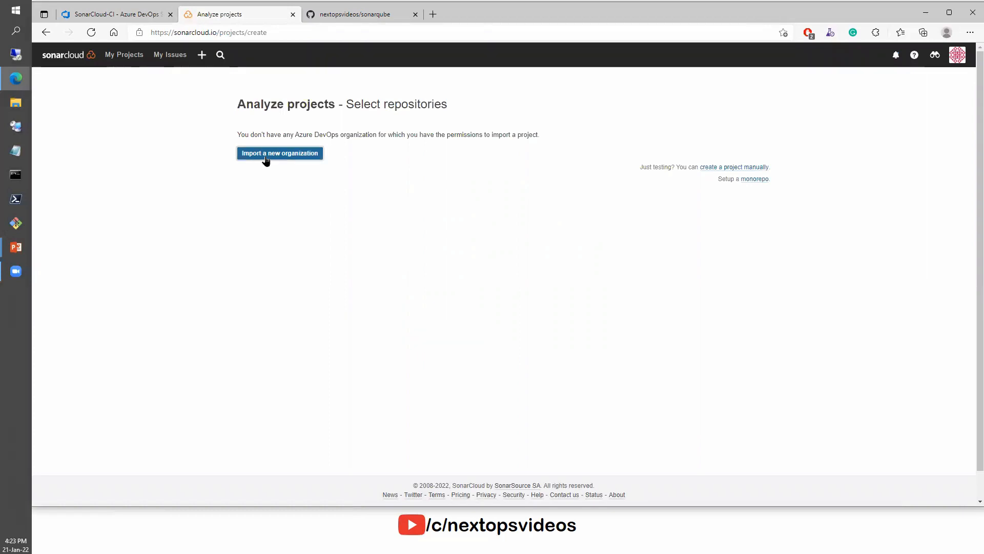
pyautogui.click(301, 190)
pyautogui.write('nextopsvideos')
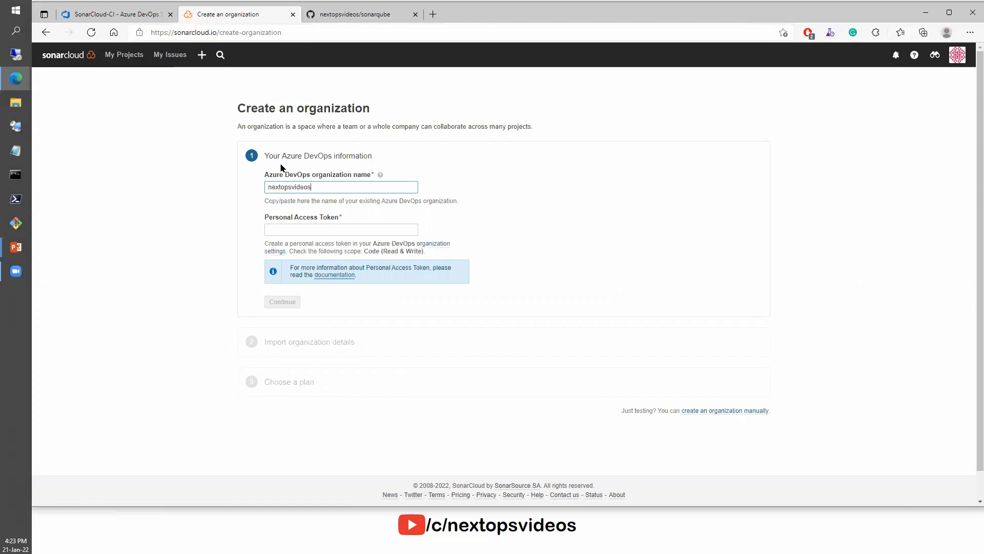
# Switch back to Azure DevOps and open the personal access tokens page of the user settings in a separate browser tab
pyautogui.click(138, 15)
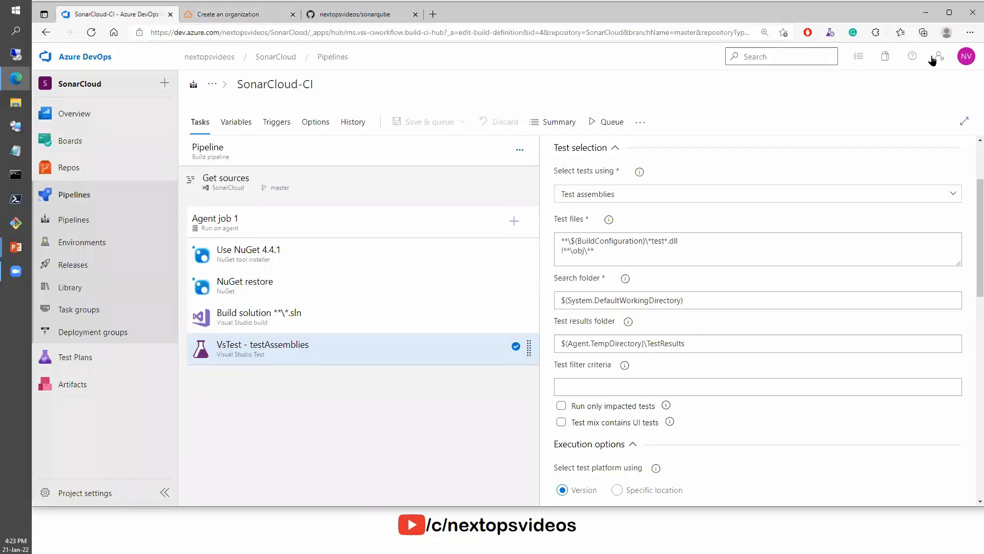
pyautogui.rightClick(932, 60)
pyautogui.press('Escape')
pyautogui.click(938, 58)
pyautogui.rightClick(895, 245)
pyautogui.press('Escape')
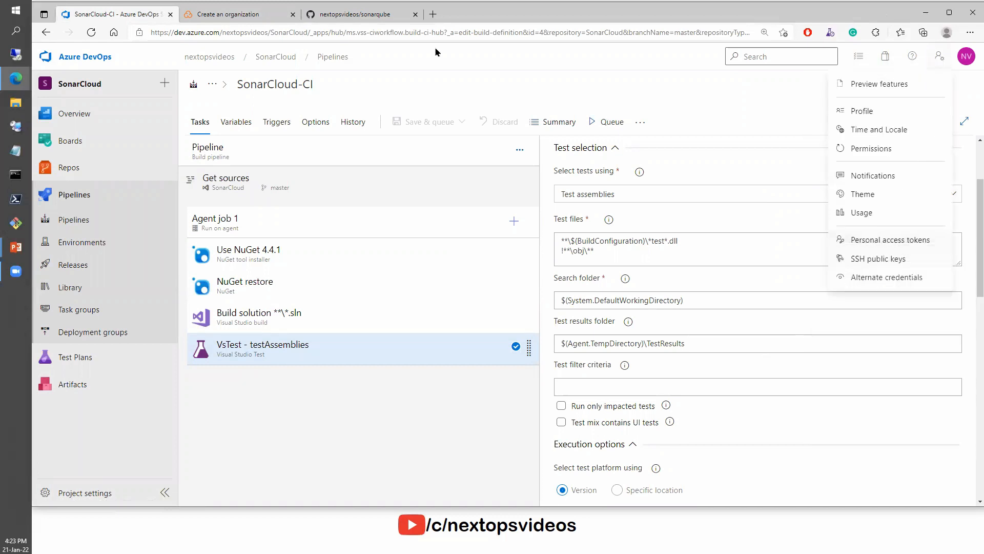
pyautogui.click(241, 15)
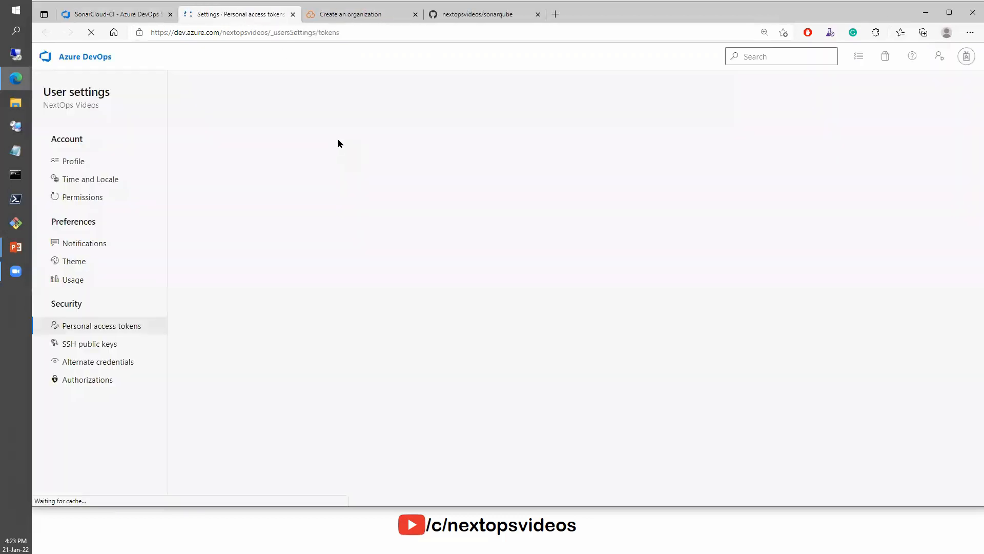
# Create a personal access token named SonarCloud with full access and copy the generated token
pyautogui.click(205, 121)
pyautogui.click(702, 115)
pyautogui.write('SC')
pyautogui.press('BackSpace')
pyautogui.write('onarCloud')
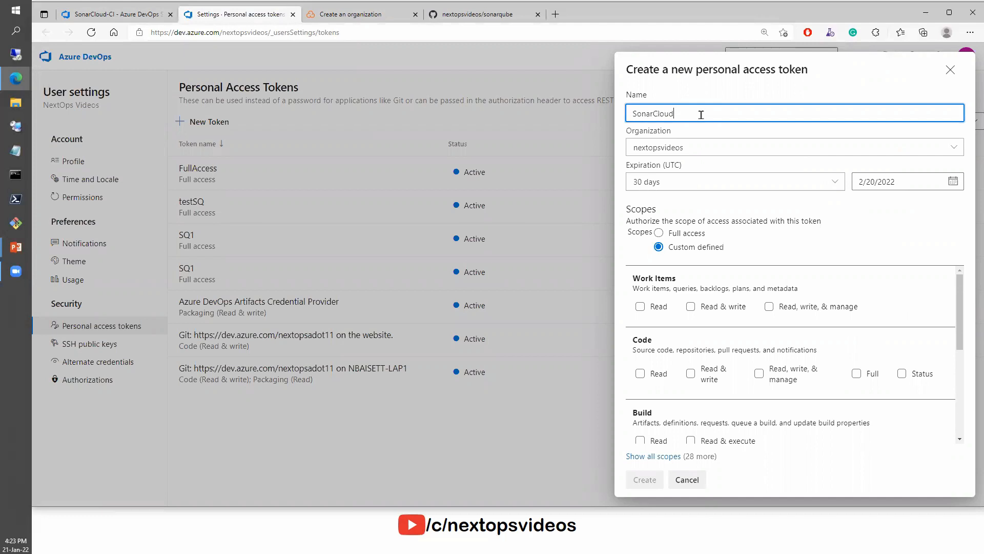
pyautogui.click(659, 233)
pyautogui.click(645, 479)
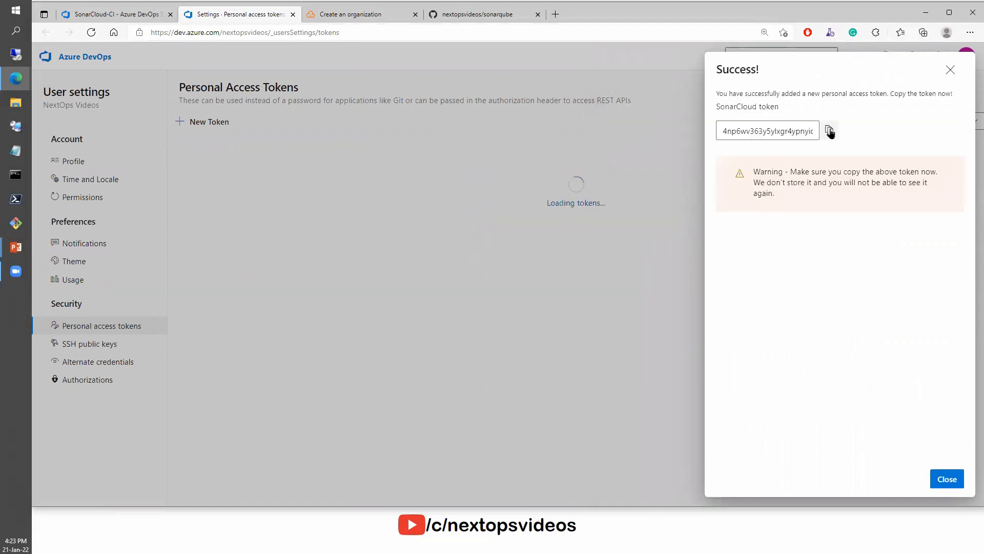
pyautogui.click(829, 131)
# In SonarCloud, paste the personal access token and create the organization with the key nextopsvideos on the Free plan
pyautogui.click(330, 15)
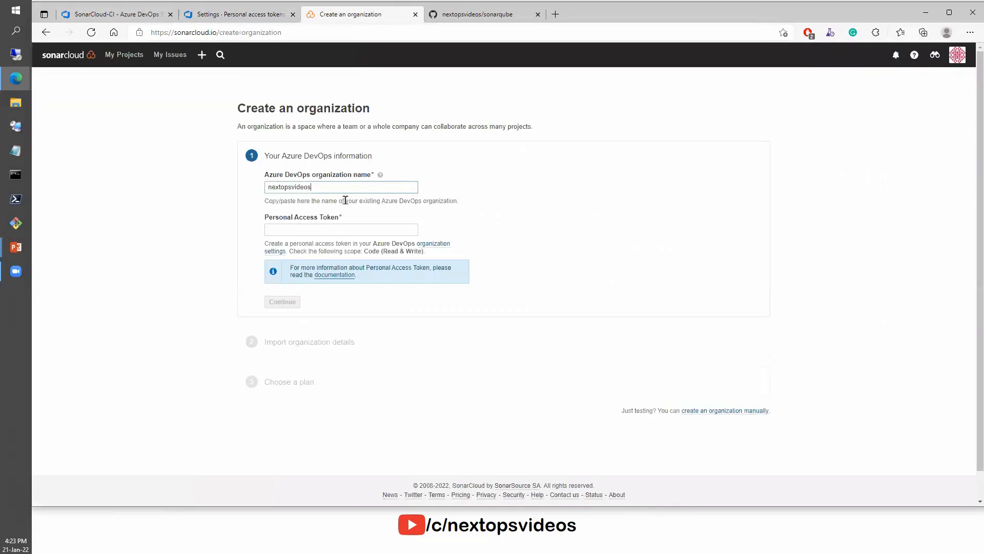
pyautogui.hotkey('ctrl', 'v')
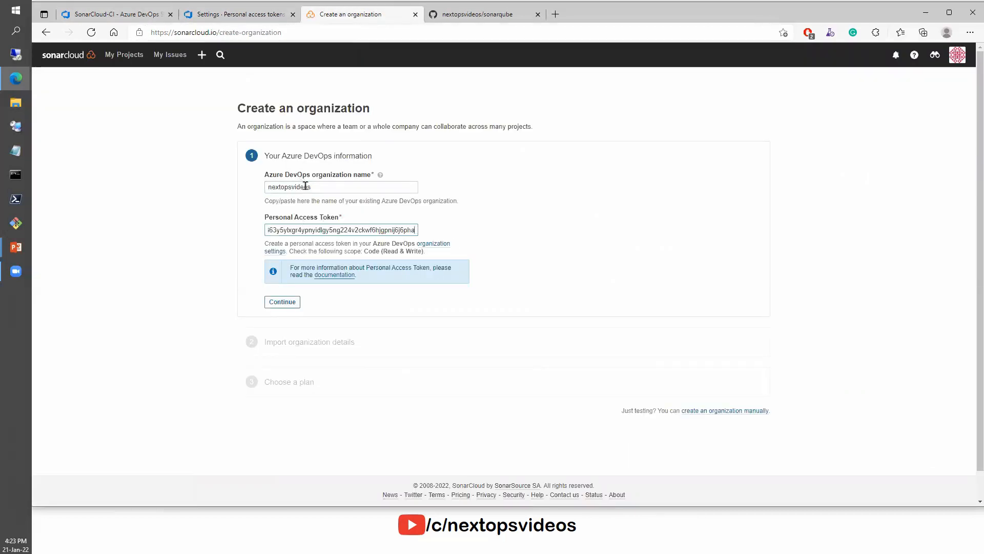
pyautogui.click(282, 301)
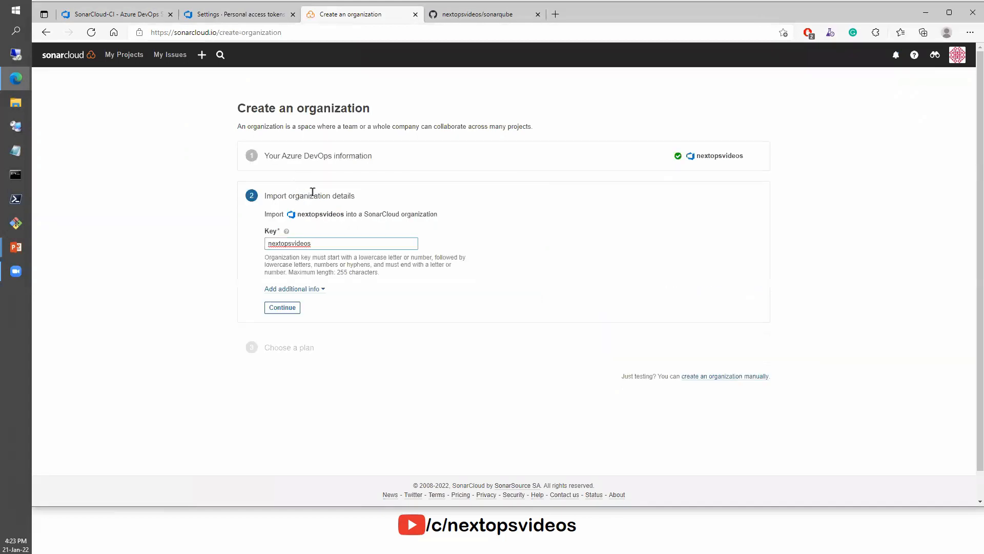
pyautogui.click(282, 309)
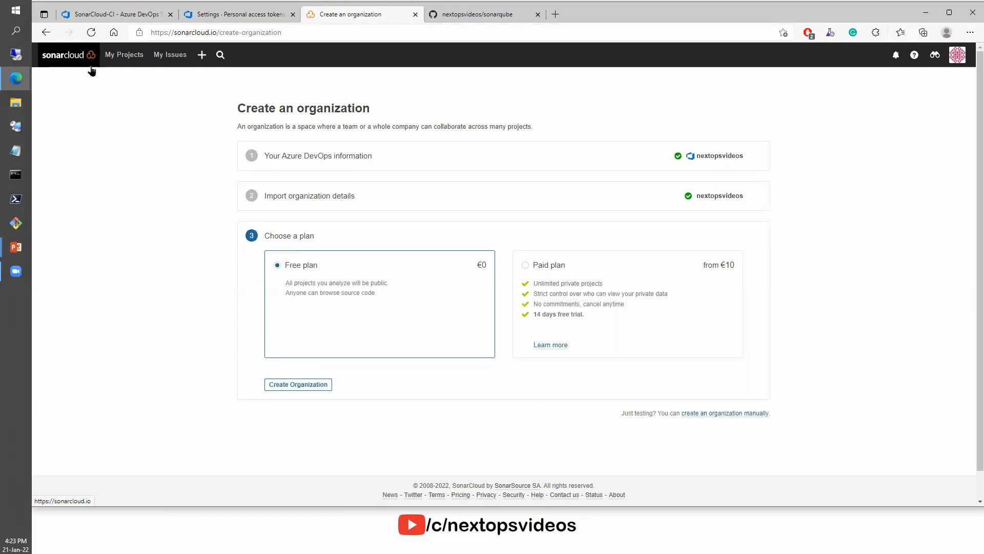
pyautogui.click(308, 384)
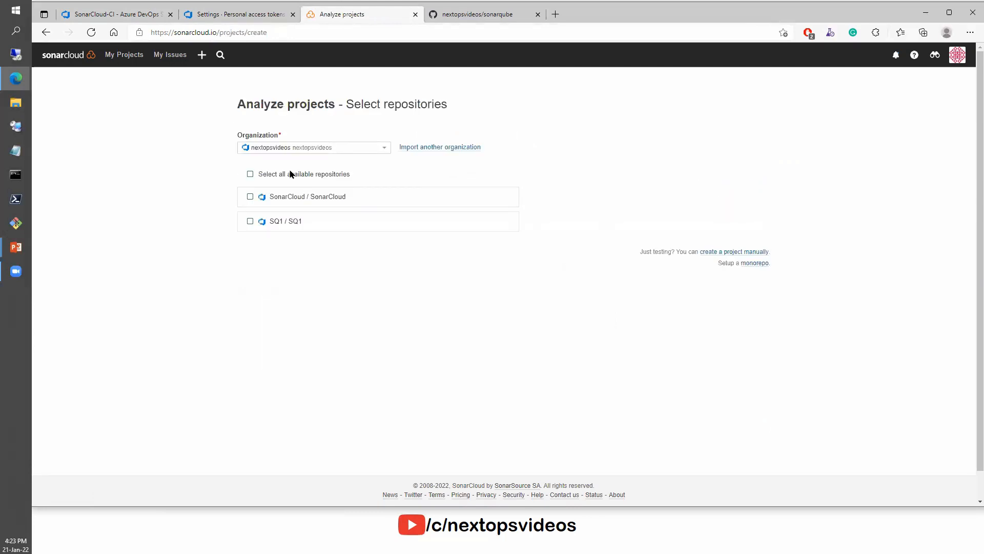
# Set up the SonarCloud / SonarCloud repository as a project and choose Azure DevOps Pipelines as its analysis method
pyautogui.click(250, 197)
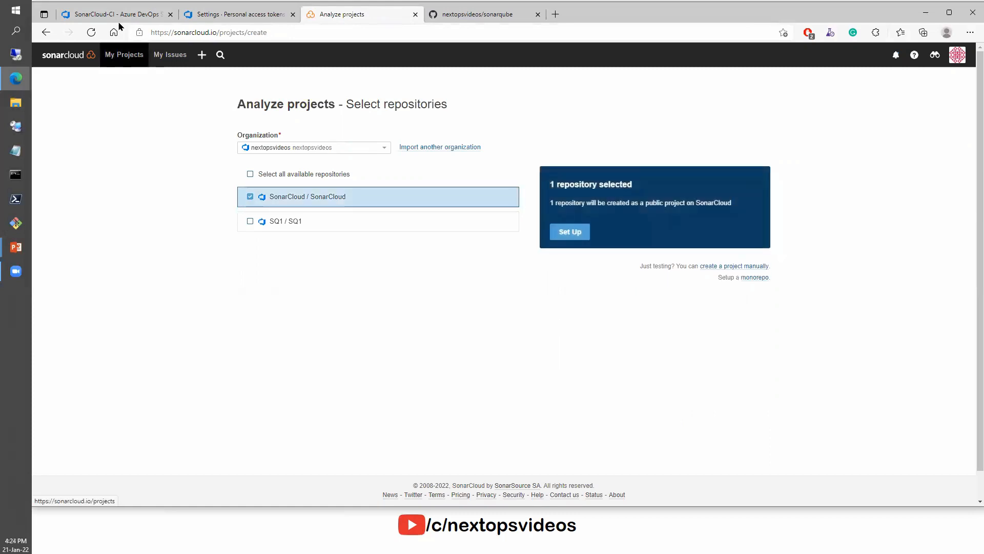
pyautogui.click(575, 233)
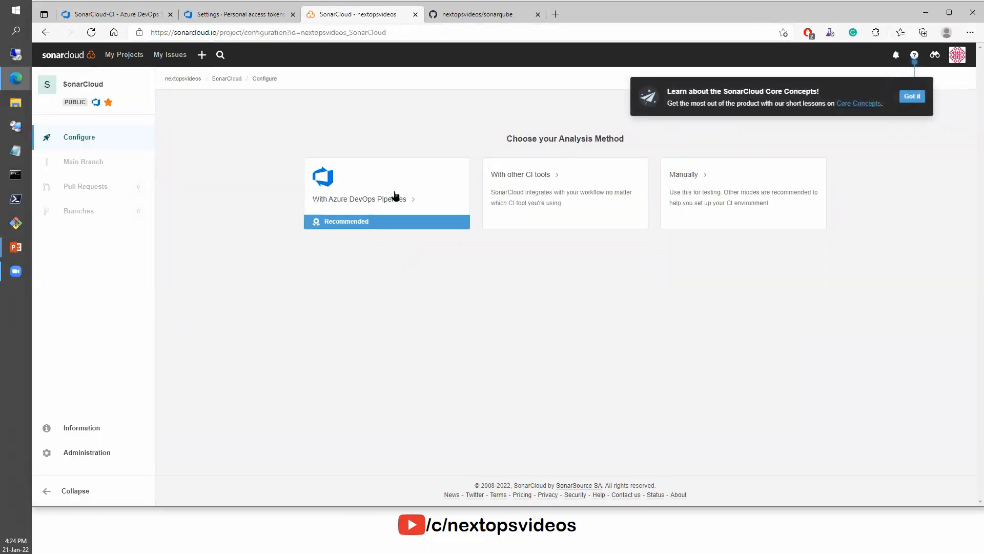
pyautogui.click(395, 196)
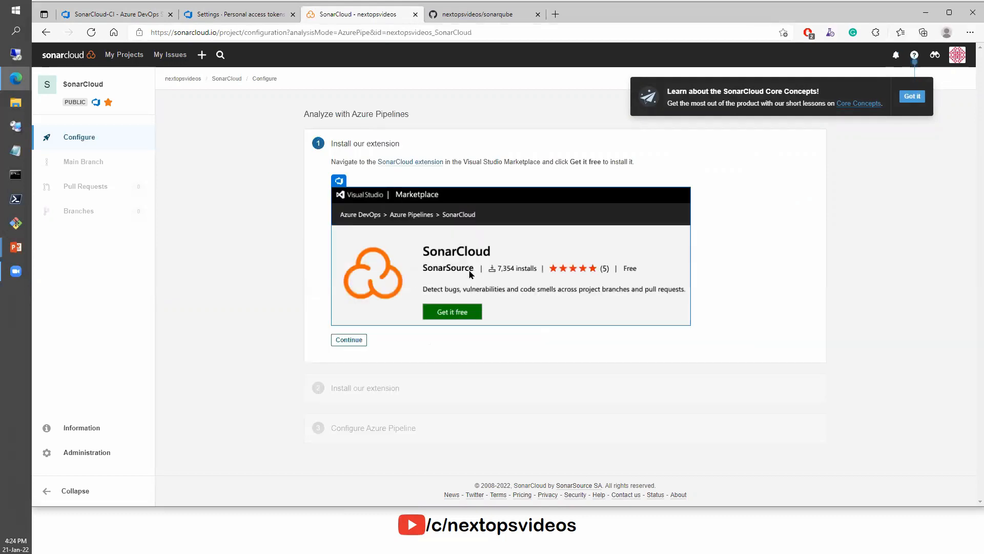
# Install the SonarCloud extension from the Visual Studio Marketplace into the nextopsvideos organization and open the SonarCloud project in Azure DevOps
pyautogui.click(404, 163)
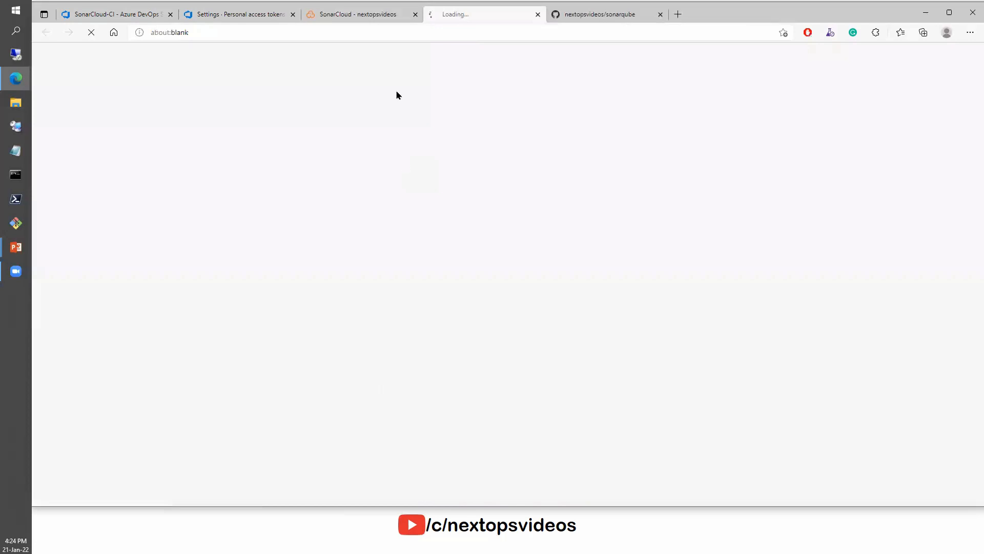
pyautogui.click(391, 15)
pyautogui.click(474, 15)
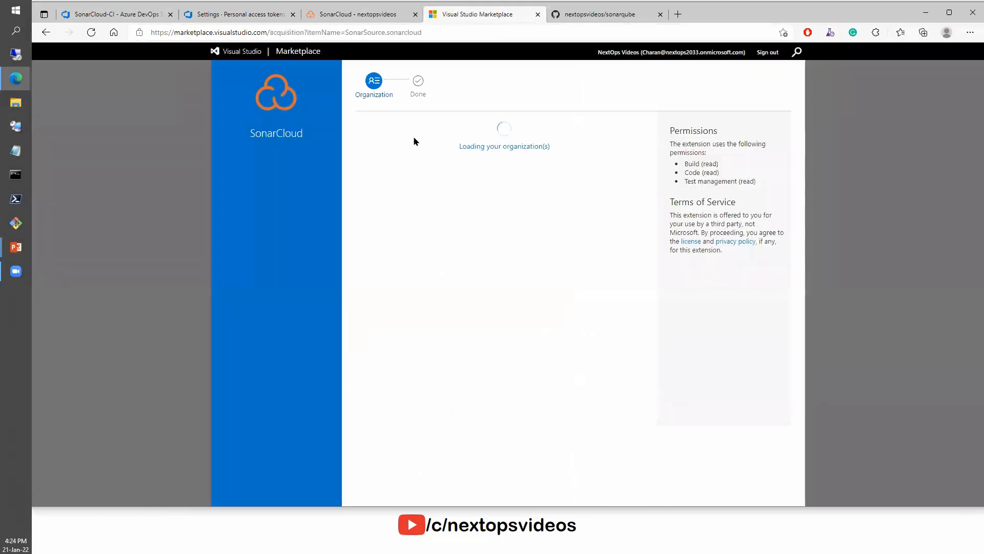
pyautogui.click(380, 188)
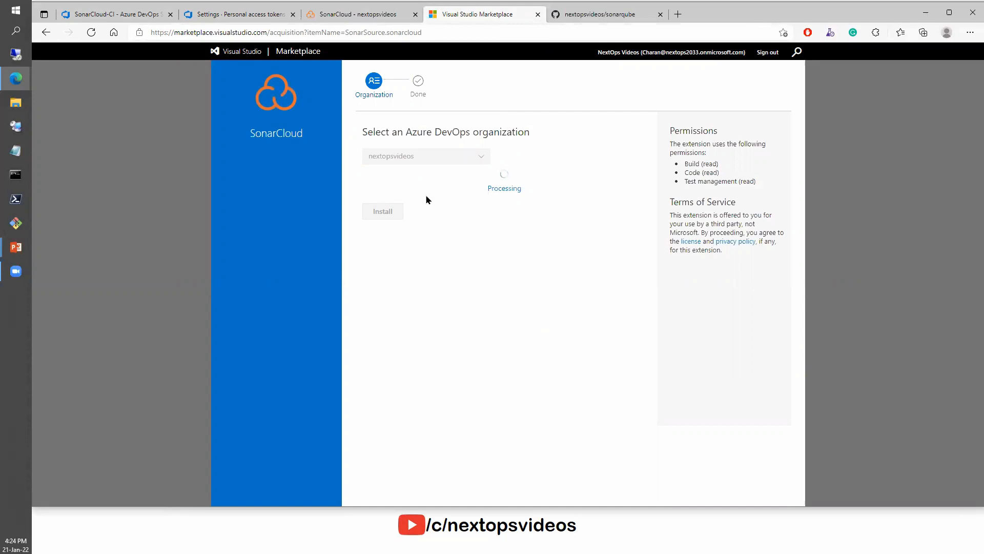
pyautogui.click(417, 170)
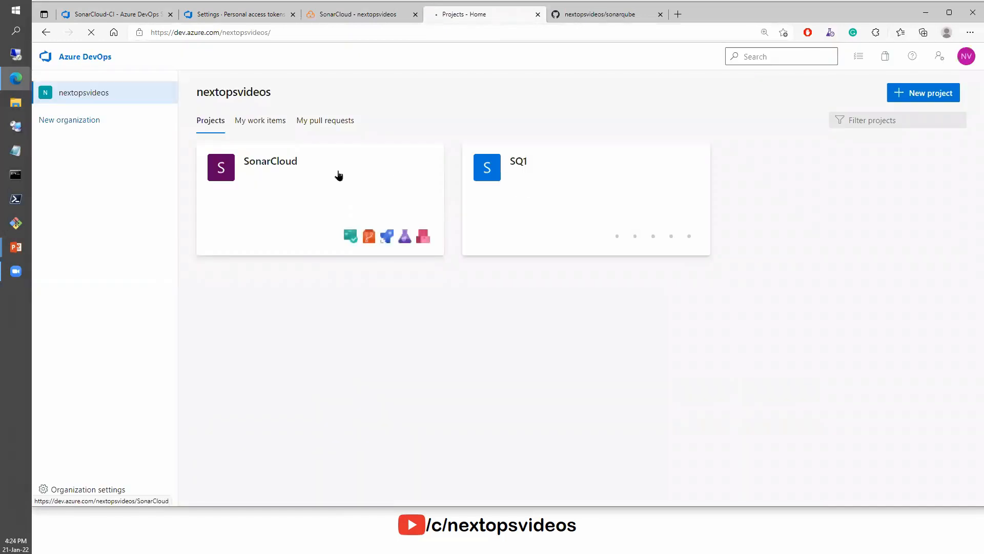
pyautogui.click(301, 170)
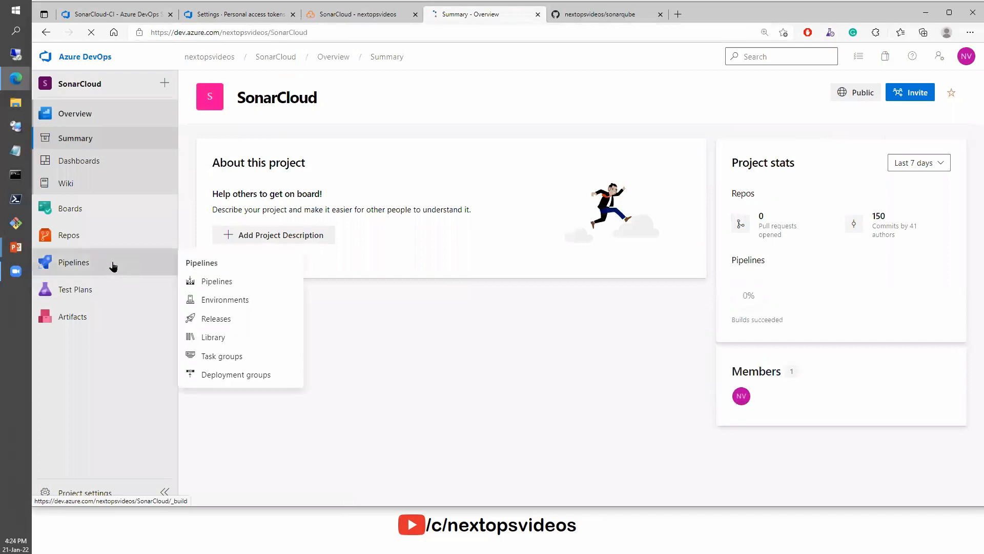
# Close the personal access tokens page and the extra Azure DevOps project page, and return to the SonarCloud-CI pipeline
pyautogui.click(241, 13)
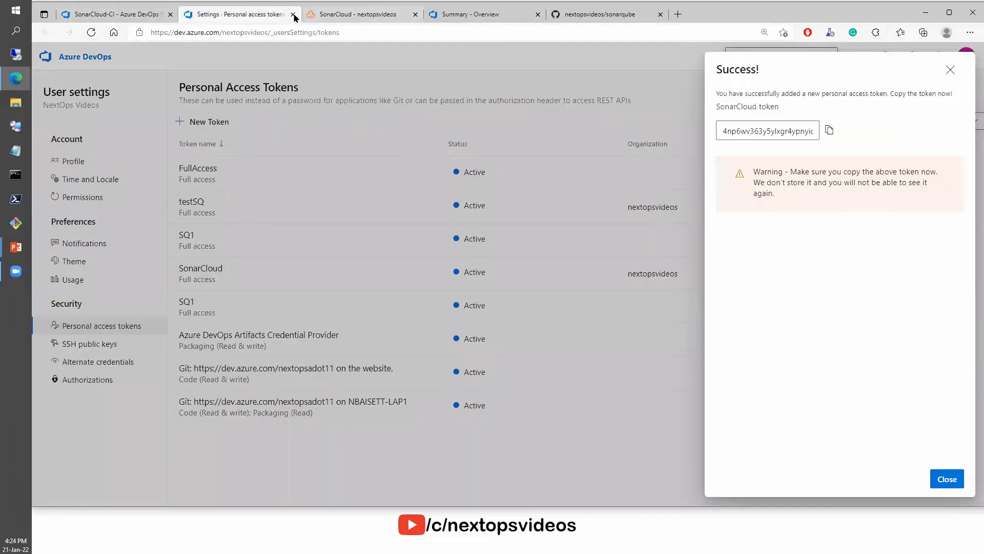
pyautogui.click(293, 14)
pyautogui.click(415, 14)
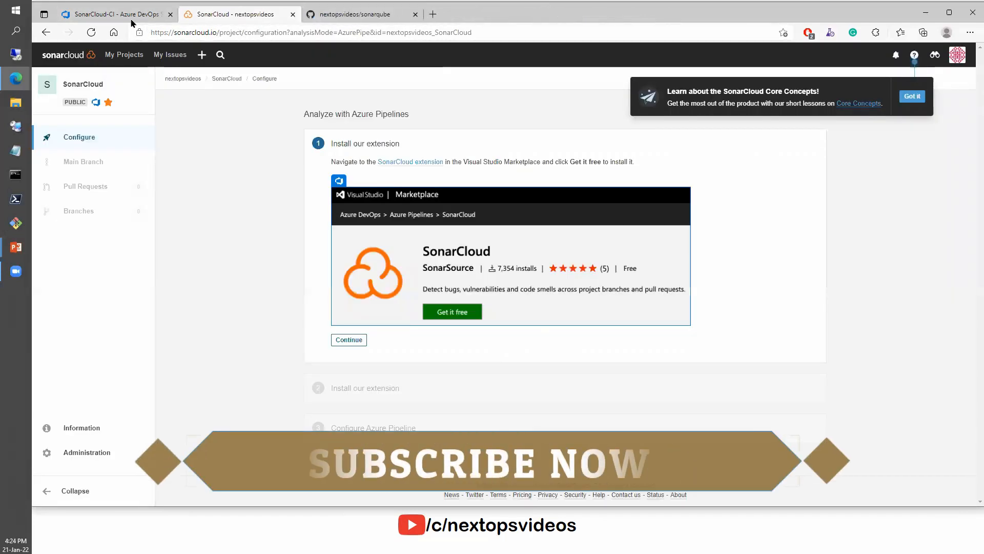
pyautogui.click(118, 14)
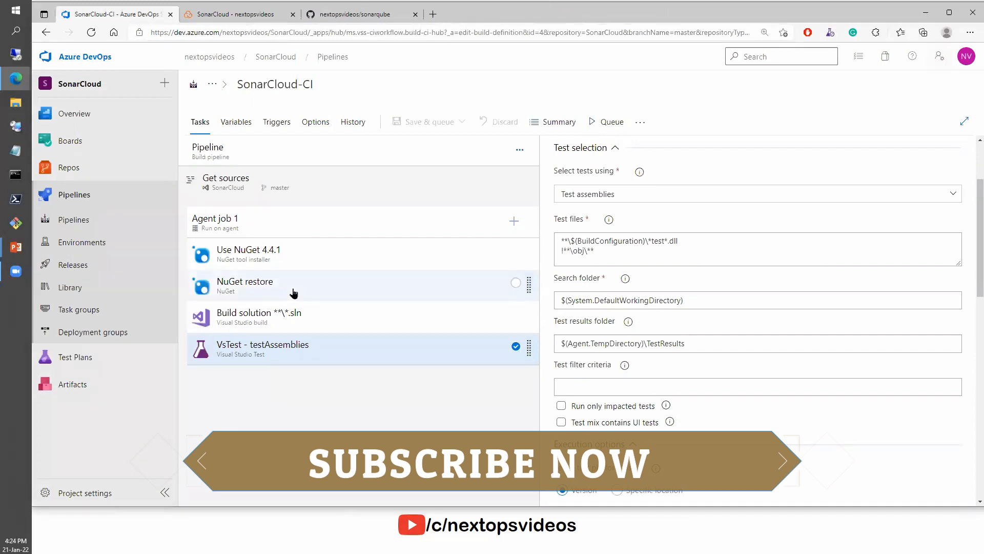
# In SonarCloud, continue to the service endpoint instructions and copy the token provided there
pyautogui.click(236, 14)
pyautogui.click(349, 341)
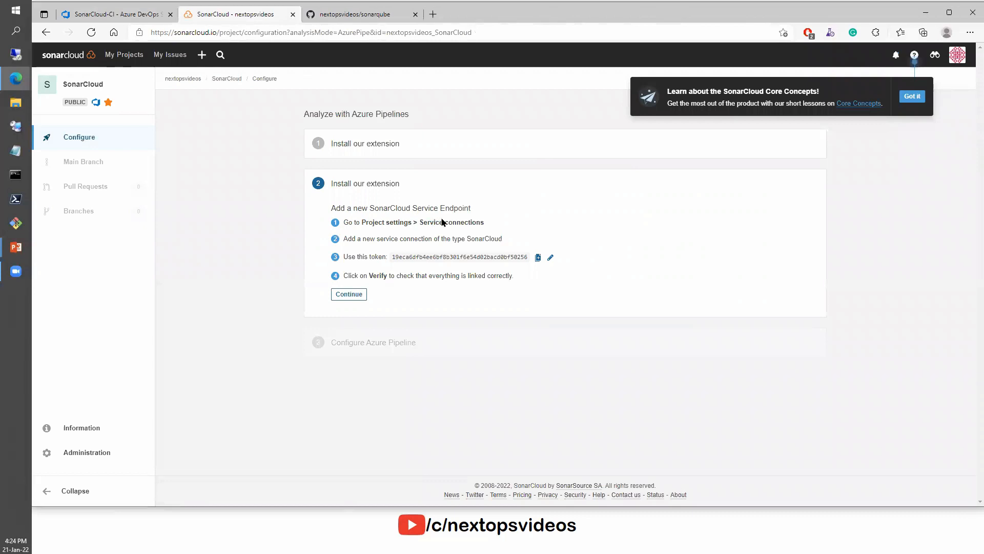
pyautogui.click(539, 257)
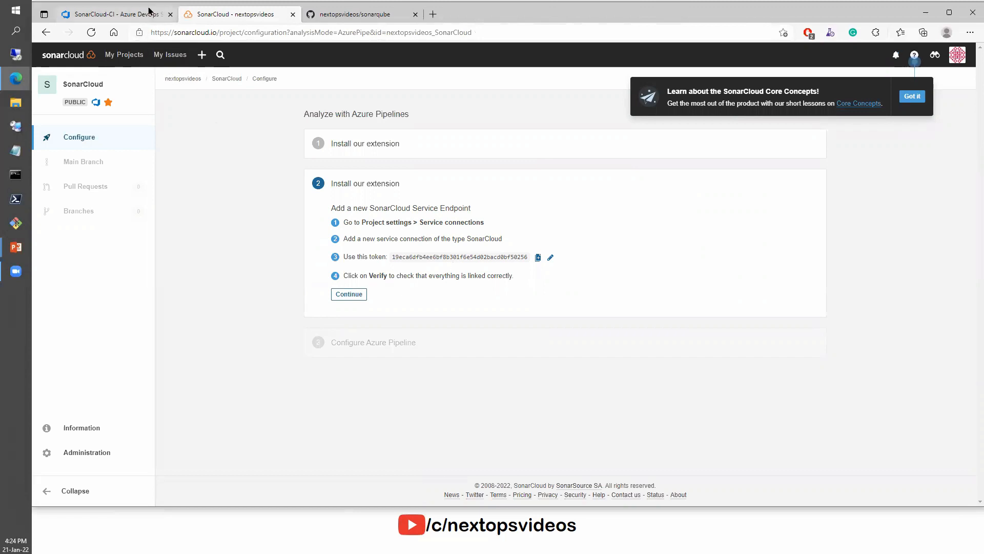
# In the Azure DevOps project settings, start a new service connection of type SonarCloud
pyautogui.click(111, 14)
pyautogui.click(67, 493)
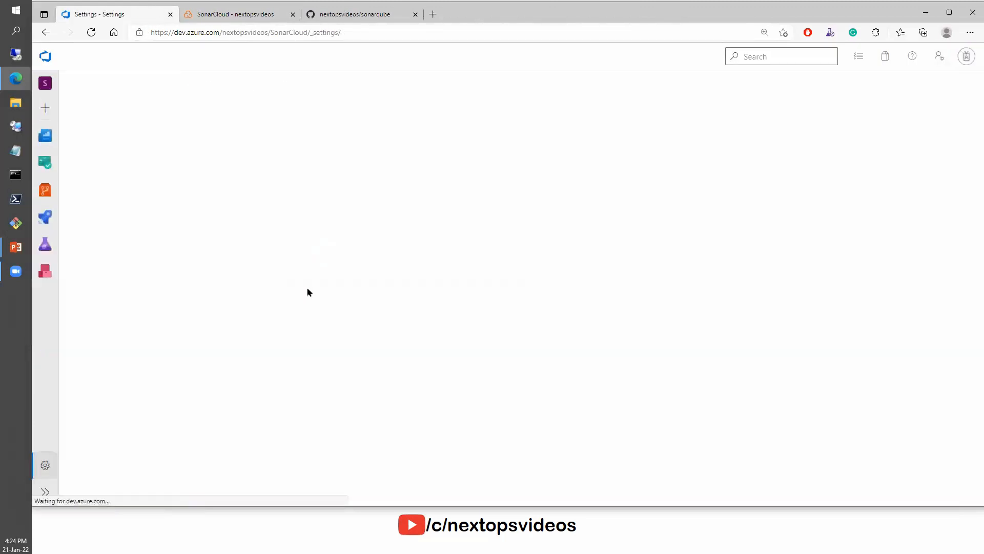
pyautogui.click(128, 469)
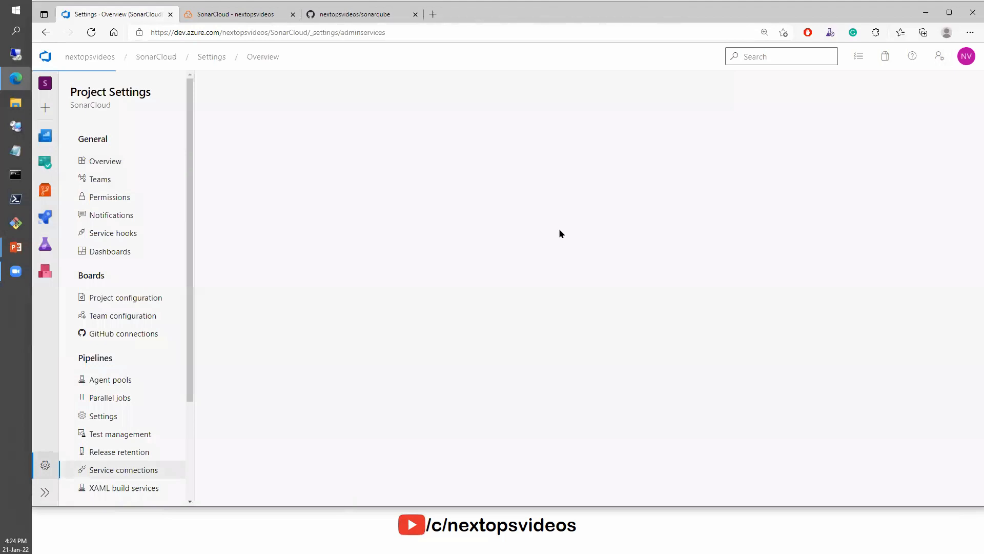
pyautogui.click(609, 262)
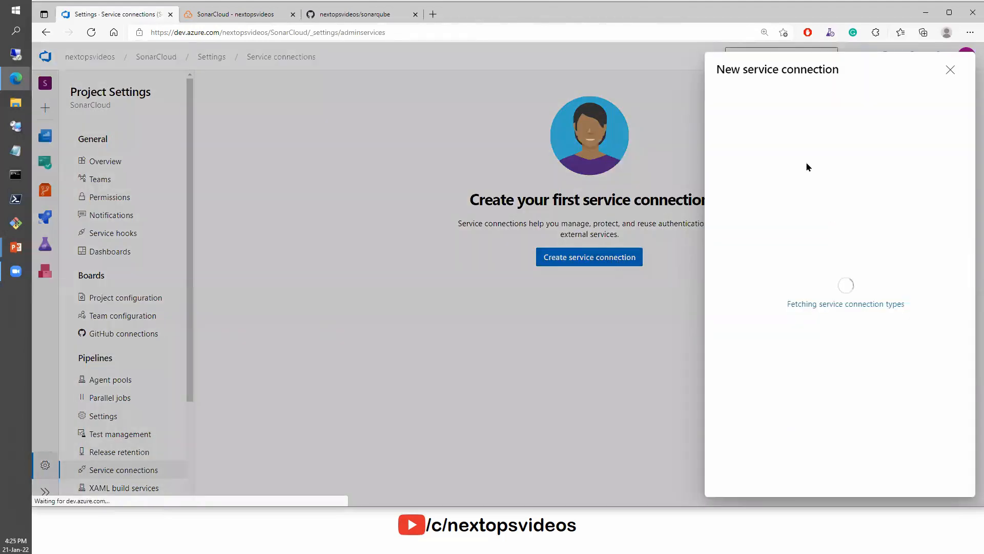
pyautogui.scroll(-7, 809, 410)
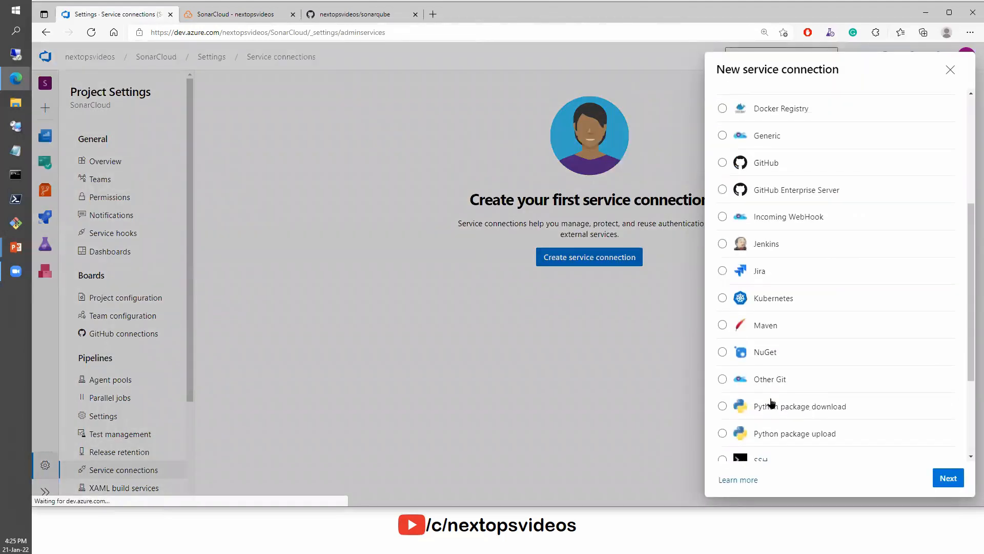
pyautogui.click(723, 366)
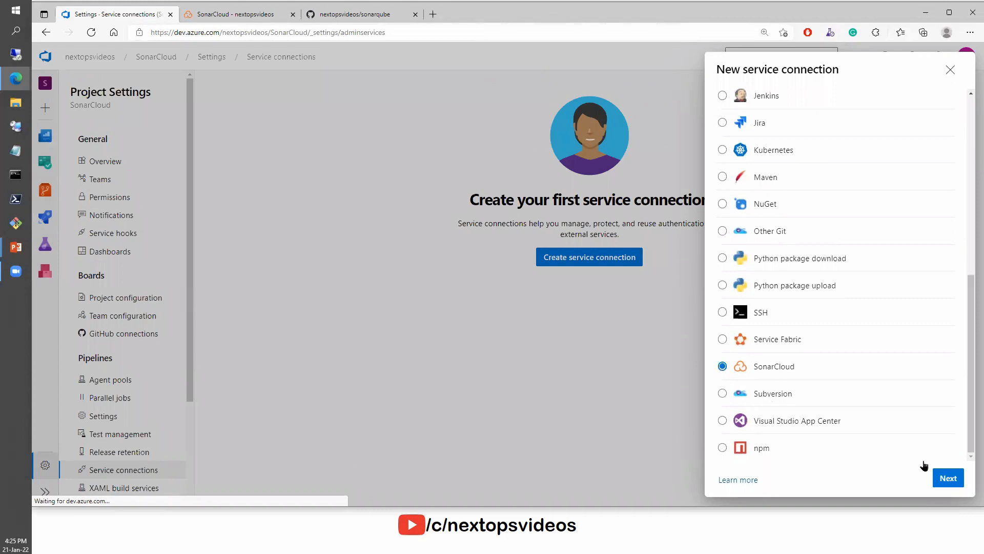
pyautogui.click(946, 477)
# Paste and verify the SonarCloud token, name the service connection SonarCloudSC1, grant access to all pipelines and save it
pyautogui.click(761, 156)
pyautogui.hotkey('ctrl', 'v')
pyautogui.click(733, 204)
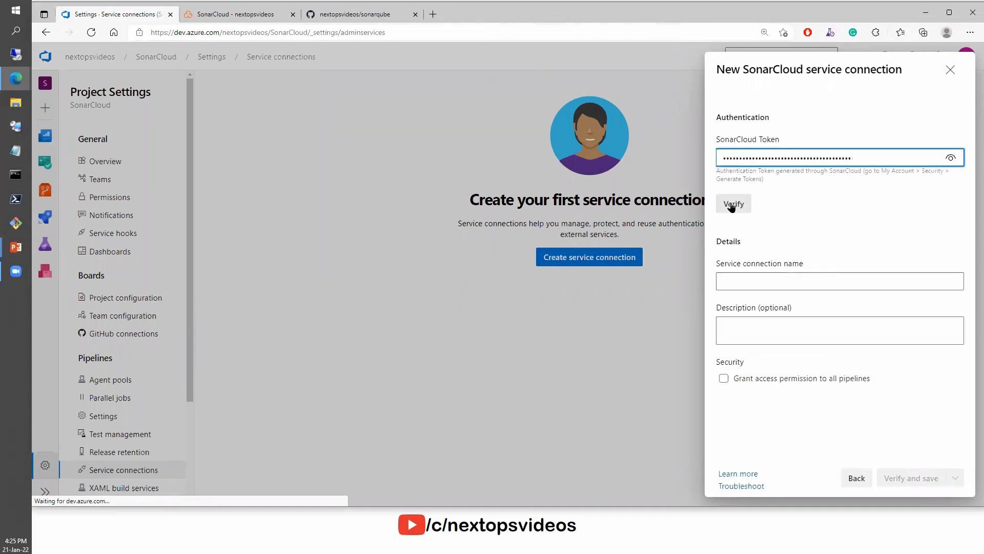
pyautogui.click(750, 286)
pyautogui.write('c')
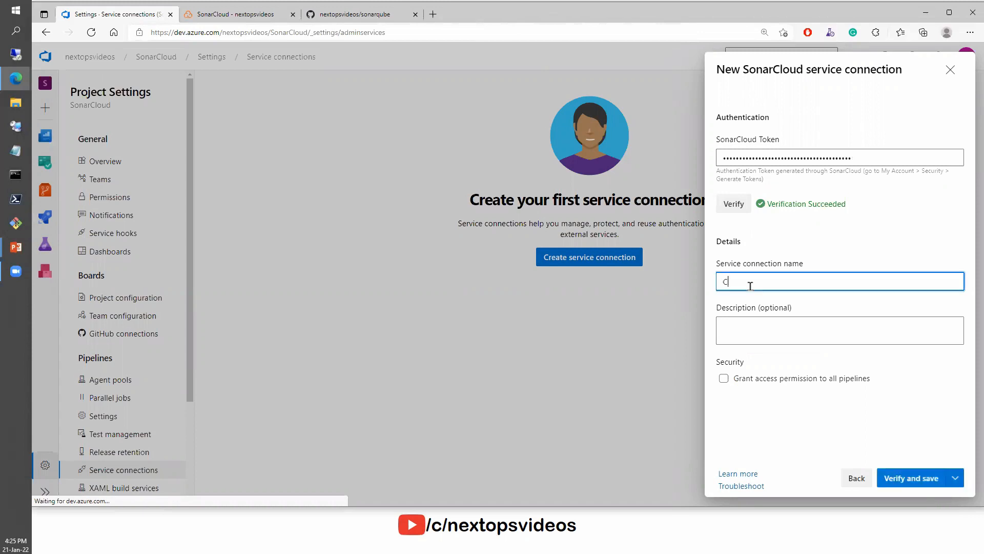
pyautogui.press('BackSpace')
pyautogui.write('SonarCloudSC1')
pyautogui.click(760, 379)
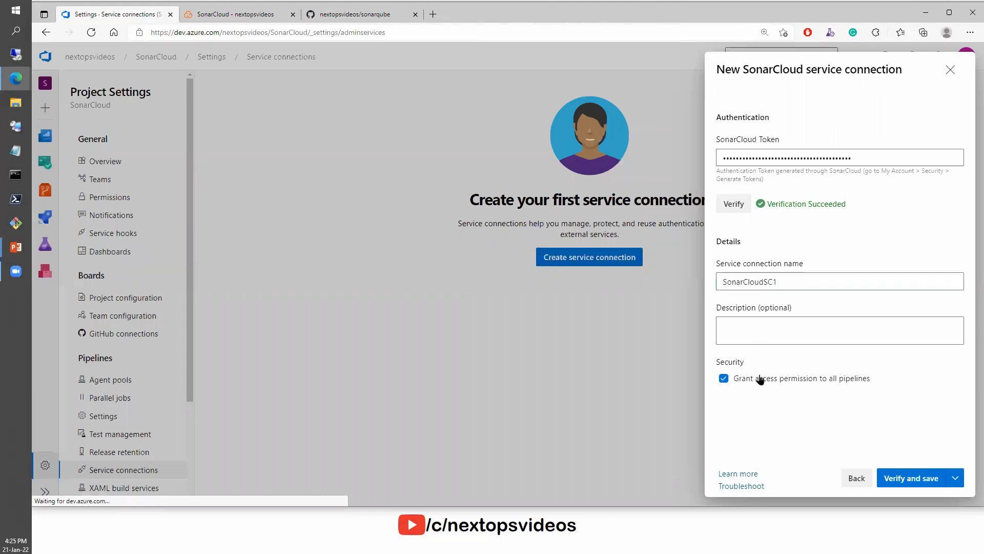
pyautogui.click(902, 478)
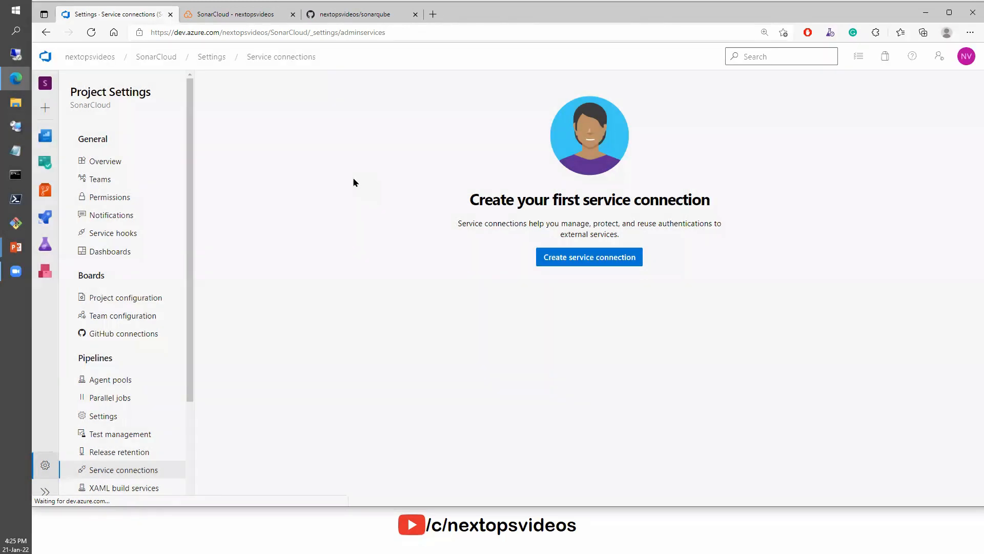
# Continue the SonarCloud setup, choose .NET as the build option and review the tasks required for the pipeline
pyautogui.click(232, 14)
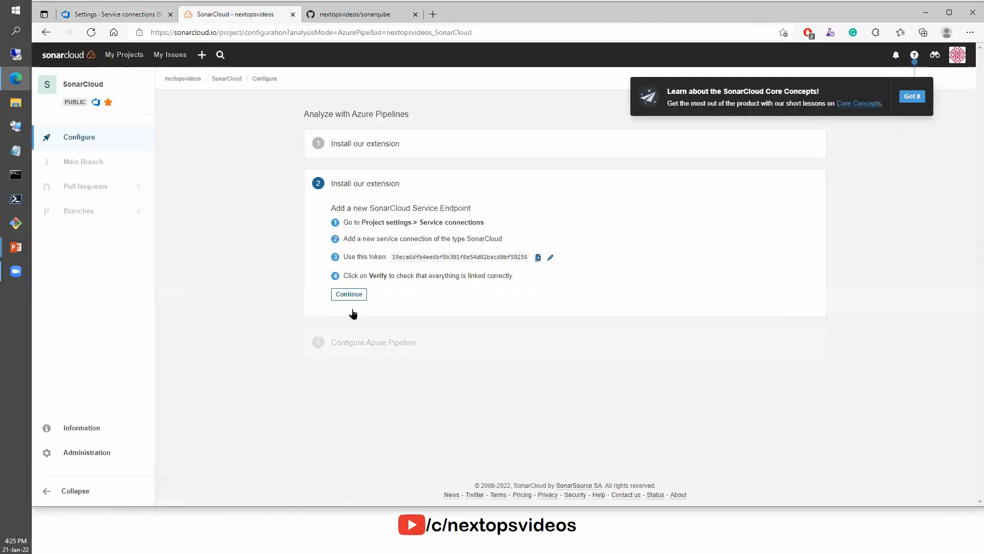
pyautogui.click(350, 295)
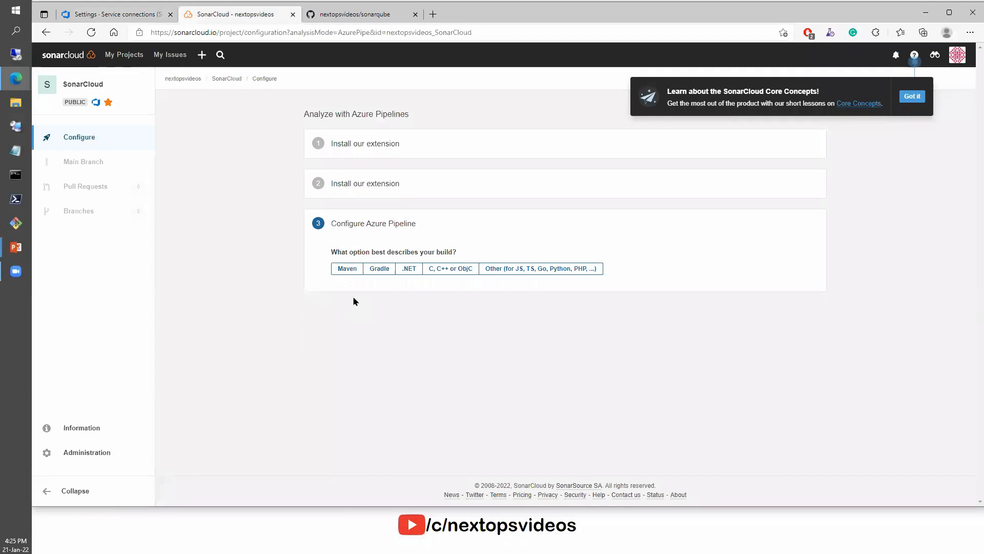
pyautogui.click(406, 269)
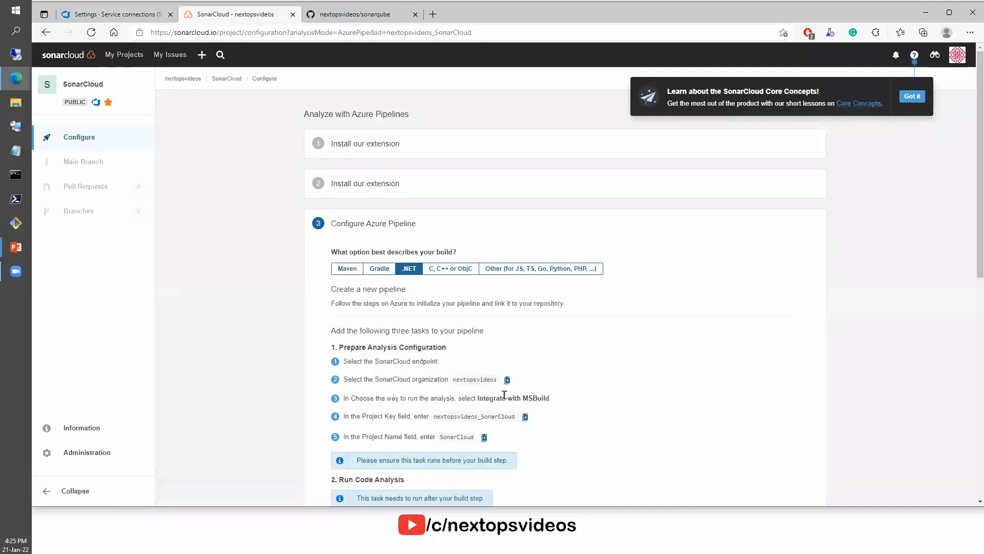
pyautogui.scroll(-3, 593, 294)
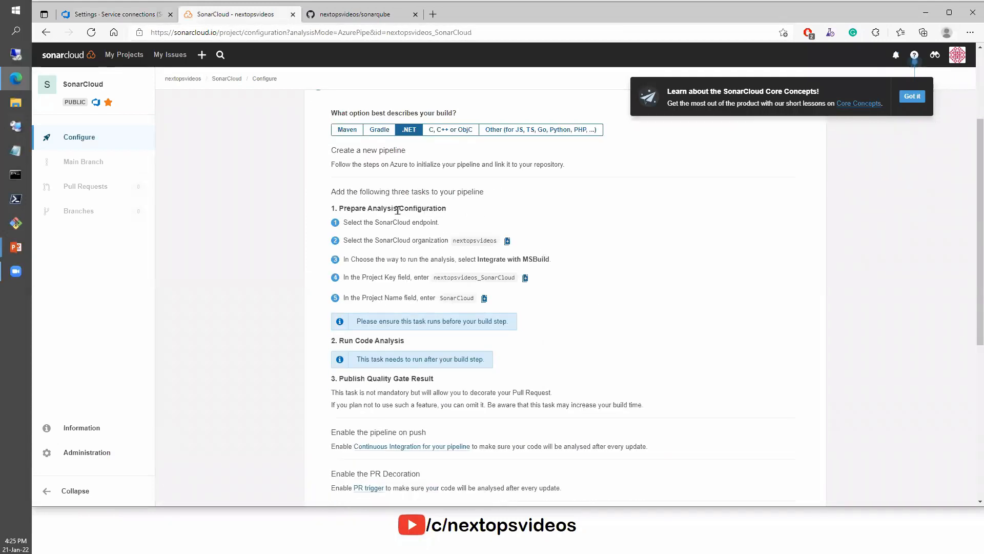
pyautogui.moveTo(335, 193); pyautogui.dragTo(469, 189)
pyautogui.click(438, 206)
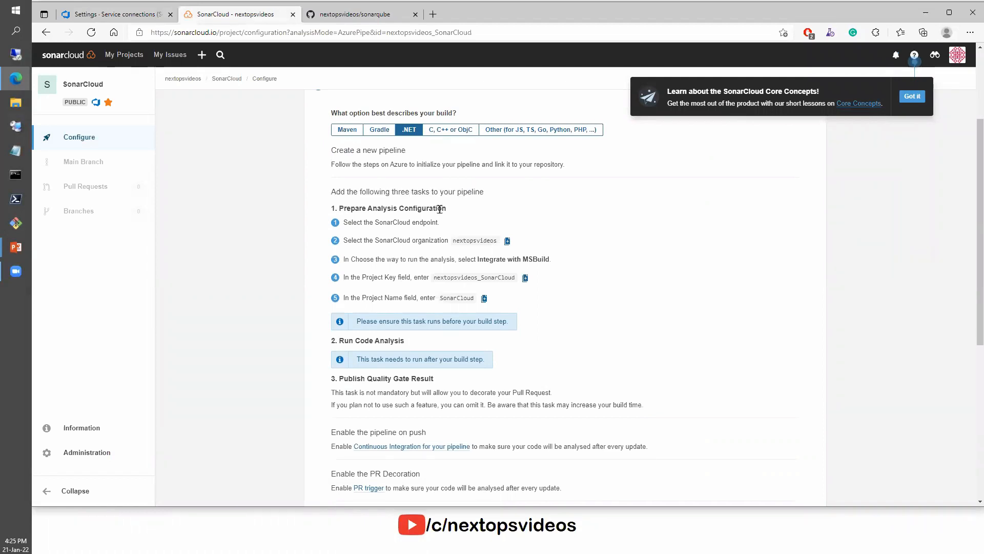
pyautogui.tripleClick(383, 206)
# Return to Azure DevOps and open the SonarCloud-CI pipeline of the SonarCloud project for editing
pyautogui.click(131, 15)
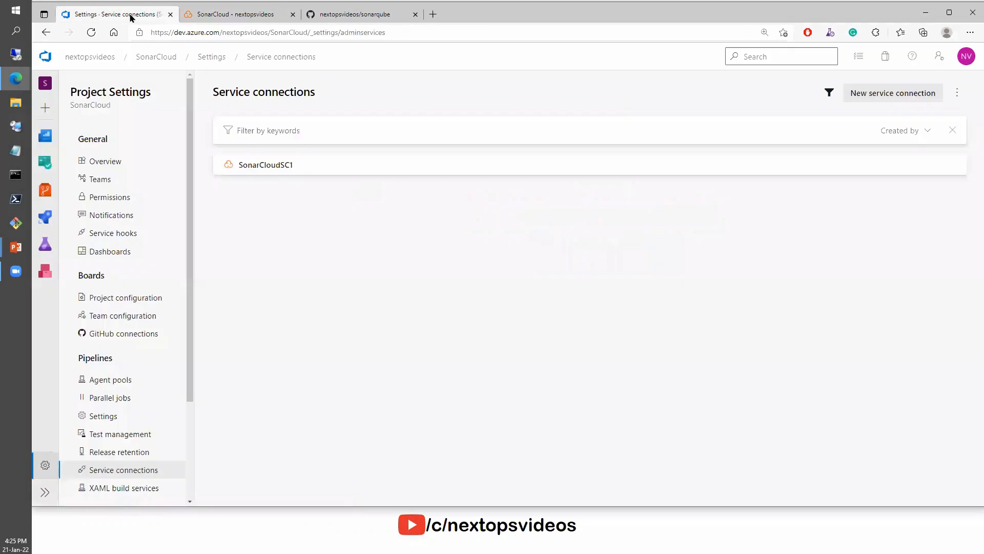
pyautogui.click(165, 56)
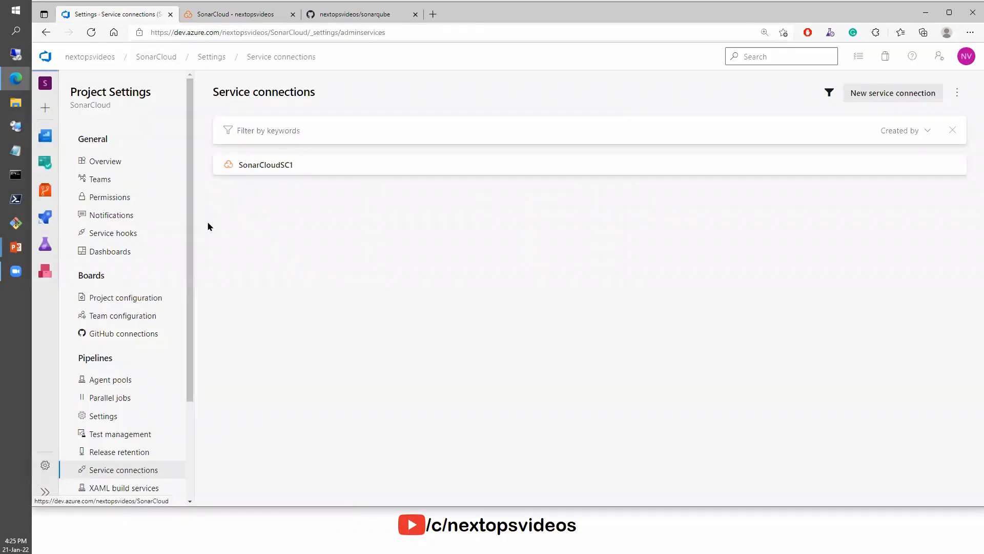
pyautogui.click(118, 274)
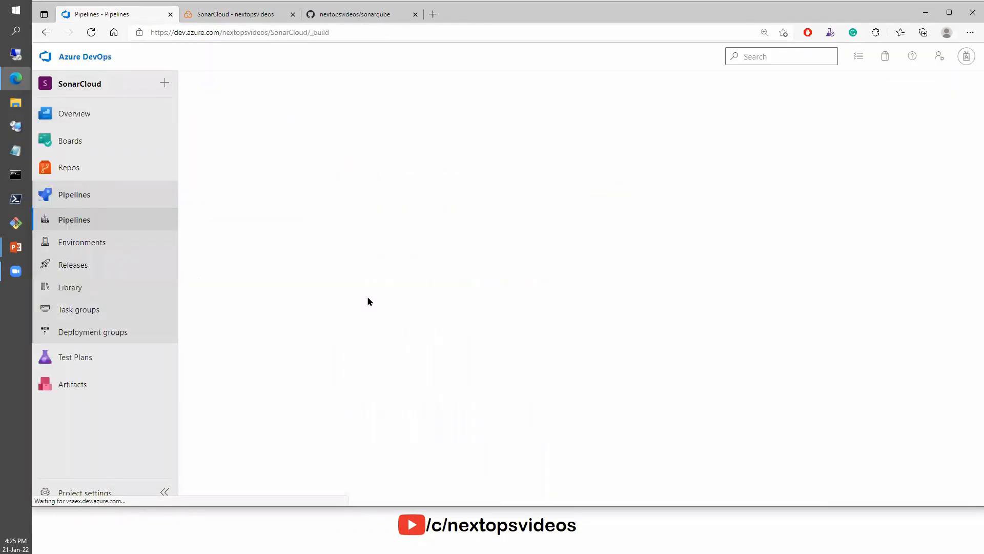
pyautogui.click(269, 210)
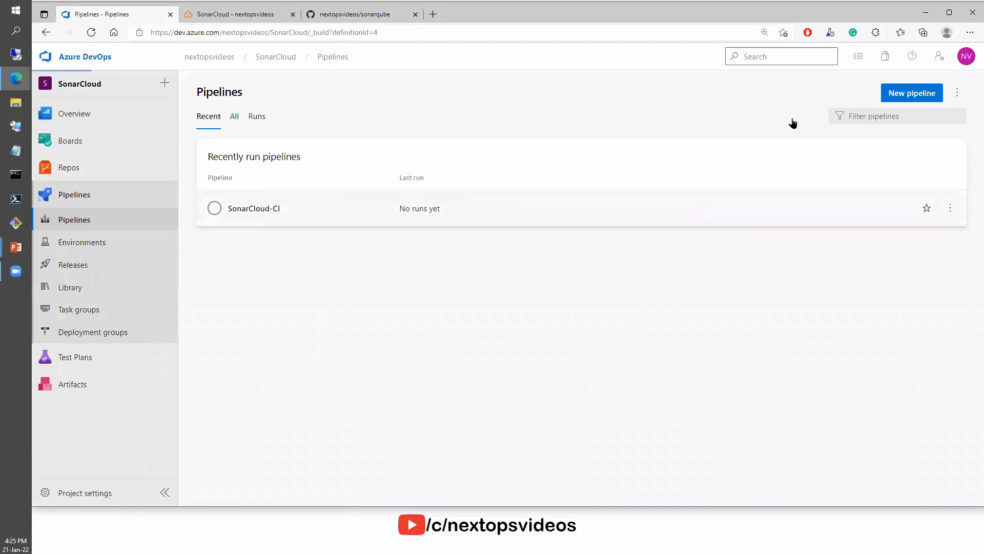
pyautogui.click(855, 100)
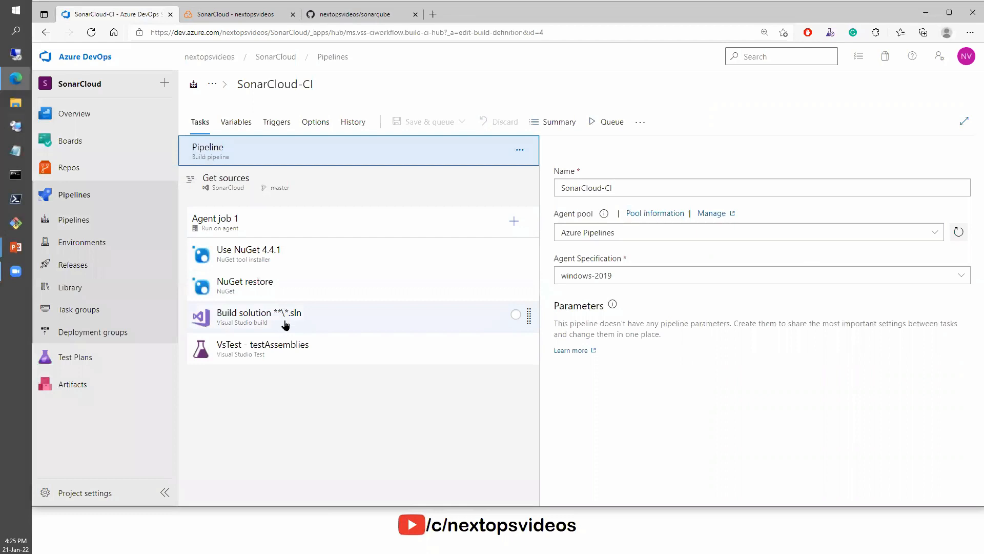
# Search the available tasks for Agent job 1 for SonarCloud and inspect the SonarCloud marketplace entry
pyautogui.click(302, 295)
pyautogui.click(514, 221)
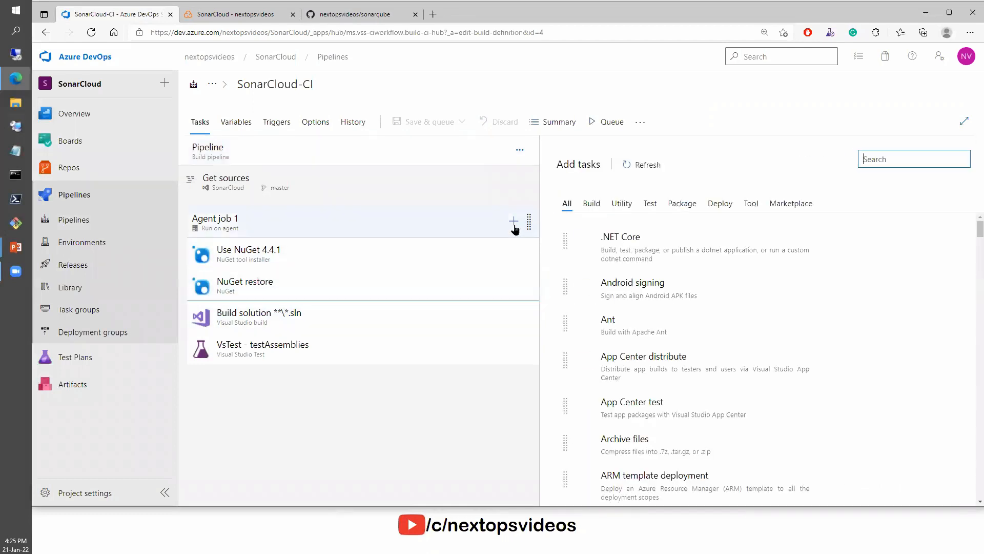
pyautogui.write('SonarCloud')
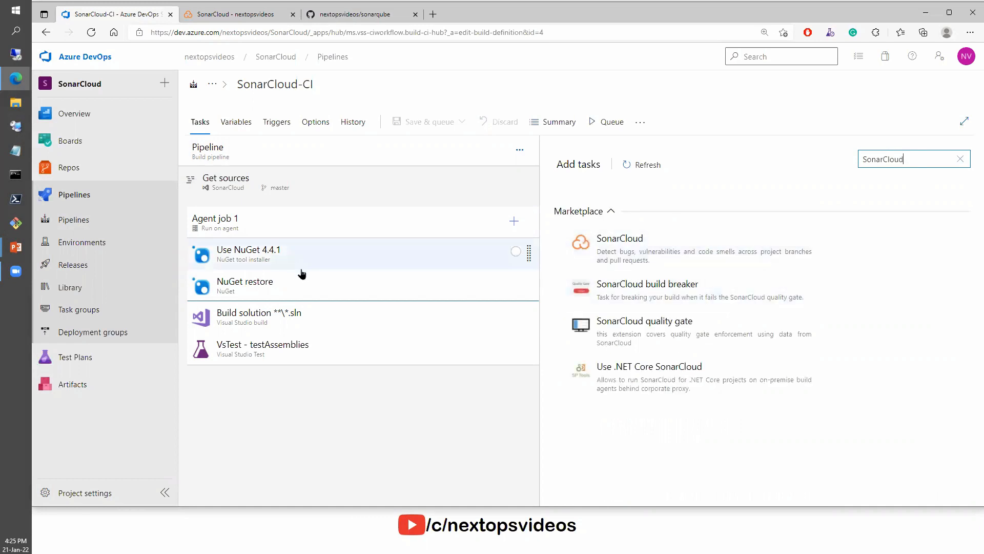
pyautogui.click(516, 224)
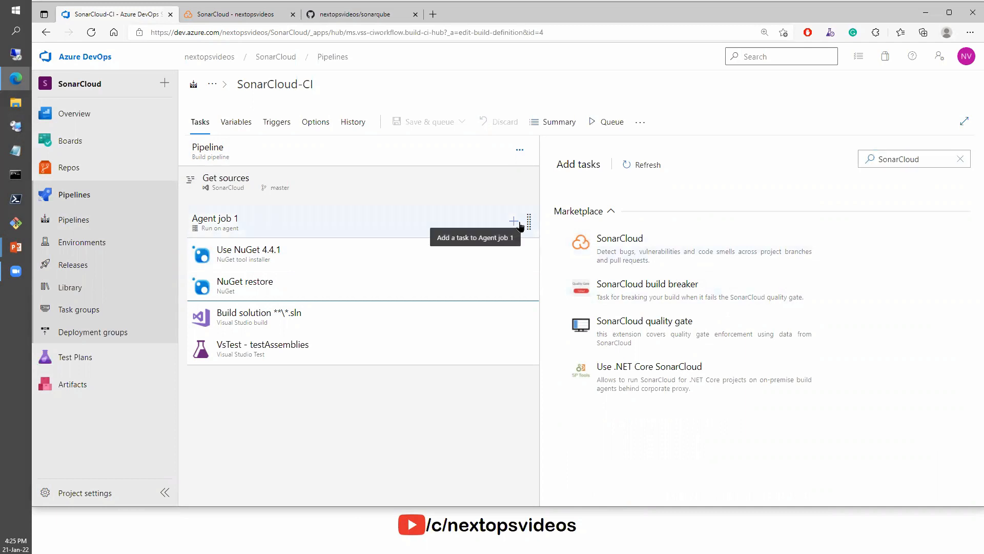
pyautogui.click(279, 290)
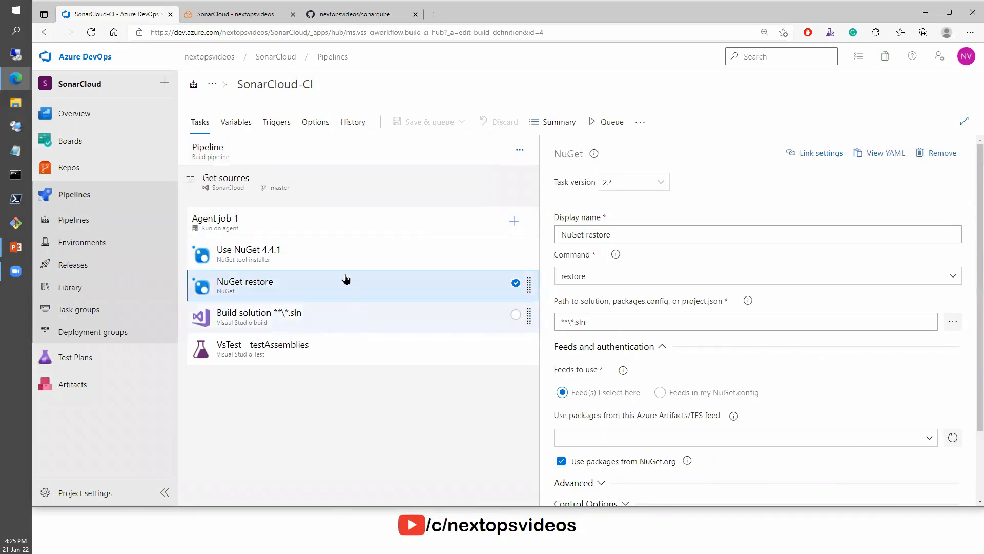
pyautogui.click(325, 255)
pyautogui.click(352, 220)
pyautogui.click(514, 221)
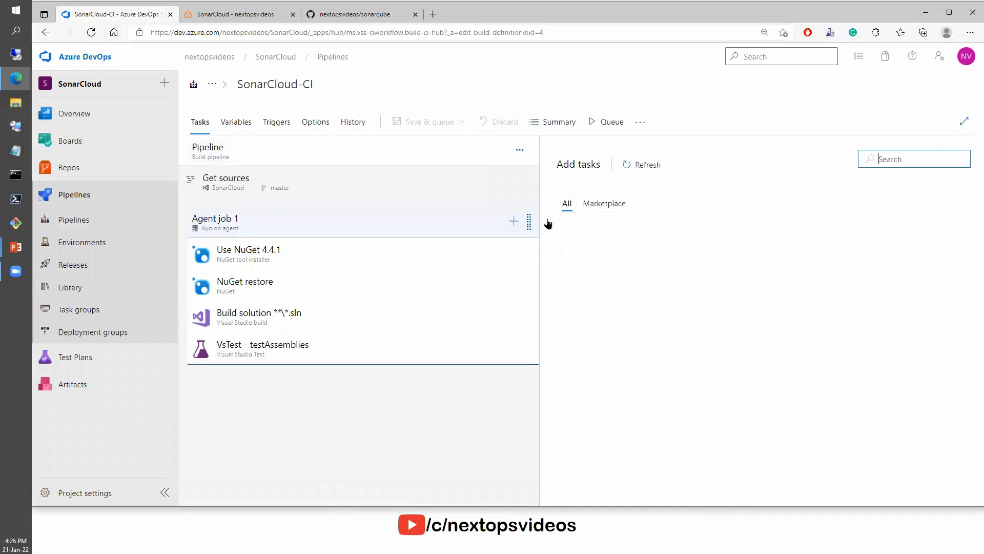
pyautogui.write('SonarCl')
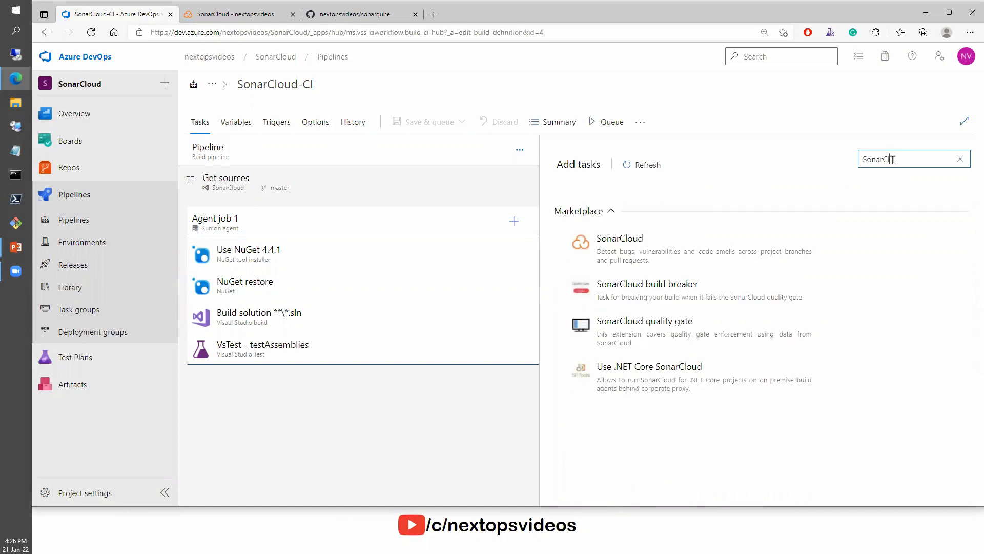
pyautogui.click(682, 254)
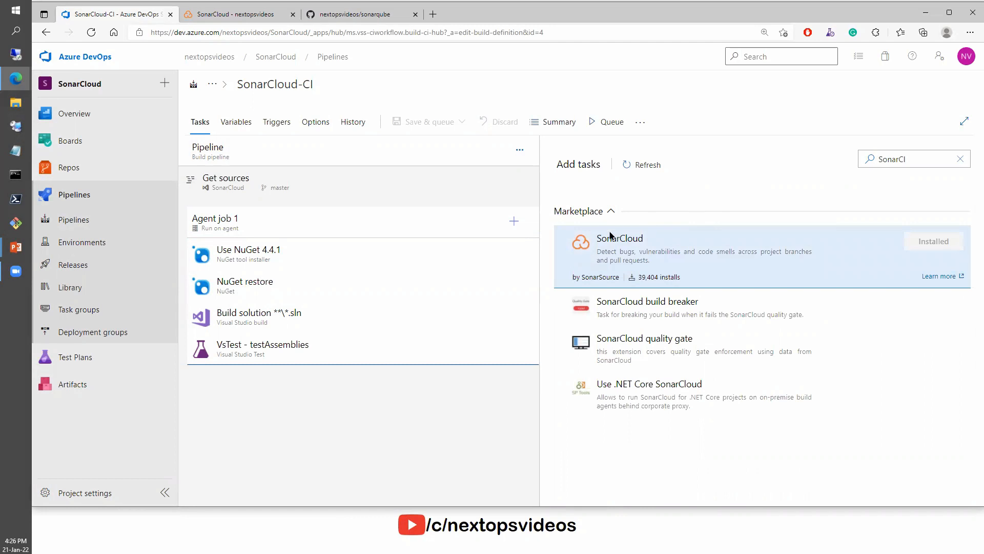
pyautogui.click(435, 196)
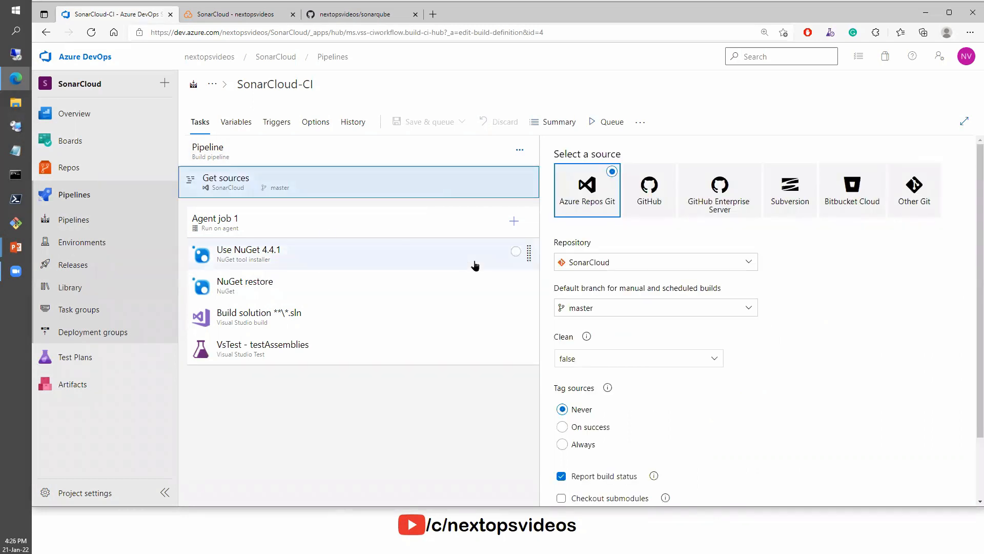
pyautogui.click(335, 252)
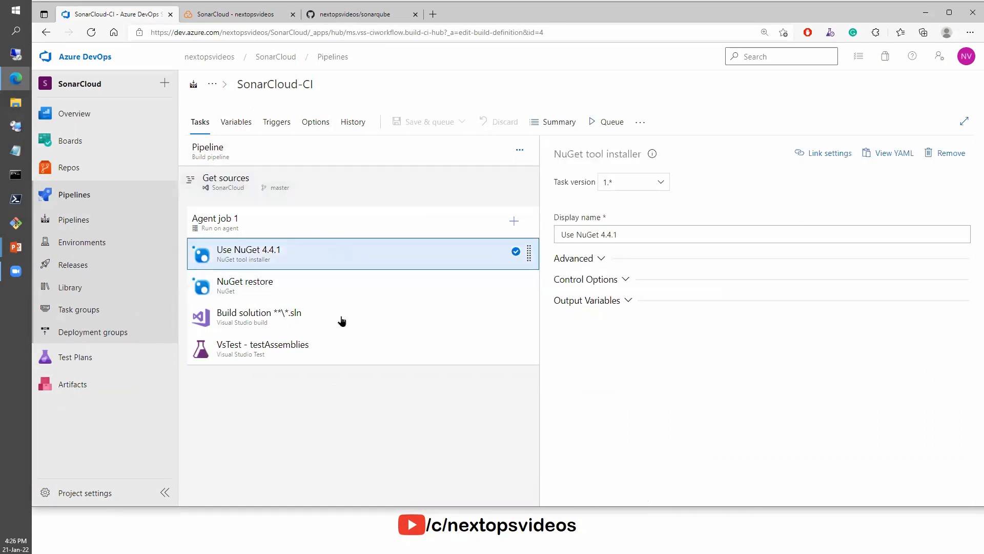
pyautogui.click(939, 158)
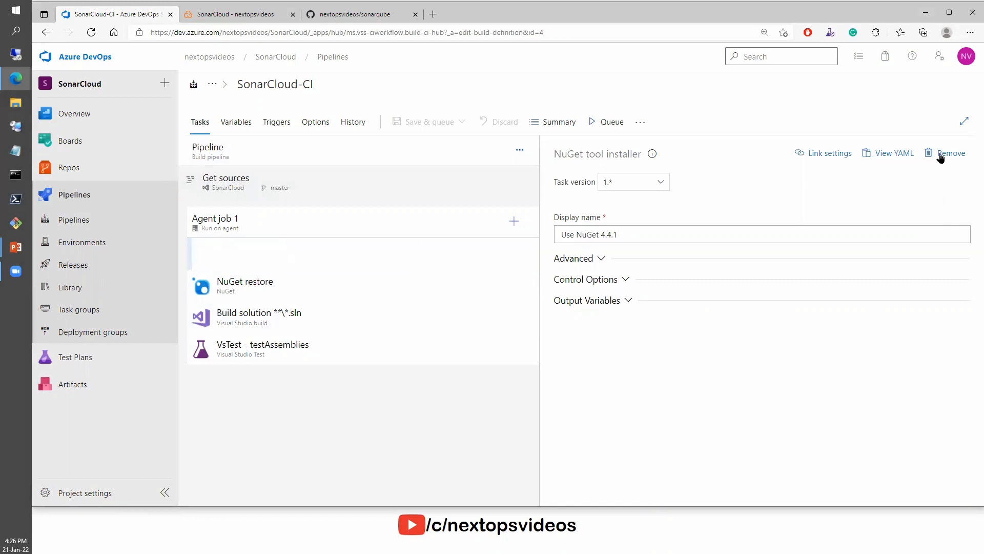
pyautogui.click(939, 158)
pyautogui.click(941, 157)
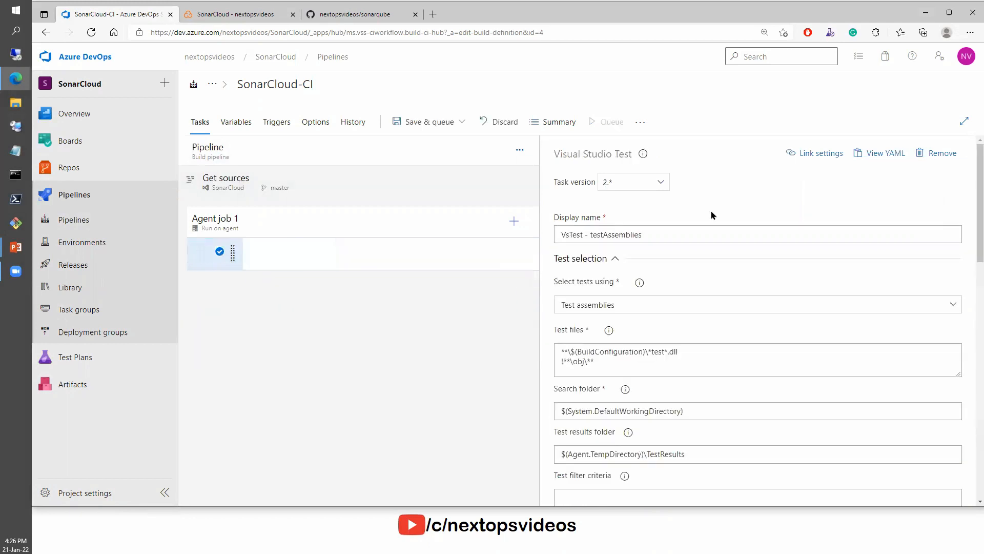
pyautogui.click(495, 228)
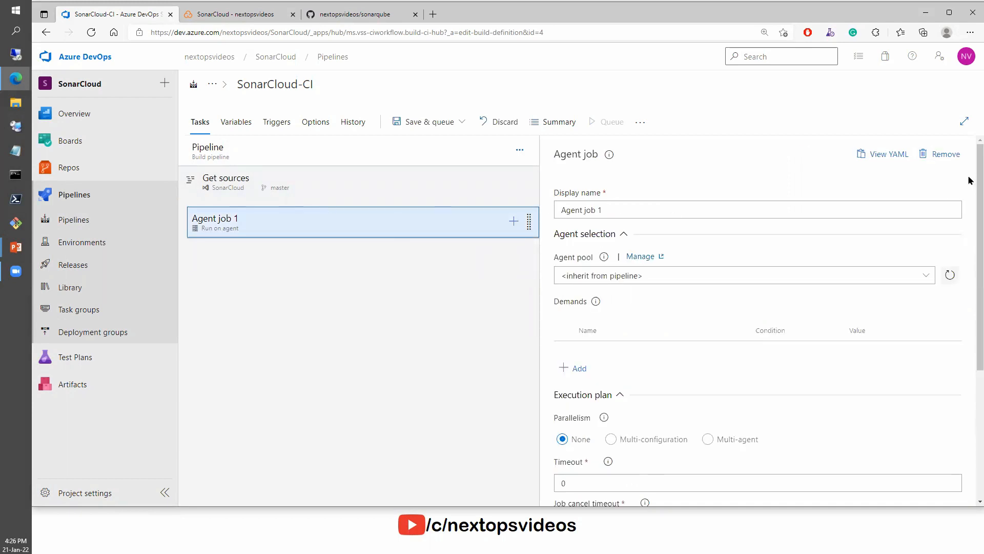
pyautogui.click(944, 155)
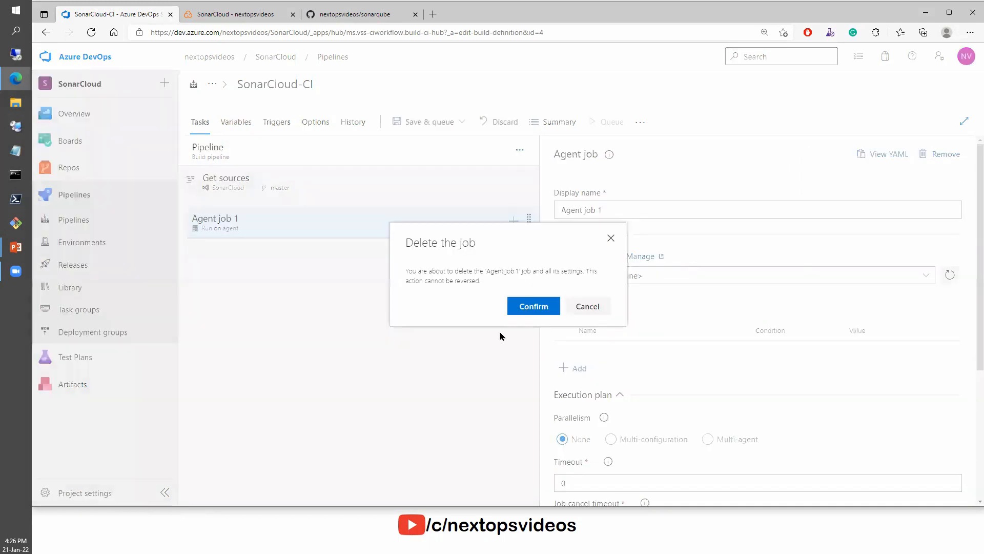
pyautogui.click(526, 307)
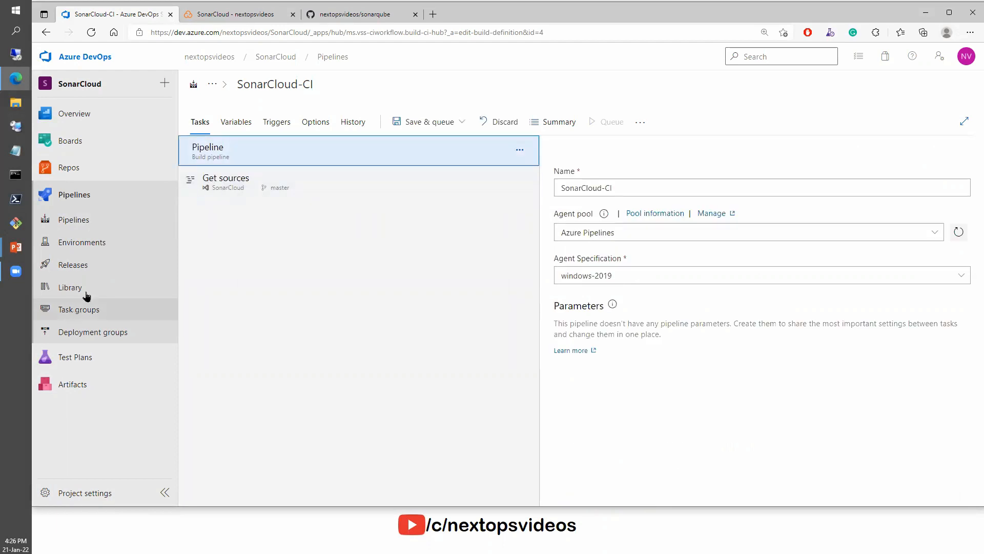
# Leave the pipeline editor without saving and delete the SonarCloud-CI pipeline, confirming the deletion with its name
pyautogui.click(85, 226)
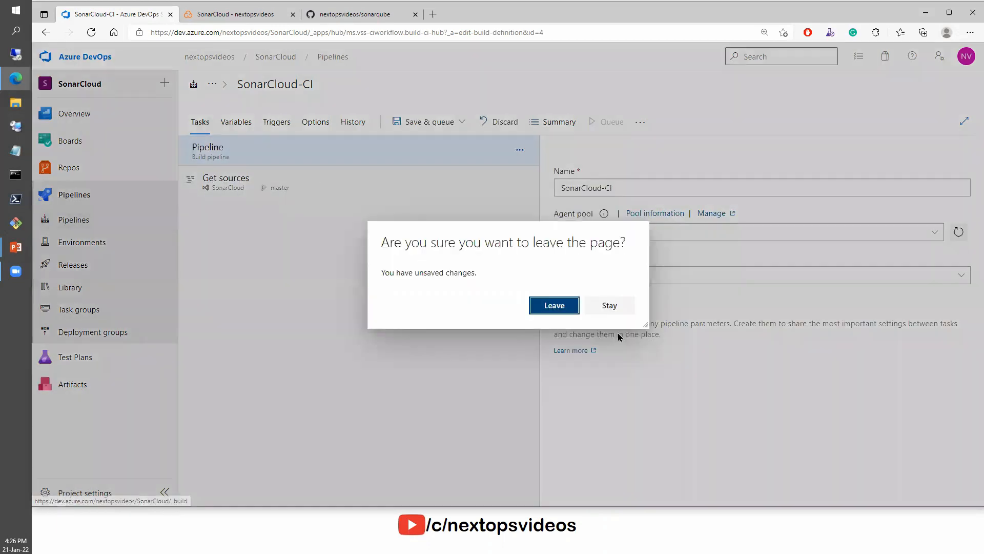
pyautogui.click(553, 306)
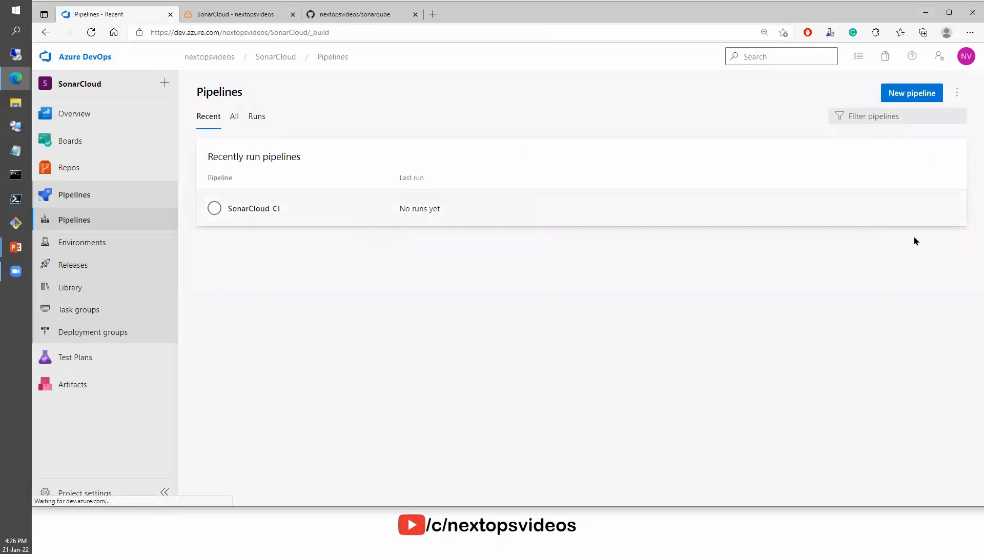
pyautogui.click(955, 210)
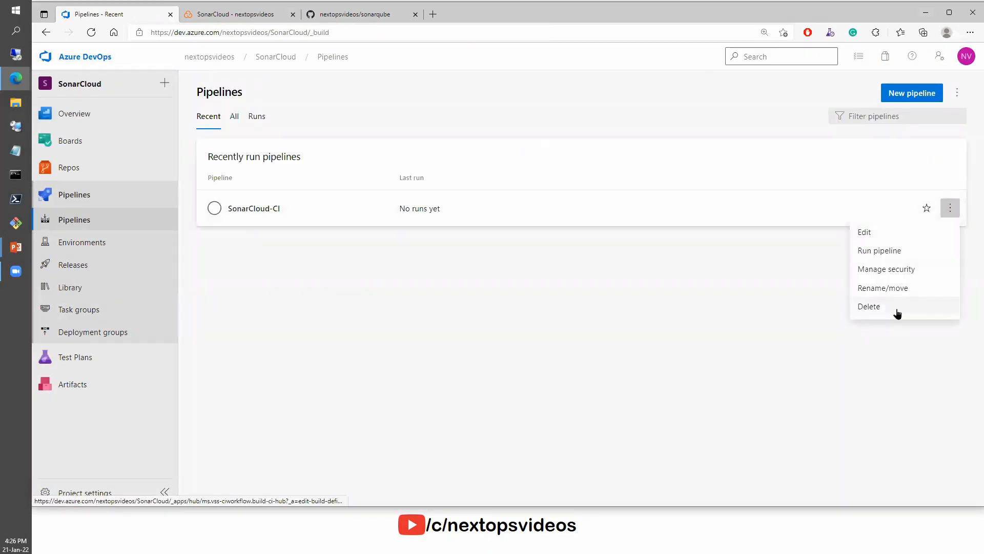
pyautogui.click(871, 307)
pyautogui.moveTo(425, 213); pyautogui.dragTo(501, 210)
pyautogui.hotkey('ctrl', 'c')
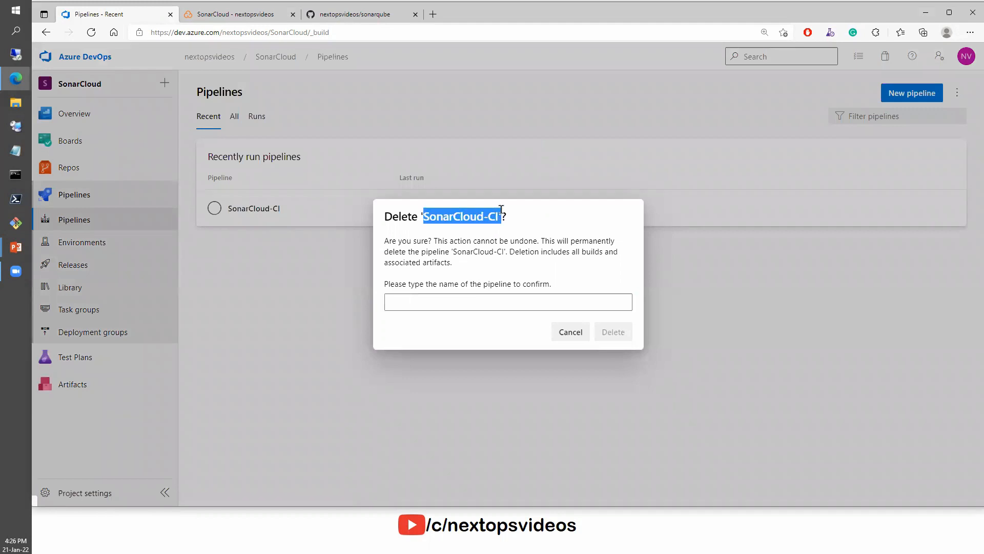
pyautogui.click(505, 304)
pyautogui.hotkey('ctrl', 'v')
pyautogui.click(619, 335)
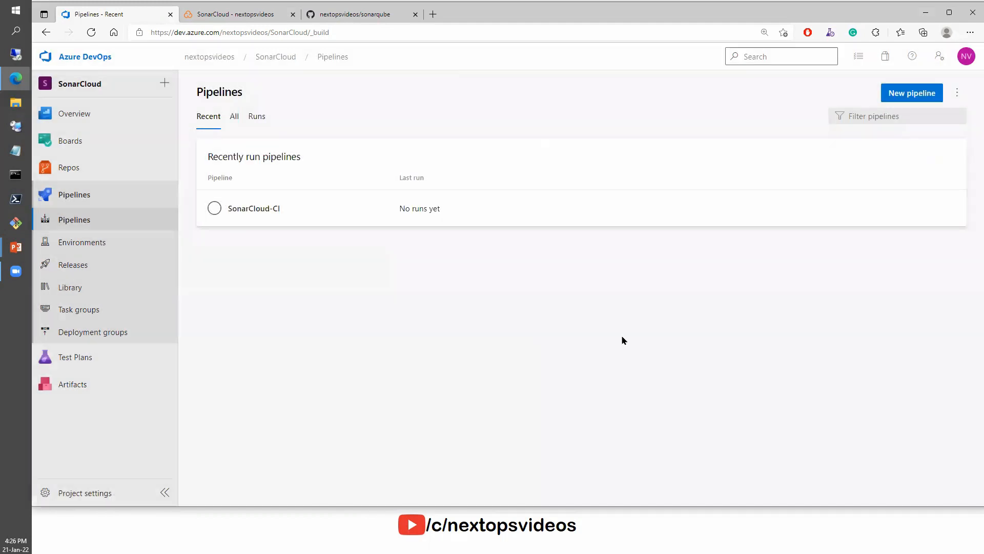
# Create a new classic-editor pipeline for the SonarCloud repository's master branch using the .NET Desktop with SonarCloud template
pyautogui.click(909, 98)
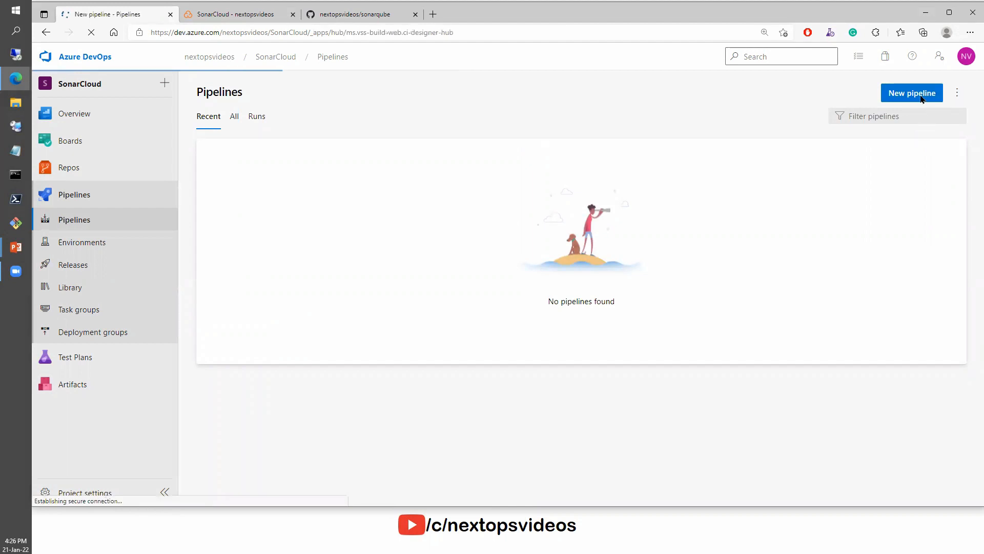
pyautogui.click(235, 369)
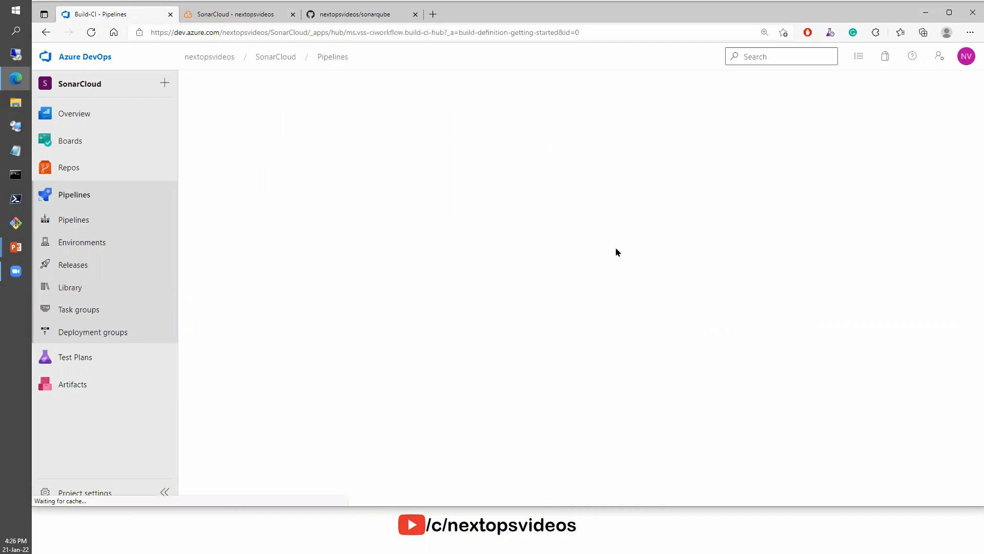
pyautogui.click(551, 303)
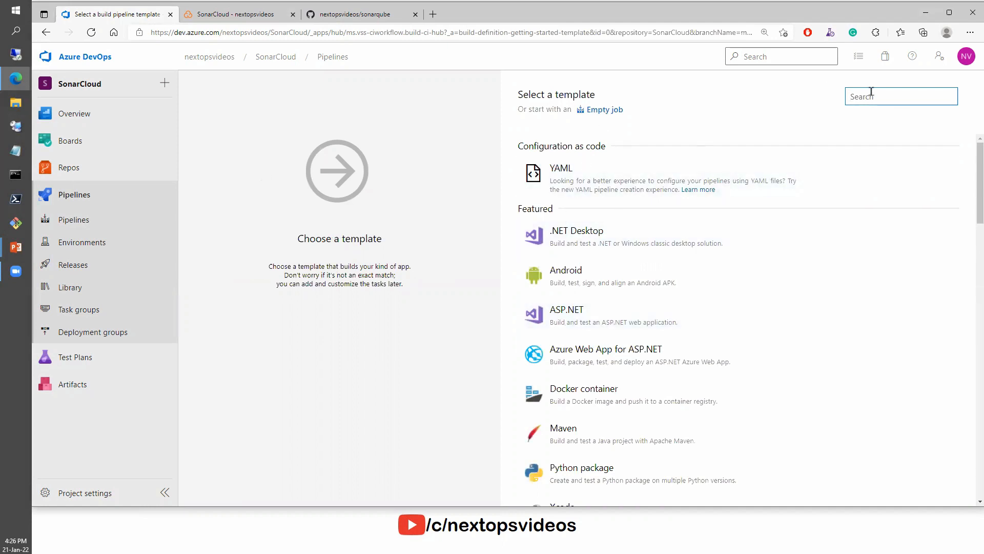
pyautogui.write('.net desk')
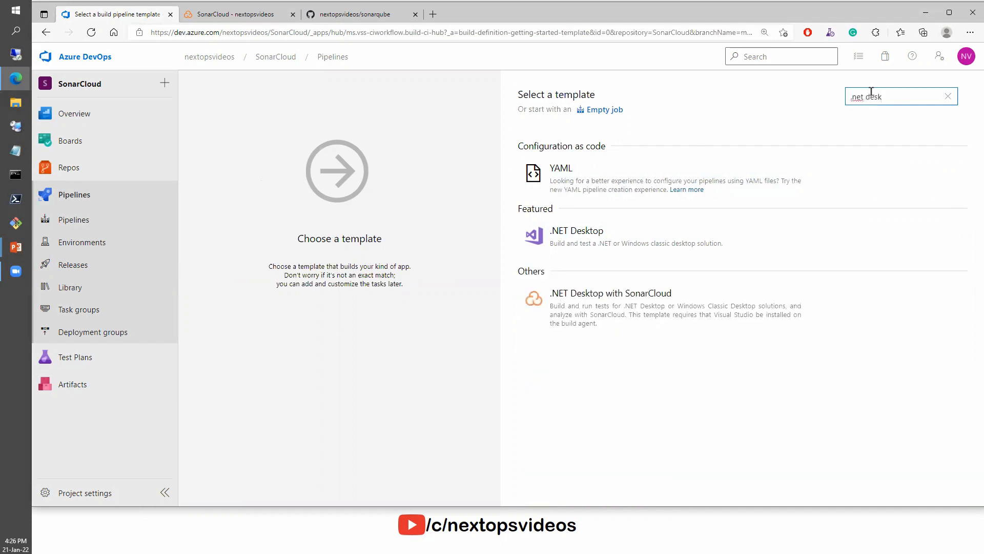
pyautogui.moveTo(620, 324)
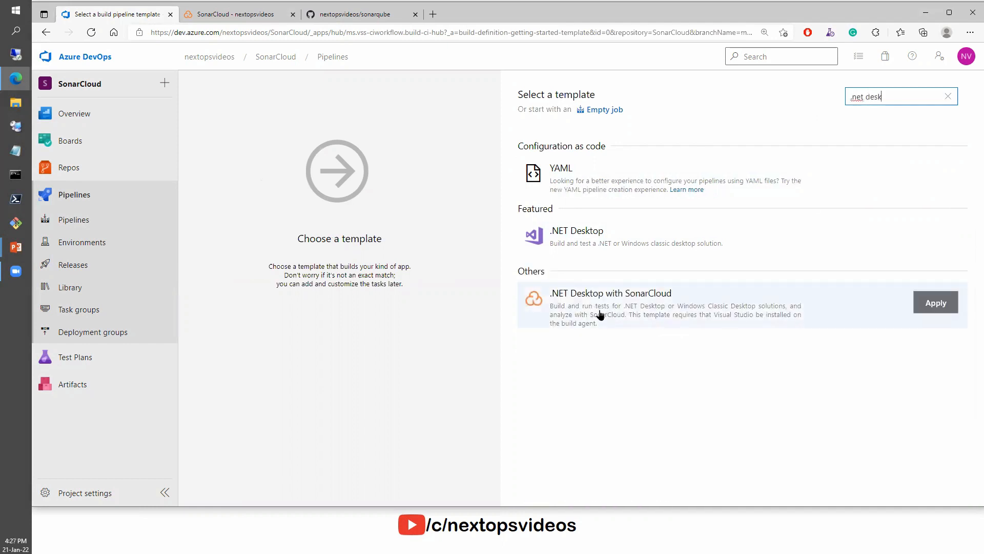
pyautogui.click(934, 314)
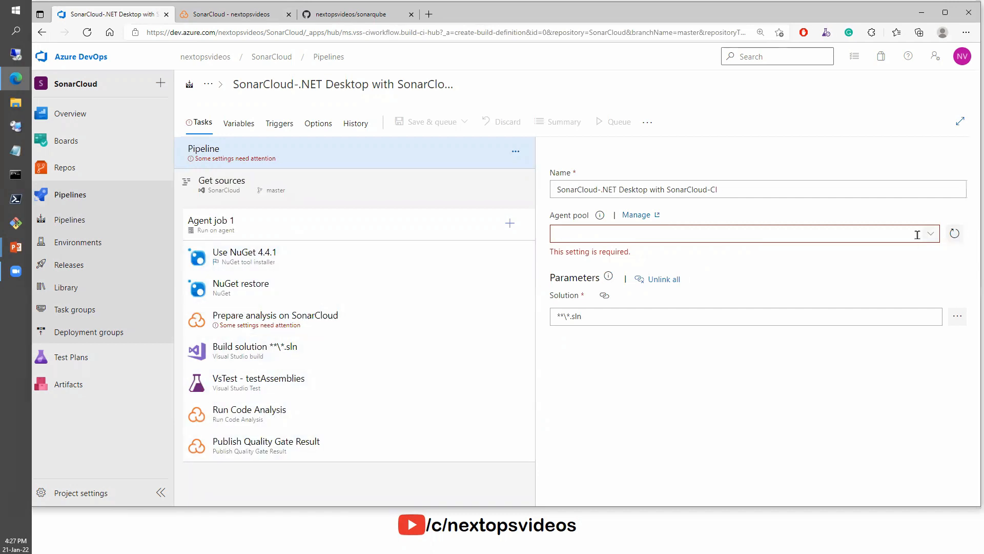
# Set the pipeline's agent pool to Azure Pipelines and its agent specification to vs2017-win2016
pyautogui.click(933, 234)
pyautogui.click(600, 270)
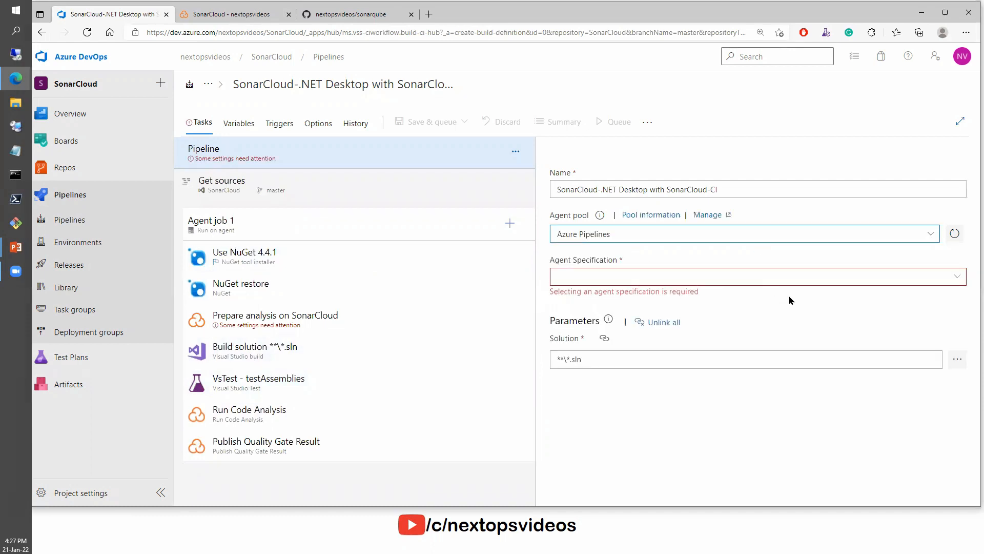
pyautogui.click(960, 277)
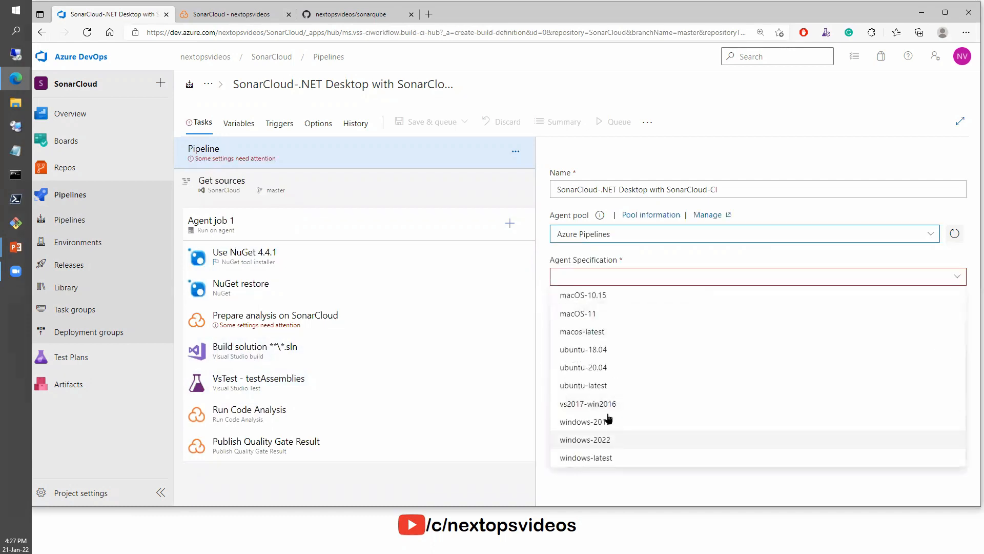
pyautogui.click(667, 403)
# In the Prepare analysis on SonarCloud task, select the SonarCloudSC1 service endpoint and the nextopsvideos organization, checking against SonarCloud's setup instructions
pyautogui.click(290, 260)
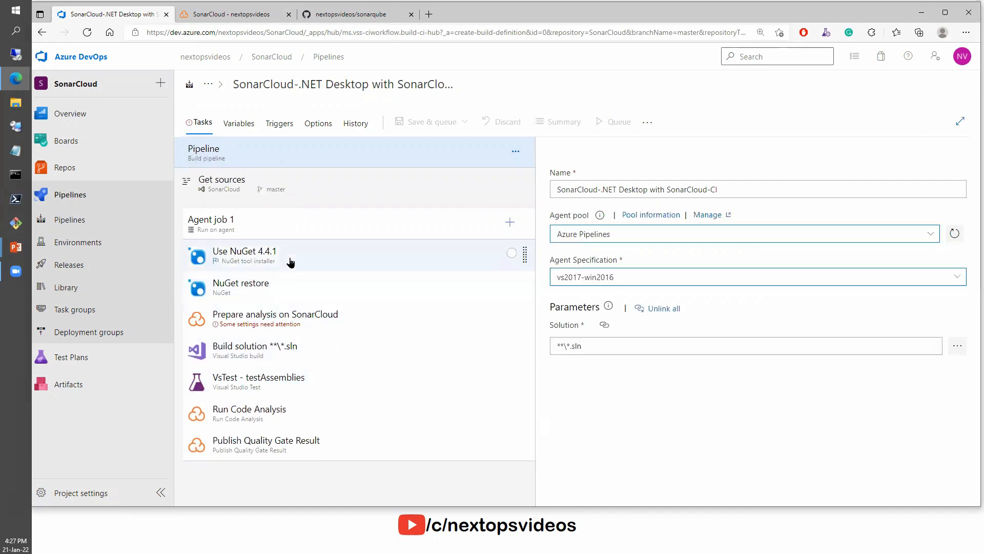
pyautogui.click(310, 286)
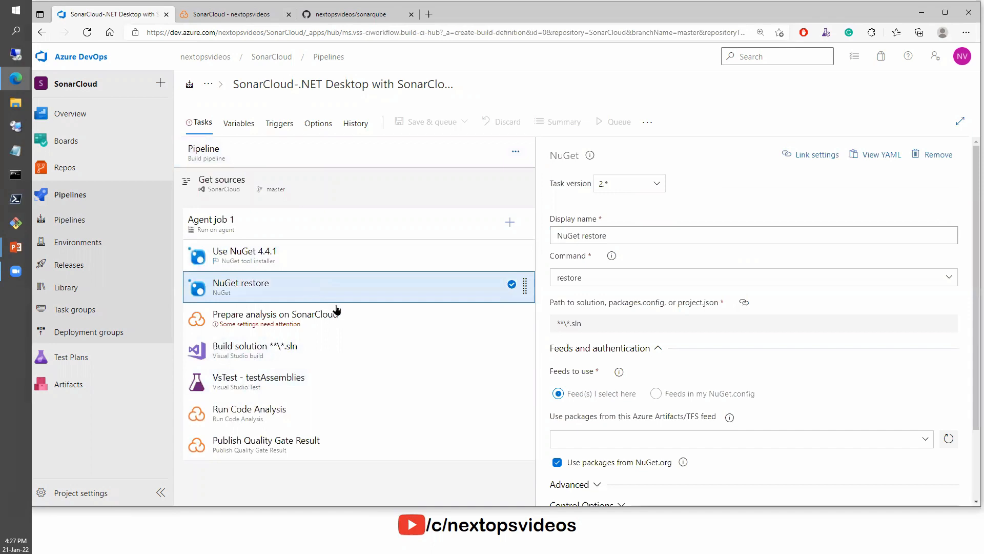
pyautogui.click(291, 322)
pyautogui.click(881, 278)
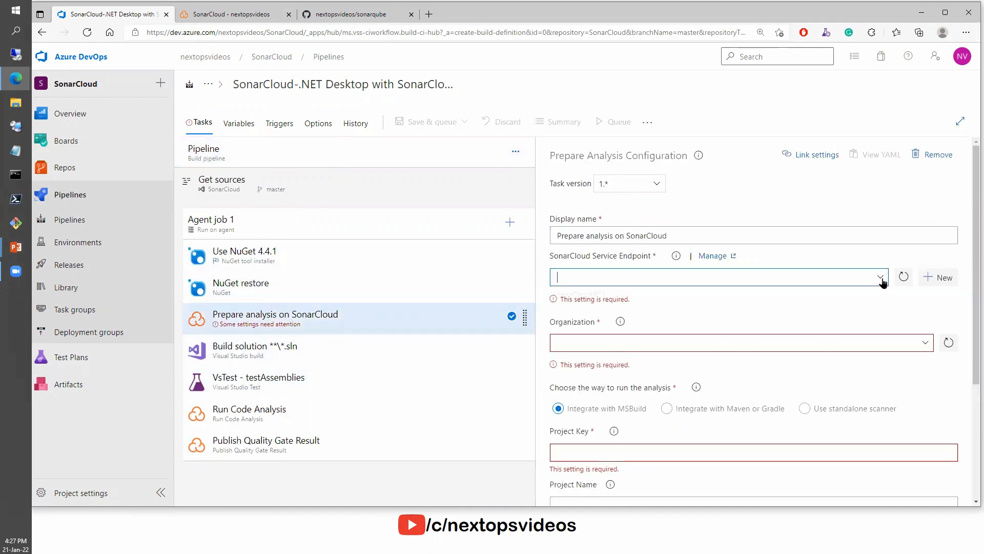
pyautogui.click(649, 295)
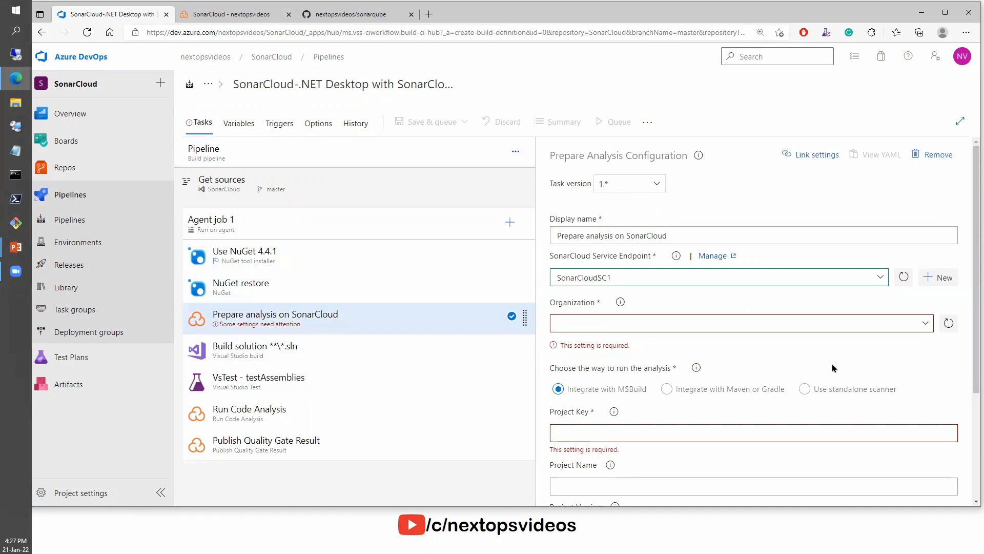
pyautogui.click(631, 324)
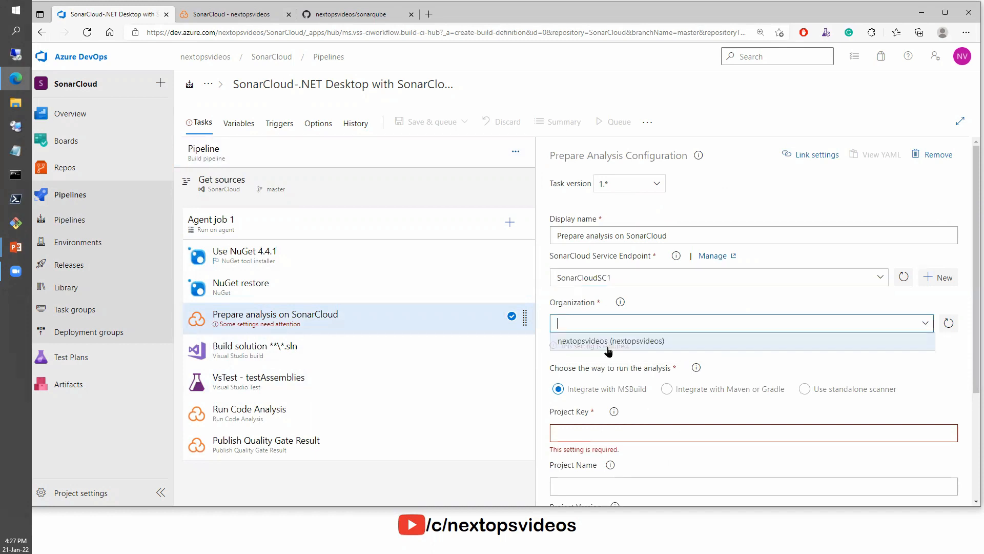
pyautogui.click(608, 342)
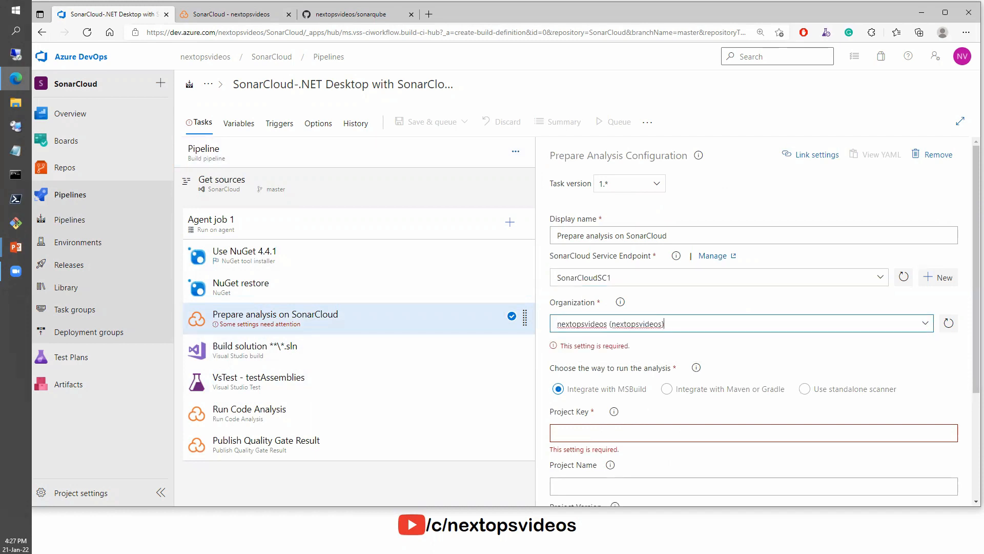
pyautogui.click(231, 14)
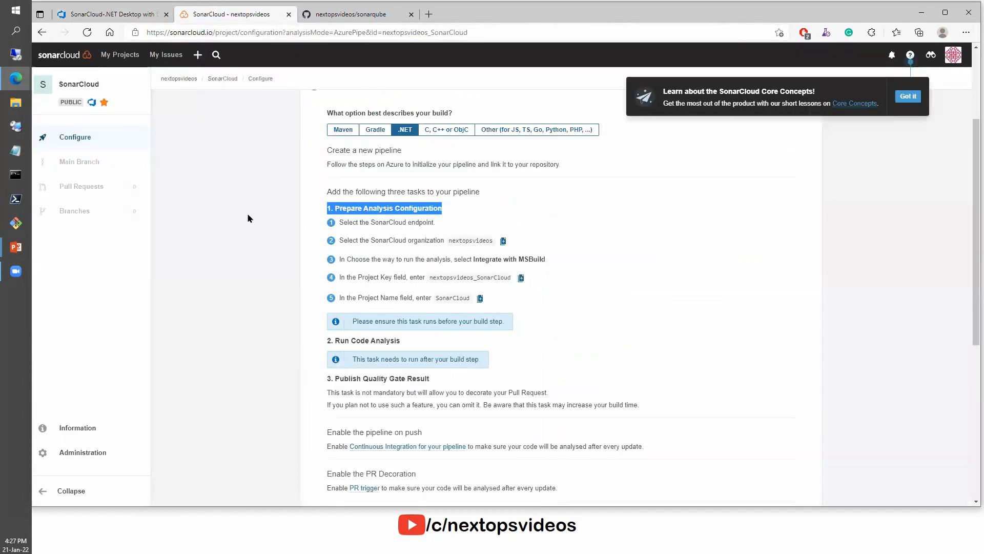
pyautogui.click(113, 14)
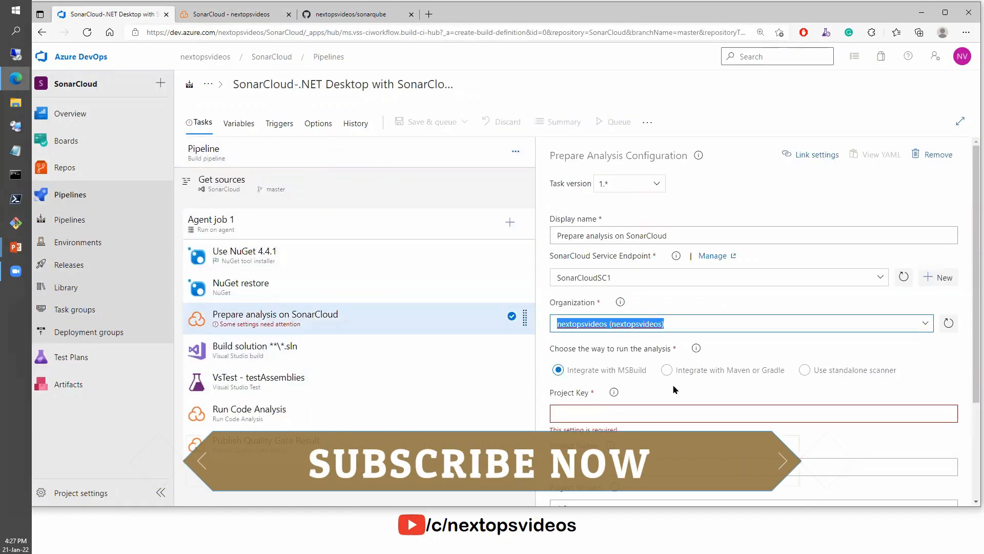
# Set the SonarCloud analysis task's Project Key to nextopsvideos_SonarCloud, copied from SonarCloud's setup instructions, after checking the Integrate with MSBuild requirement
pyautogui.scroll(-1, 654, 379)
pyautogui.click(256, 12)
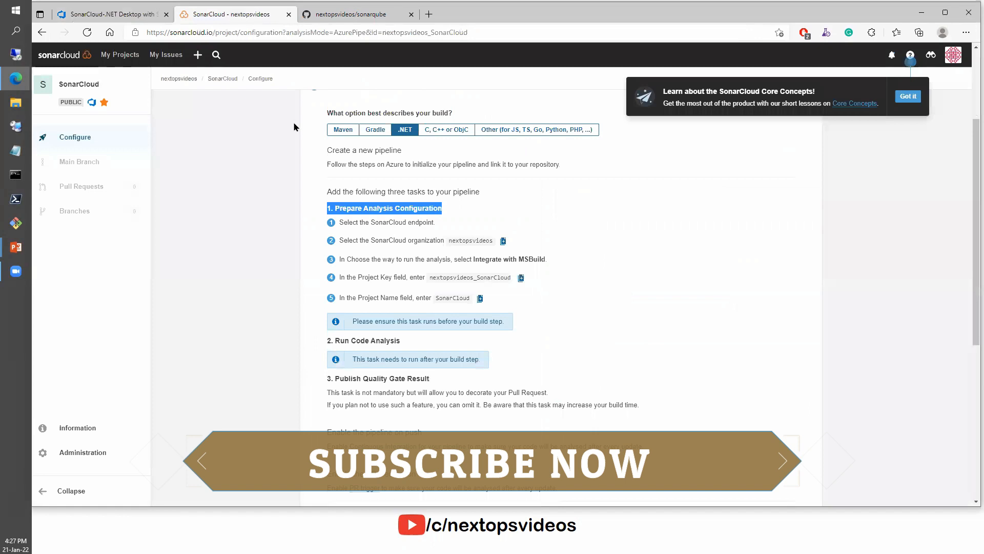
pyautogui.tripleClick(513, 259)
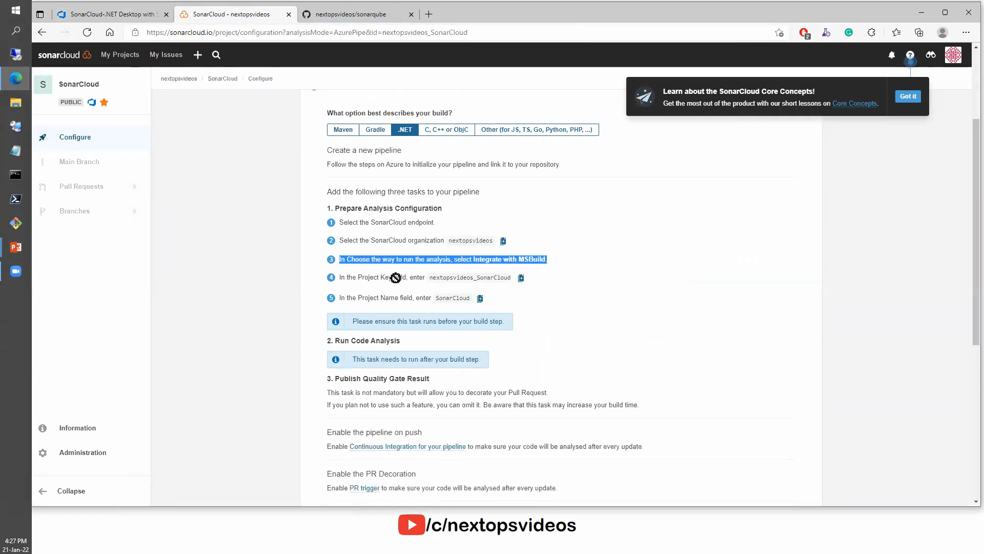
pyautogui.click(521, 277)
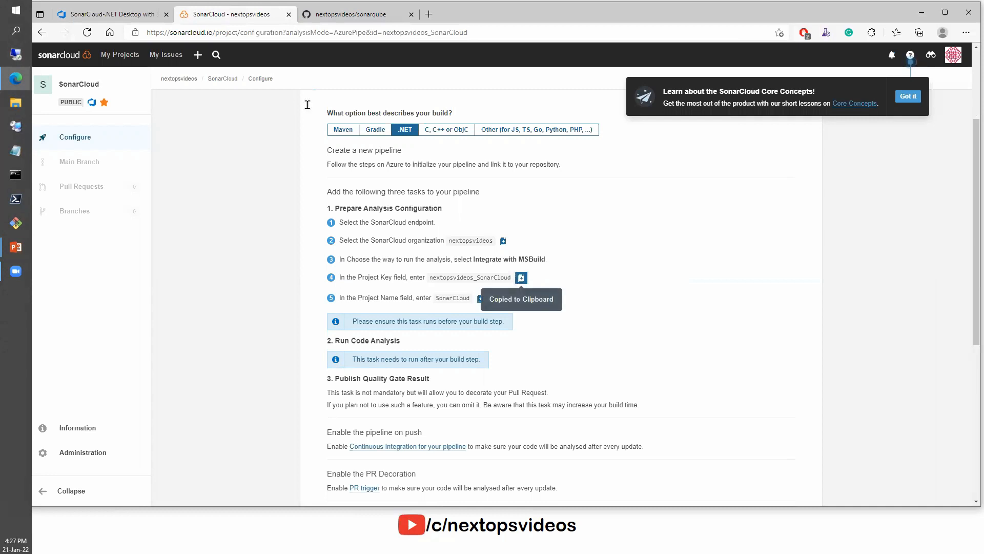
pyautogui.click(137, 16)
pyautogui.click(589, 357)
pyautogui.hotkey('ctrl', 'v')
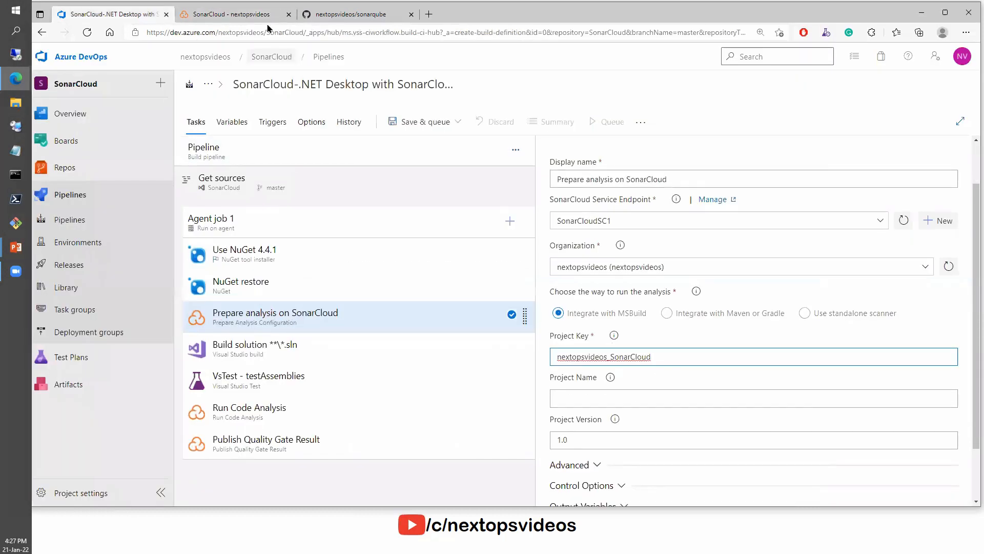
# Set the analysis task's Project Name to SonarCloud, copied from SonarCloud's setup instructions
pyautogui.click(231, 14)
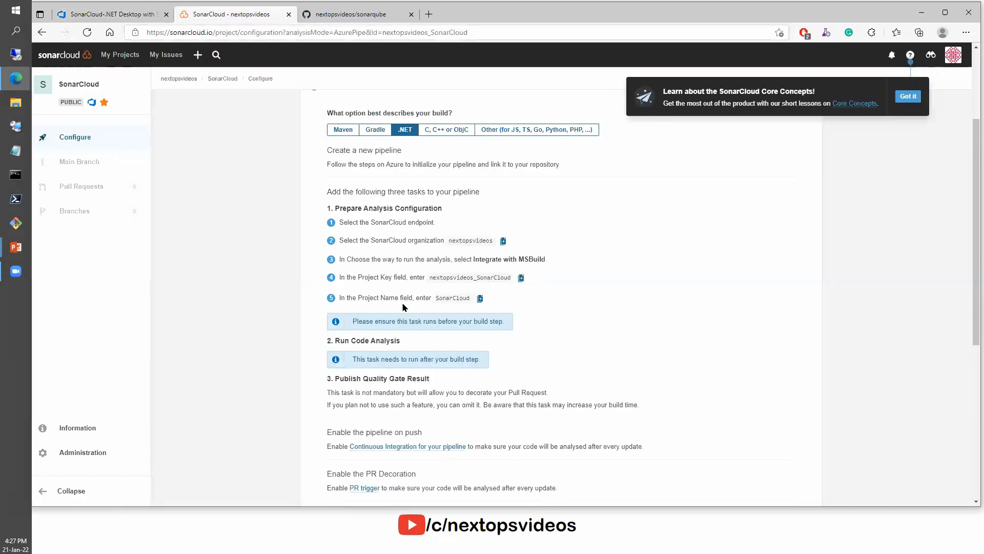
pyautogui.click(480, 299)
pyautogui.click(155, 15)
pyautogui.click(683, 403)
pyautogui.hotkey('ctrl', 'v')
pyautogui.scroll(-2, 679, 402)
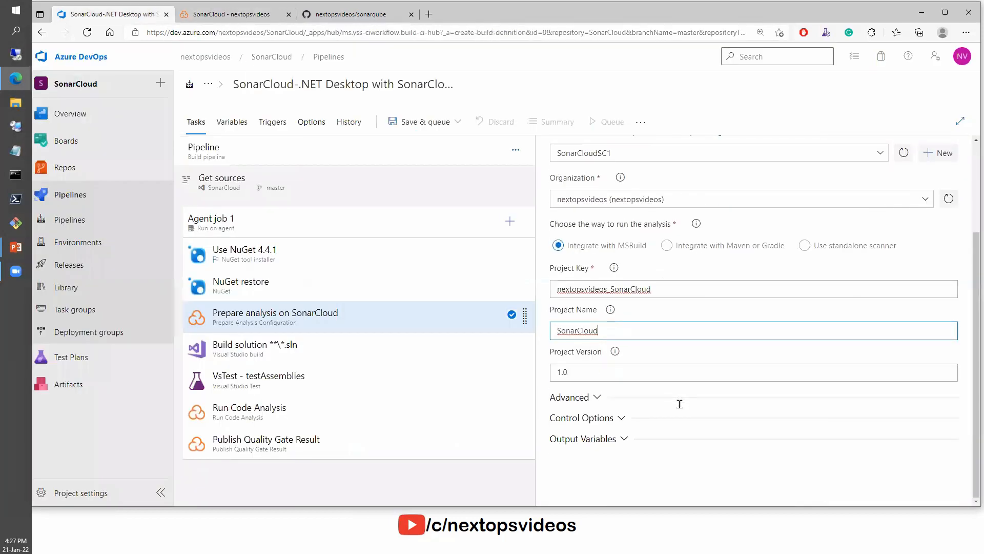
# Review the build, test, code analysis and quality gate tasks against SonarCloud's remaining setup instructions, dismissing the Core Concepts notice
pyautogui.click(280, 352)
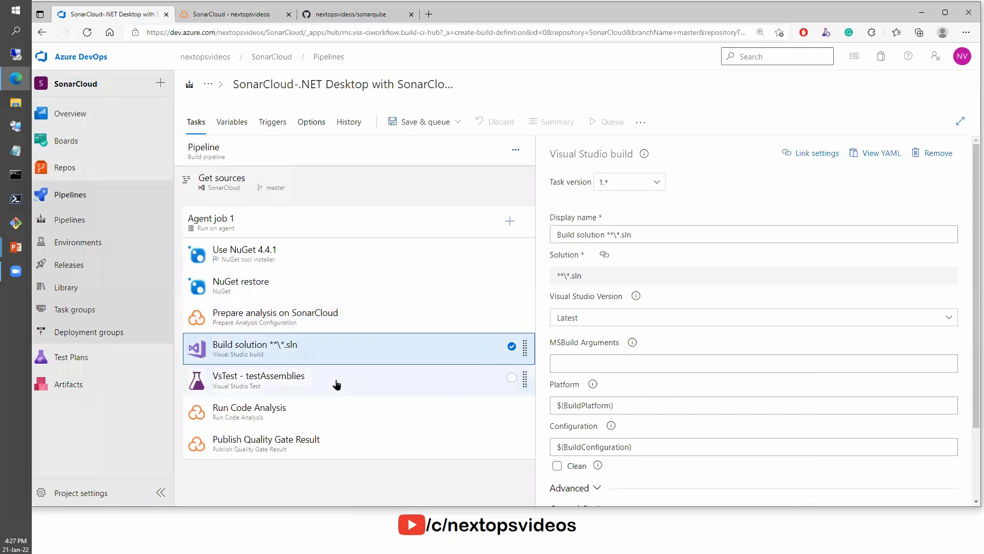
pyautogui.click(337, 384)
pyautogui.click(324, 426)
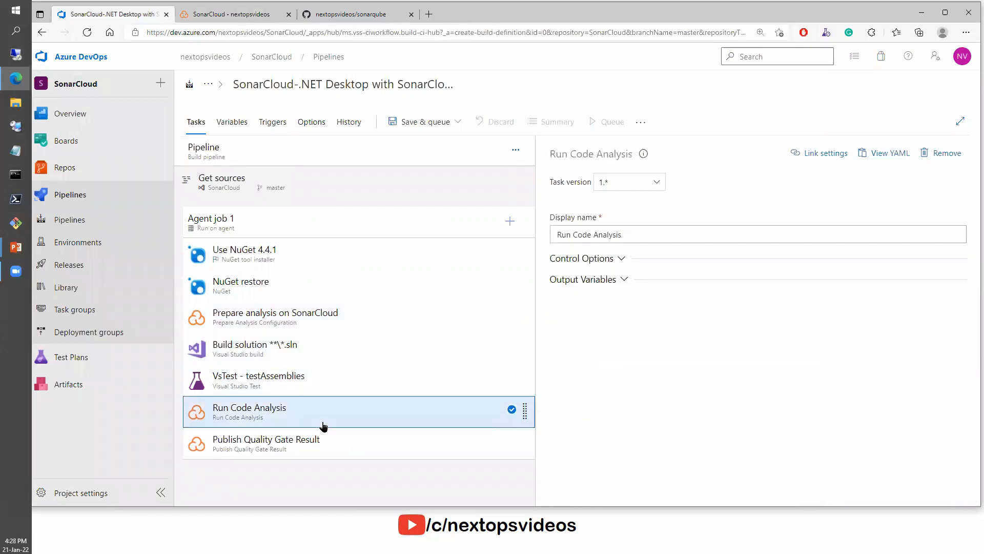
pyautogui.click(358, 455)
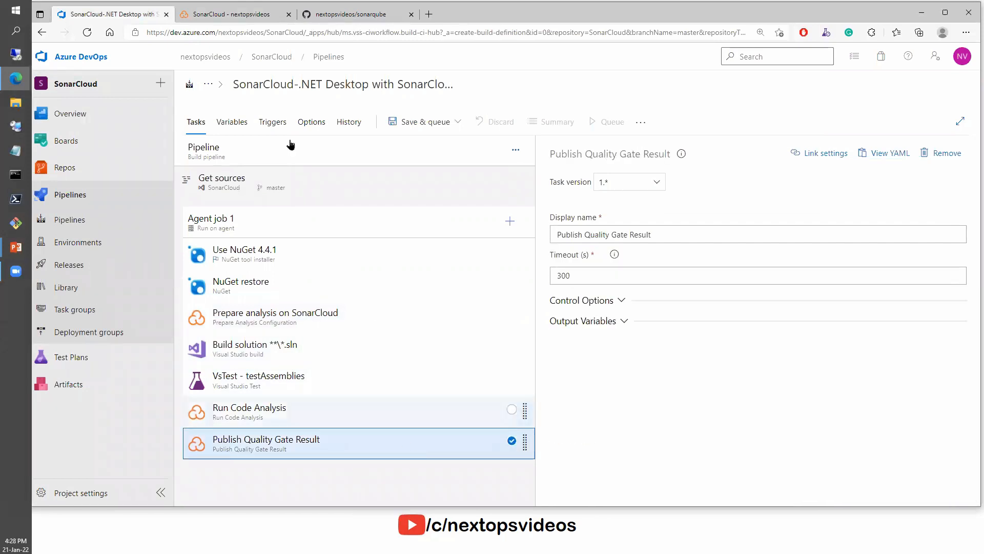
pyautogui.click(266, 15)
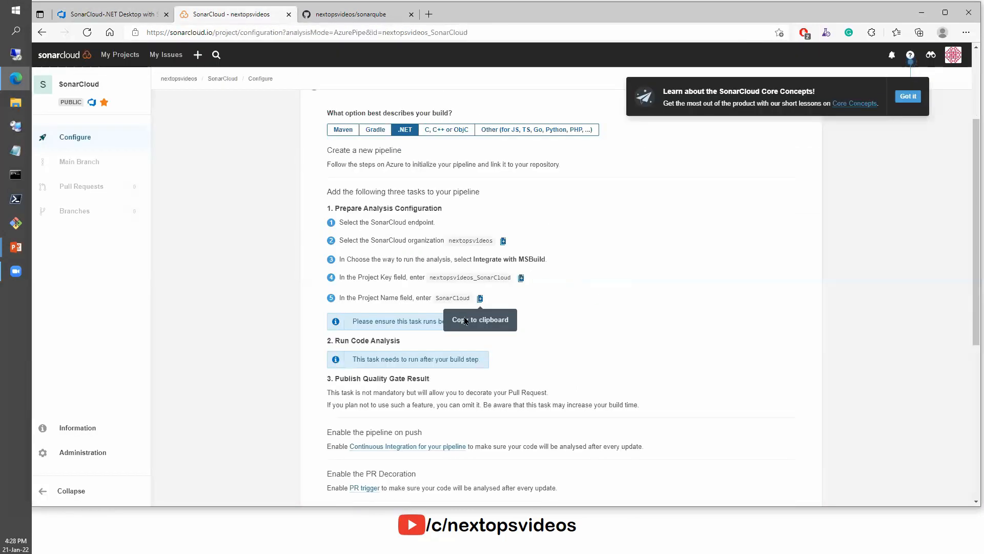
pyautogui.tripleClick(362, 341)
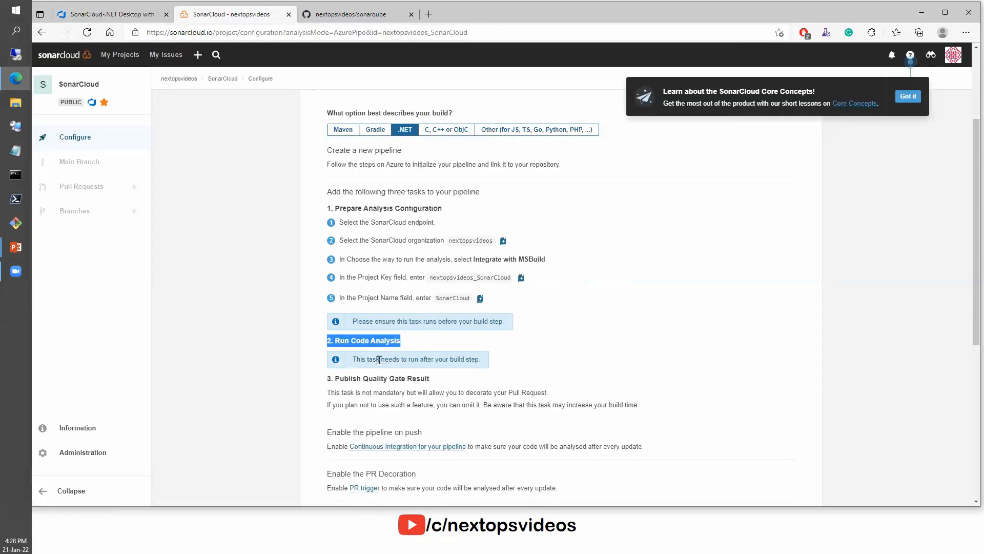
pyautogui.scroll(-1, 392, 358)
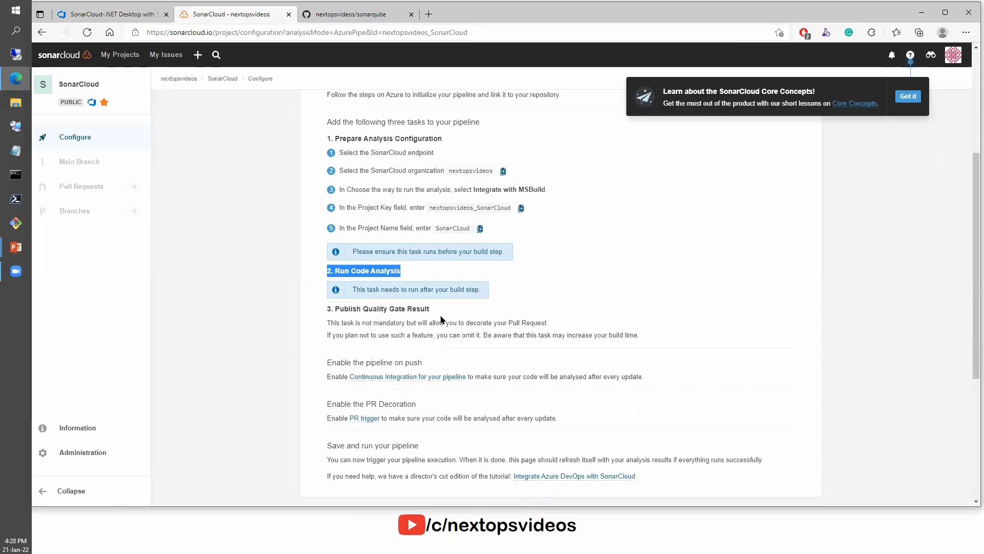
pyautogui.scroll(1, 538, 313)
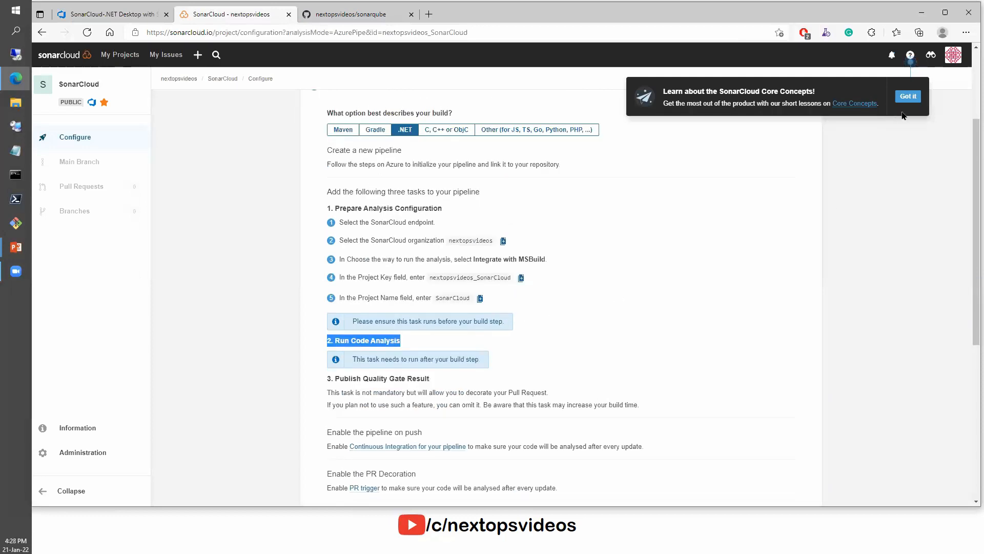
pyautogui.click(909, 98)
pyautogui.scroll(-5, 709, 312)
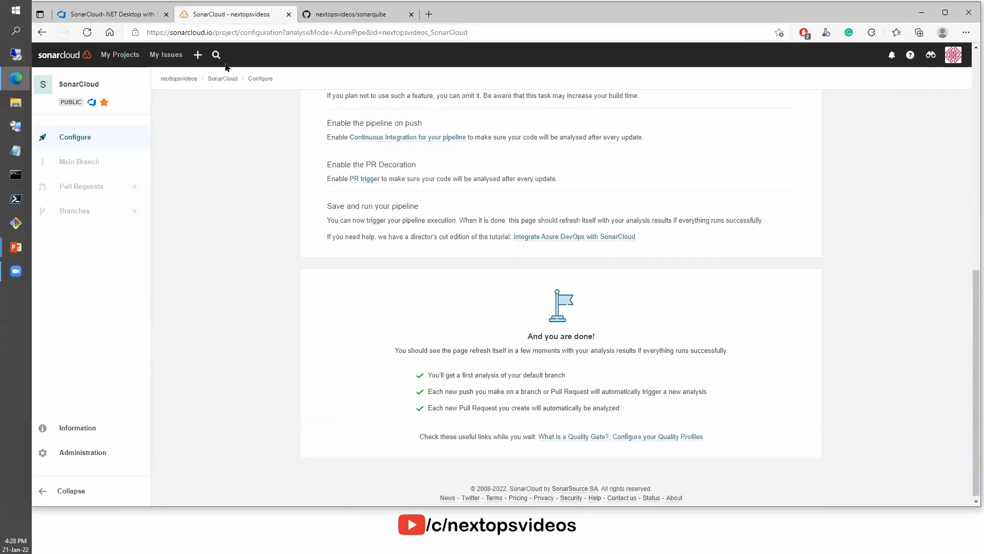
# Save and run the pipeline on the master branch with the Azure Pipelines pool and the vs2017-win2016 agent
pyautogui.click(135, 11)
pyautogui.click(417, 123)
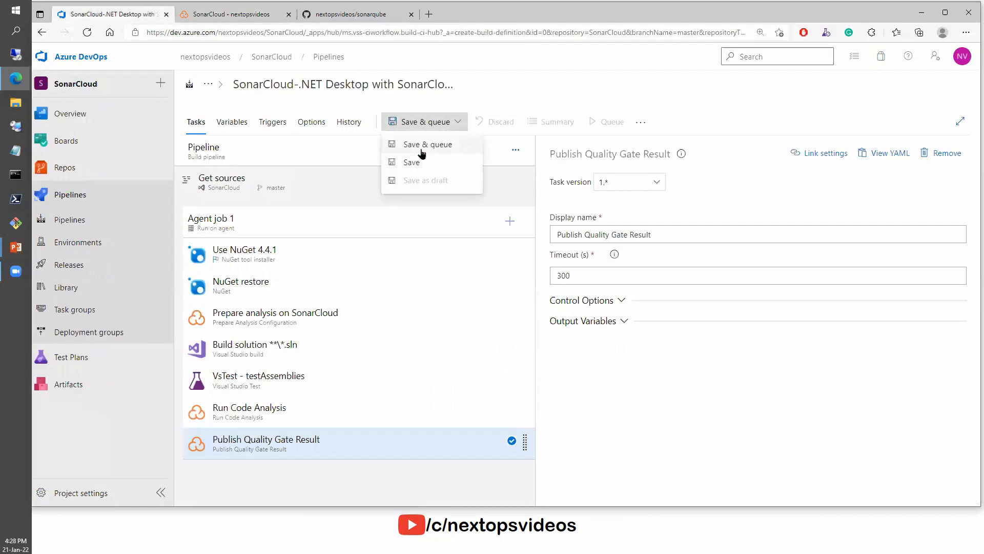
pyautogui.click(423, 148)
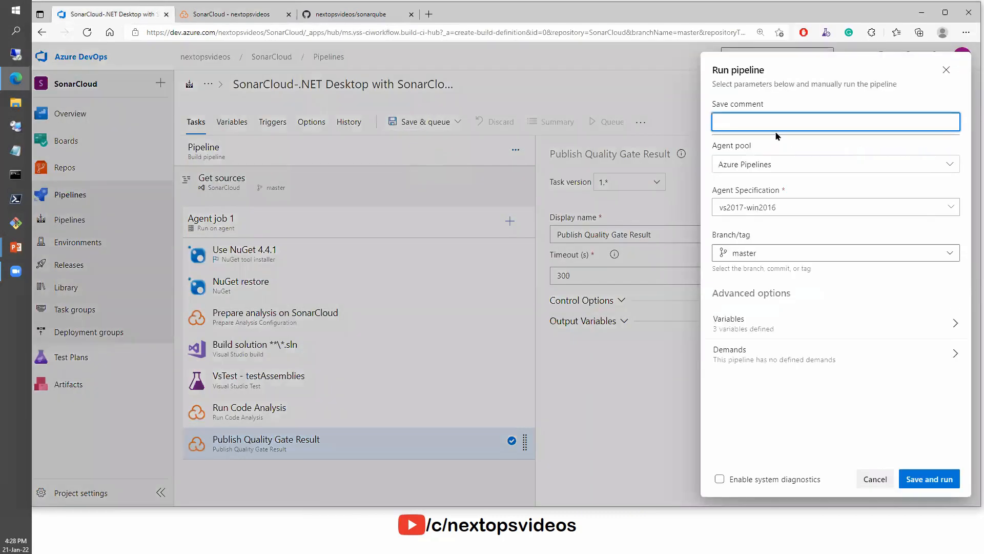
pyautogui.click(930, 479)
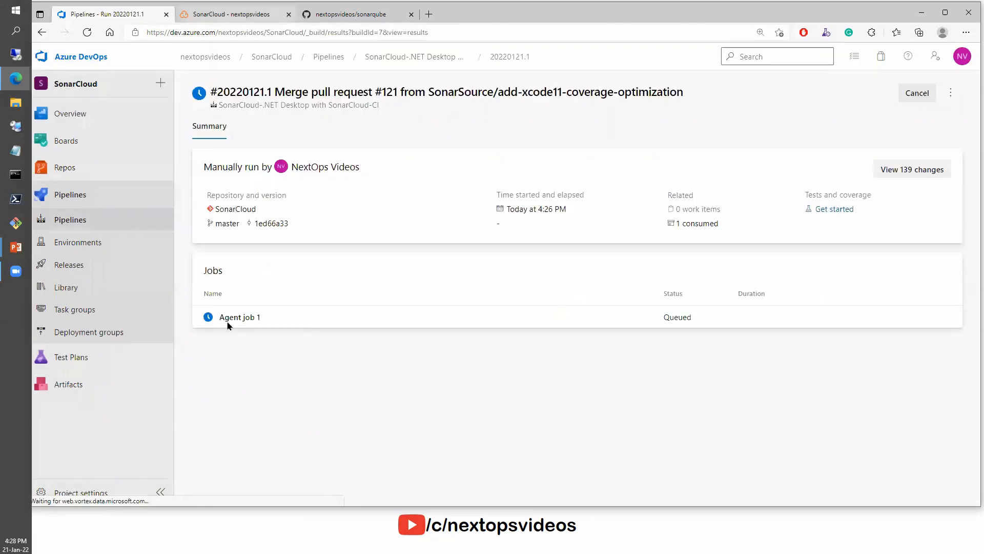
# Open Agent job 1 of the run and monitor its progress, rereading SonarCloud's Azure Pipelines setup instructions meanwhile
pyautogui.click(235, 315)
pyautogui.click(238, 15)
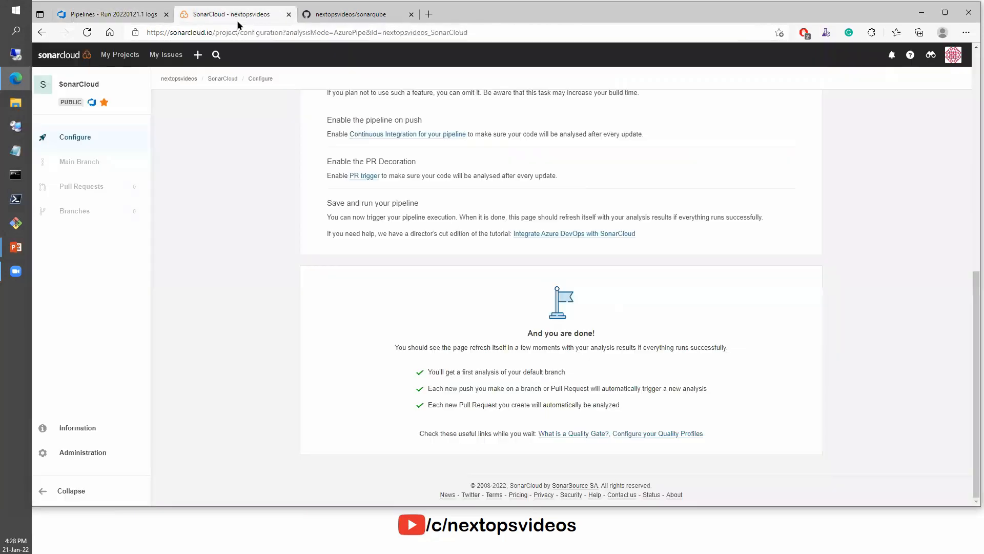
pyautogui.click(132, 15)
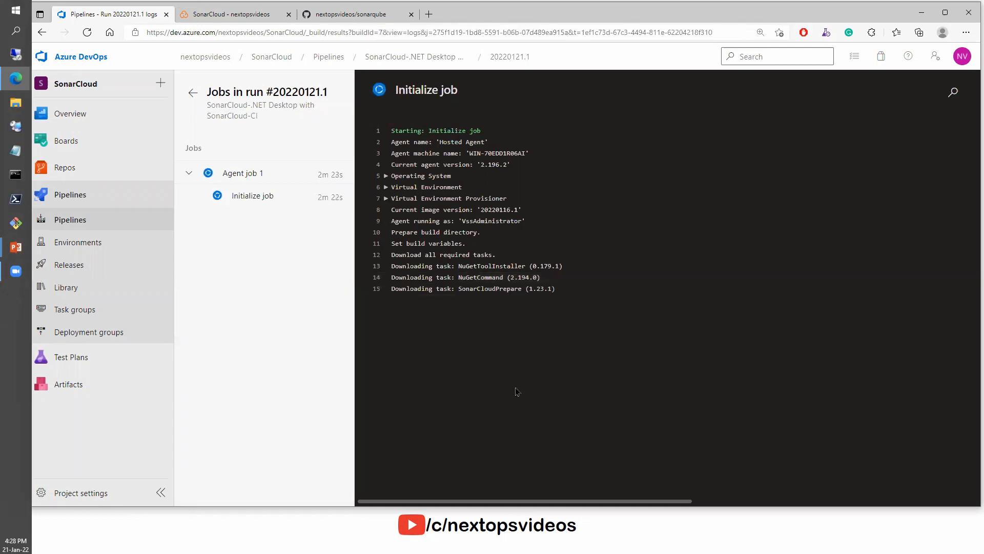
pyautogui.click(232, 15)
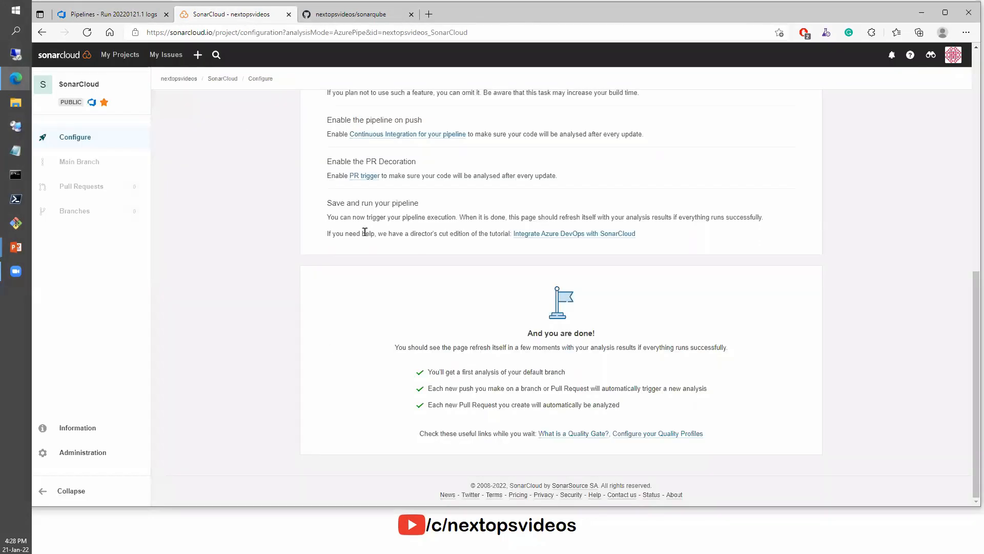
pyautogui.scroll(3, 491, 340)
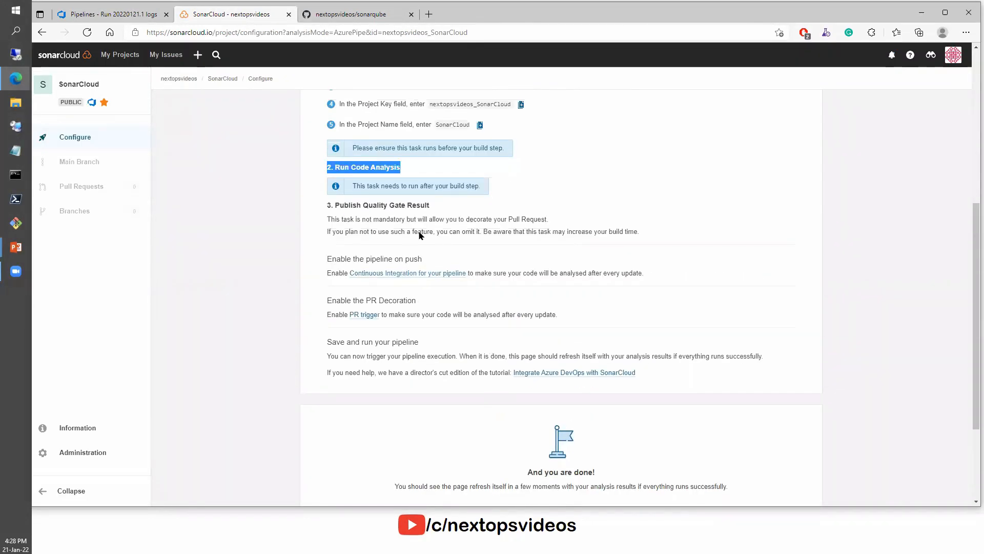
pyautogui.scroll(6, 479, 308)
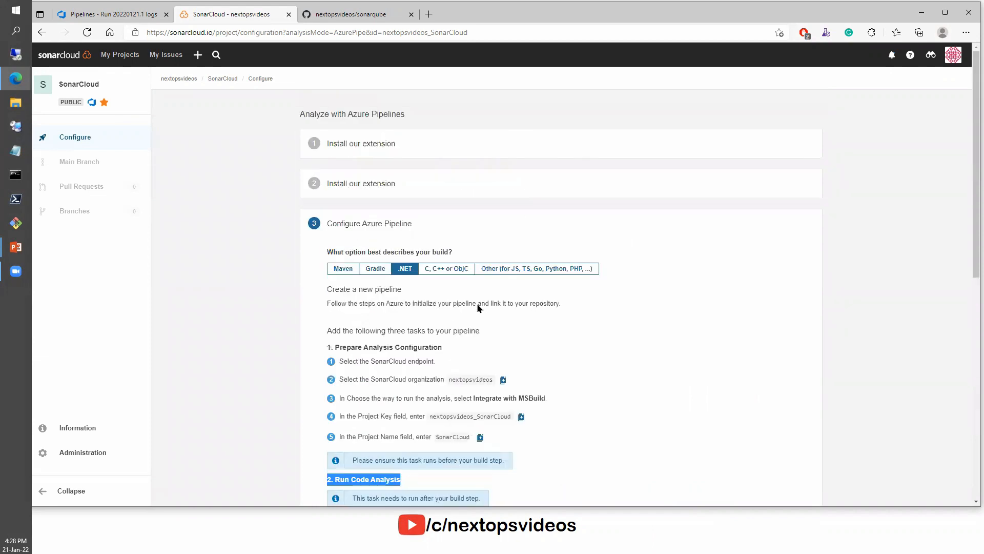
pyautogui.click(132, 15)
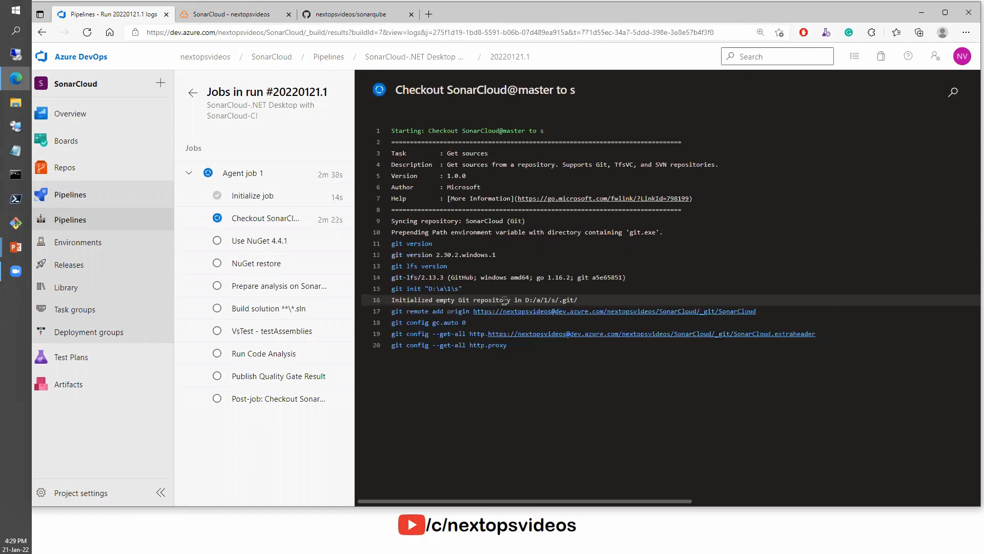
pyautogui.click(221, 16)
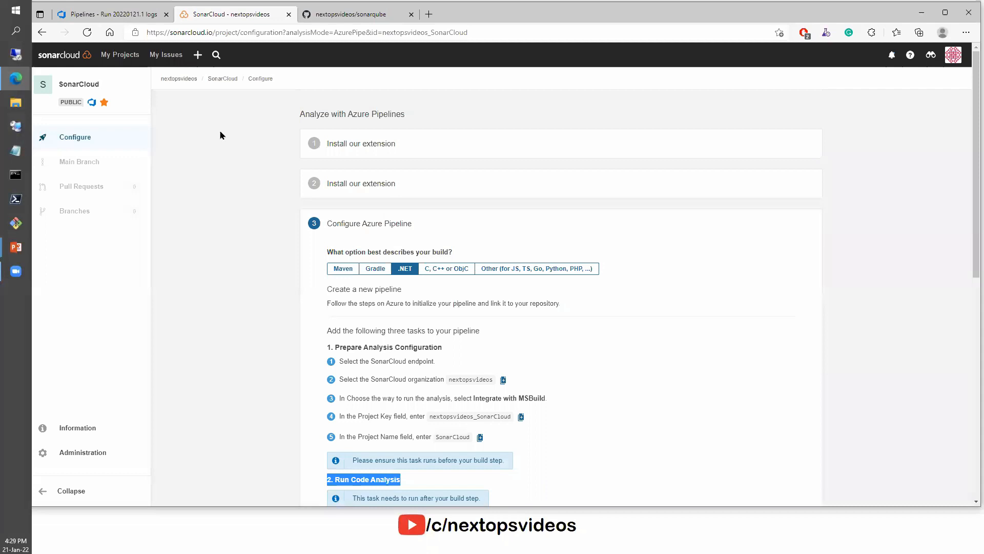
pyautogui.hotkey('ctrl', 'shift', 'Tab')
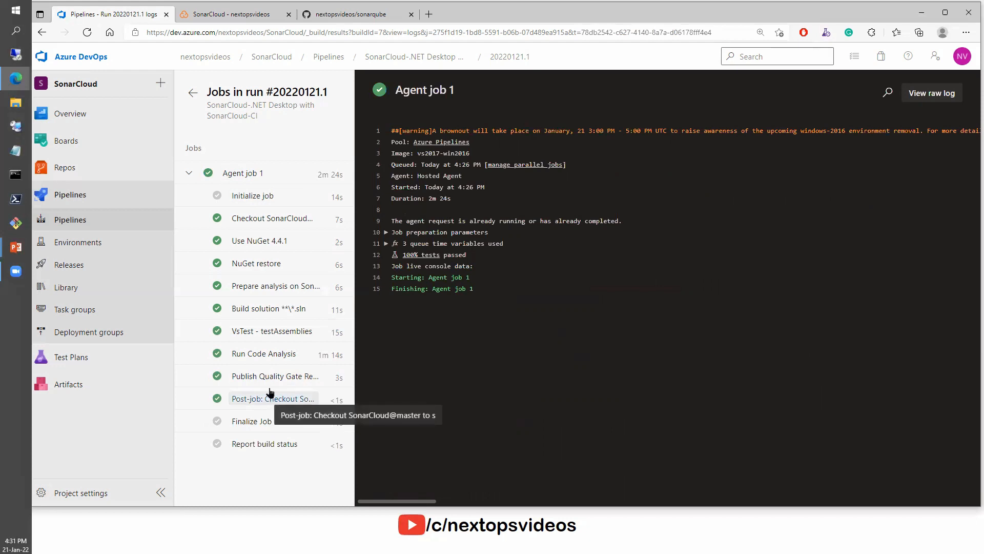
# Inspect the job logs of the Prepare analysis, Run Code Analysis, Publish Quality Gate Result and post-job checkout tasks
pyautogui.click(267, 291)
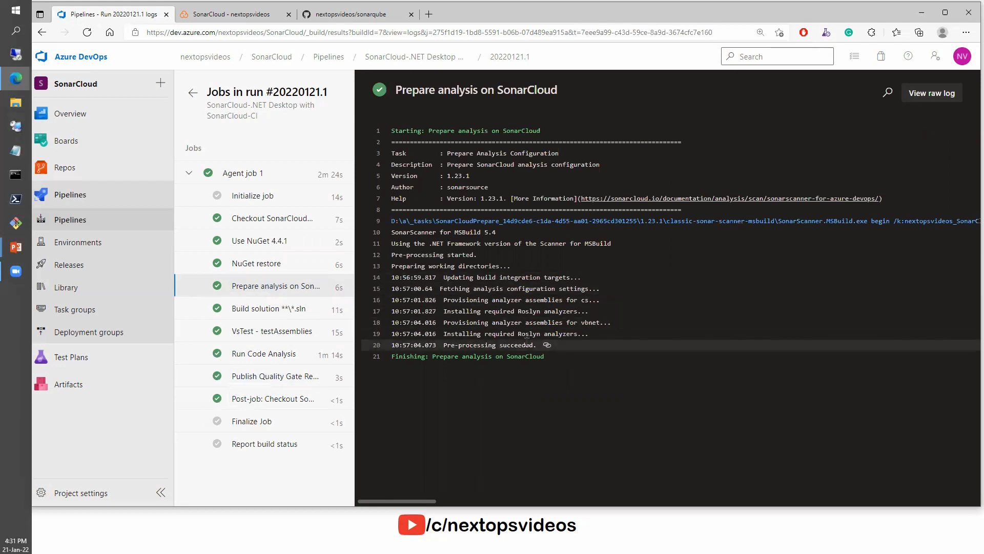
pyautogui.click(266, 354)
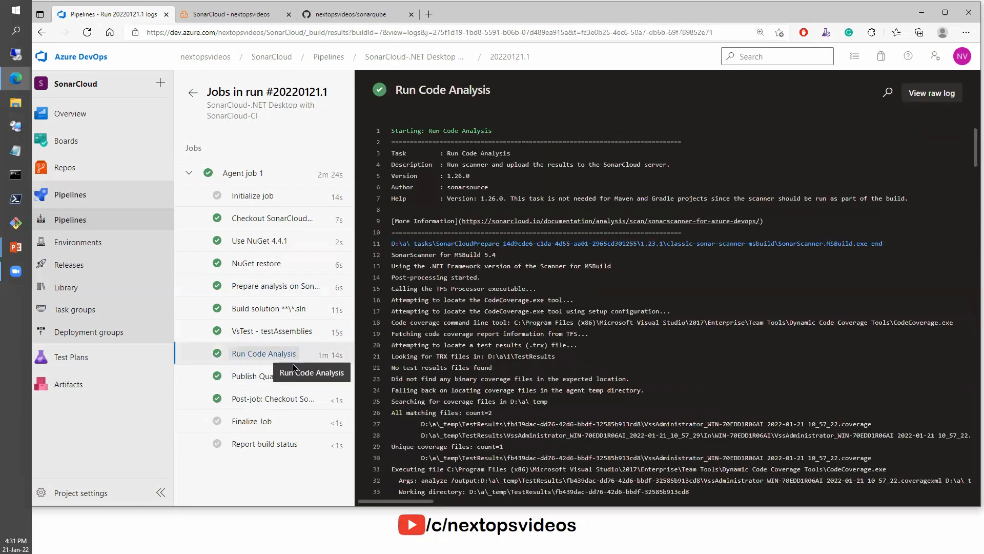
pyautogui.click(264, 377)
pyautogui.click(294, 398)
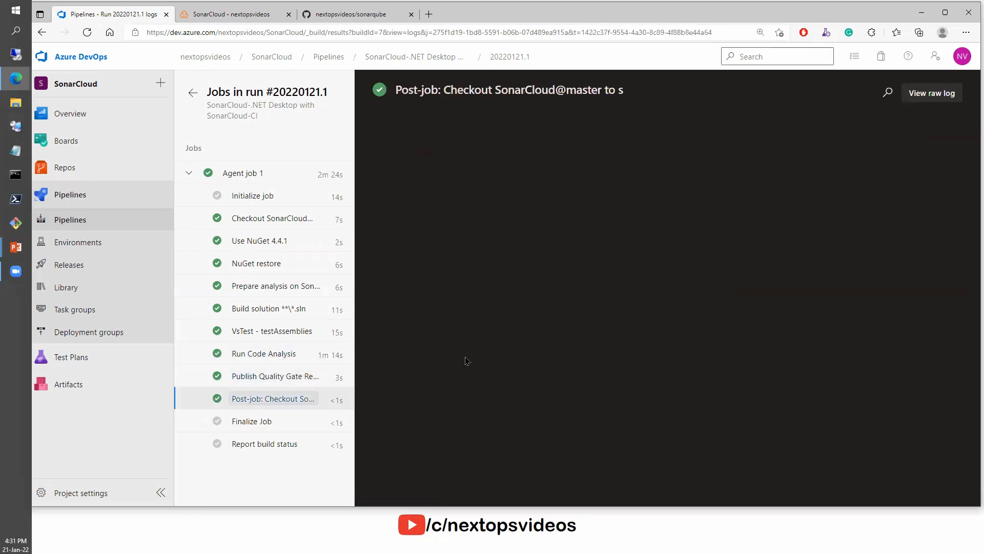
# Examine the SonarCloud project's analysis results in its overview, the favorite projects list and the nextopsvideos organization's project list
pyautogui.click(246, 18)
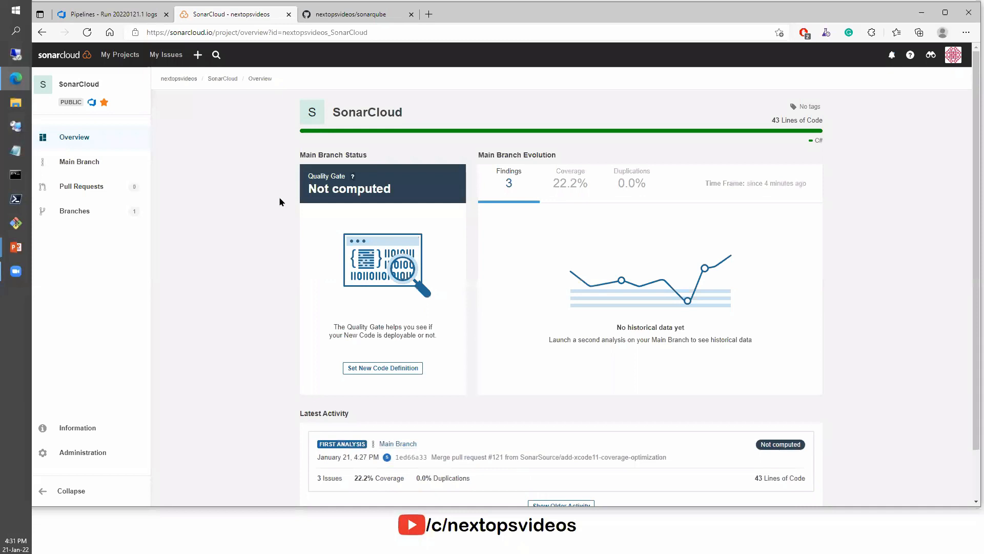
pyautogui.moveTo(568, 15); pyautogui.dragTo(571, 14)
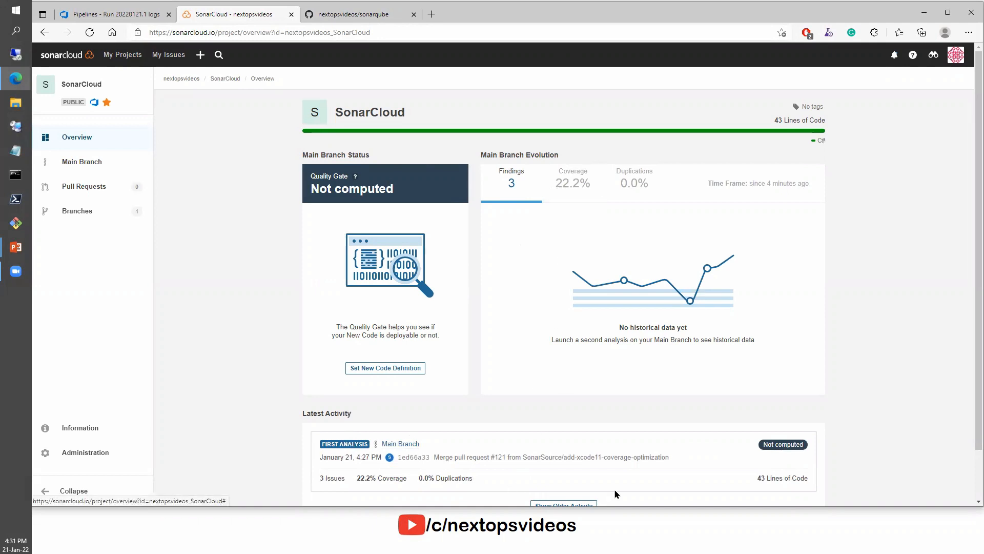
pyautogui.tripleClick(766, 478)
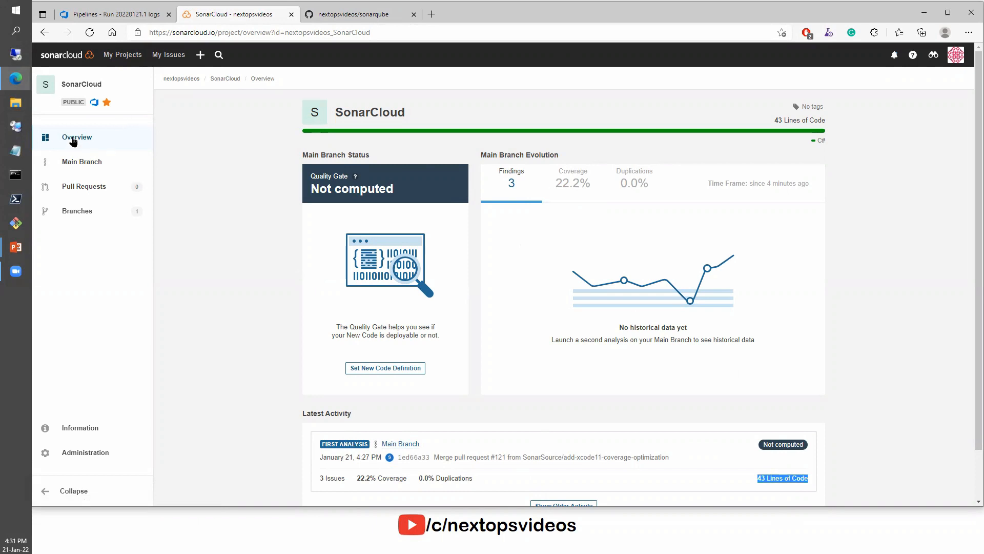
pyautogui.click(130, 57)
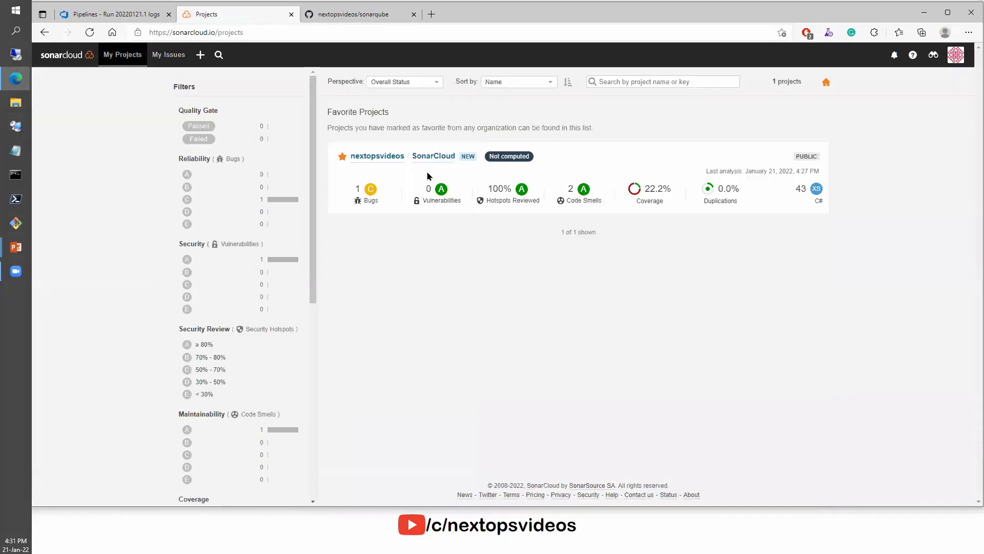
pyautogui.click(427, 159)
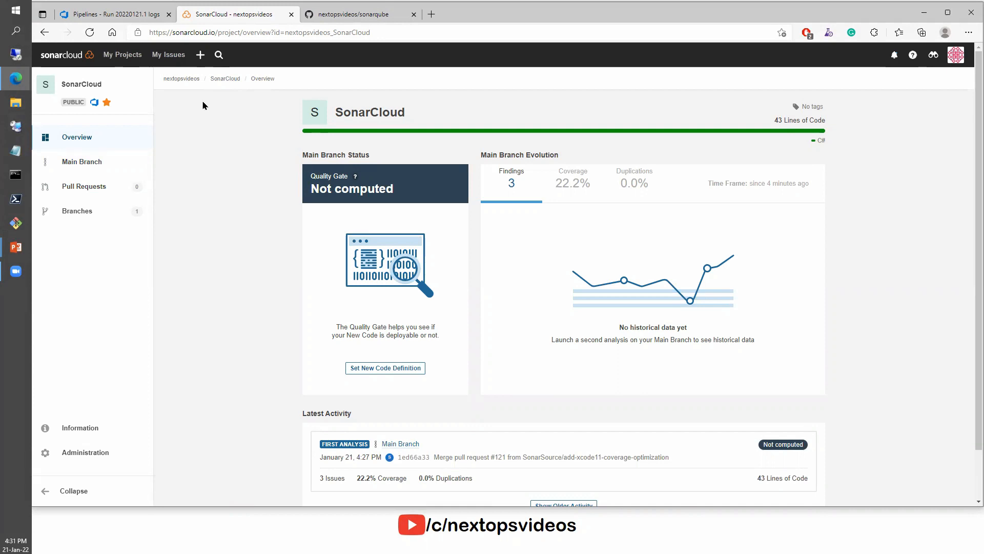
pyautogui.click(184, 80)
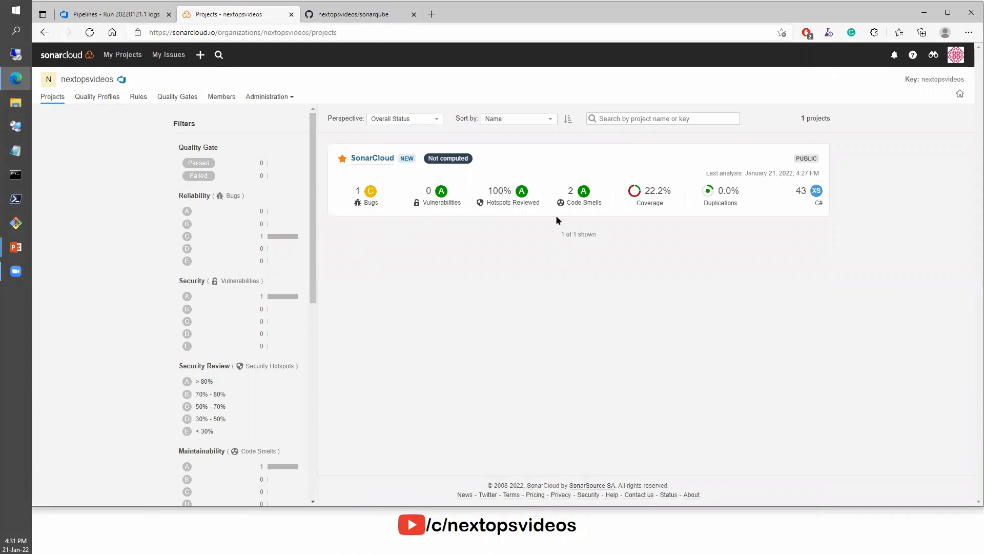
pyautogui.doubleClick(359, 192)
pyautogui.click(380, 162)
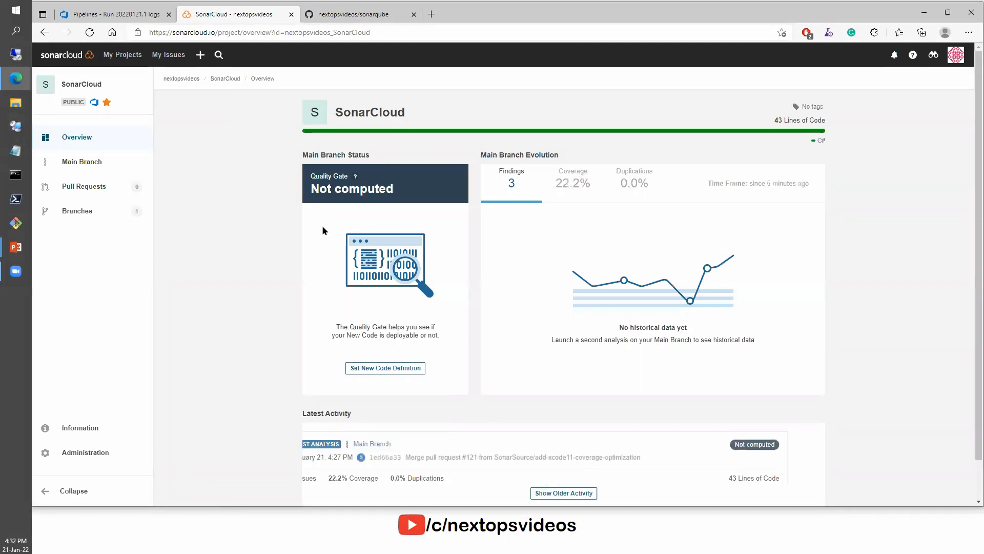
# Review the coverage and duplications evolution, the latest activity and the information page of the SonarCloud project
pyautogui.click(577, 189)
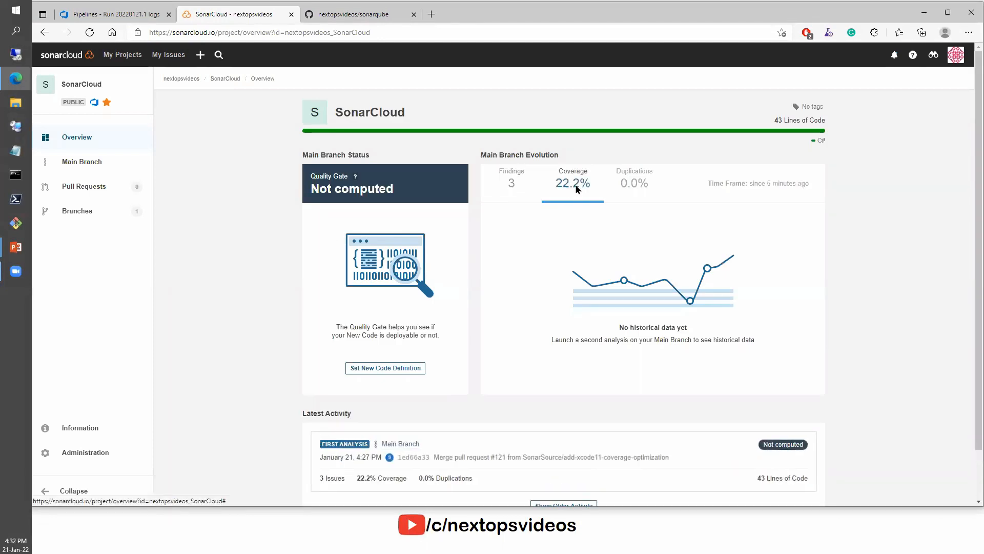
pyautogui.click(632, 187)
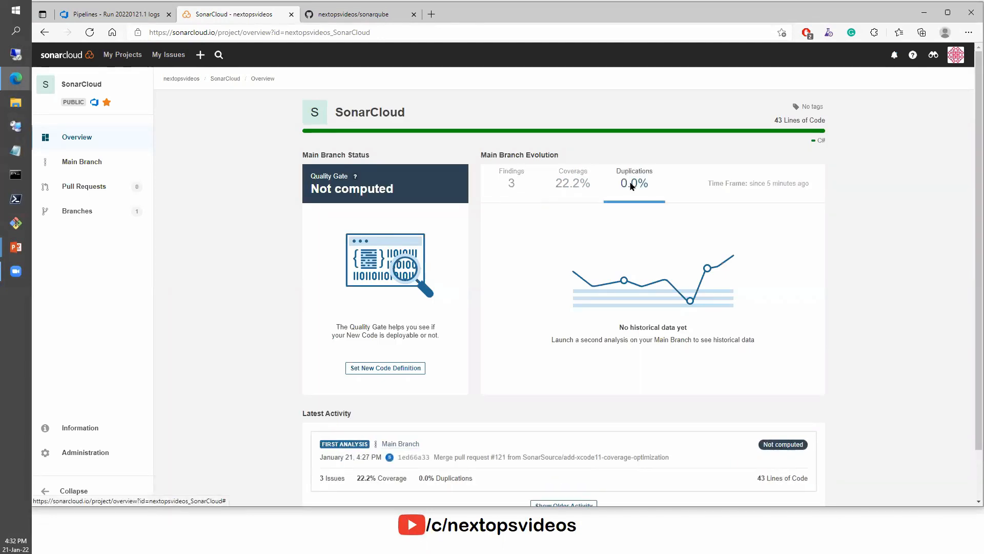
pyautogui.scroll(-1, 513, 405)
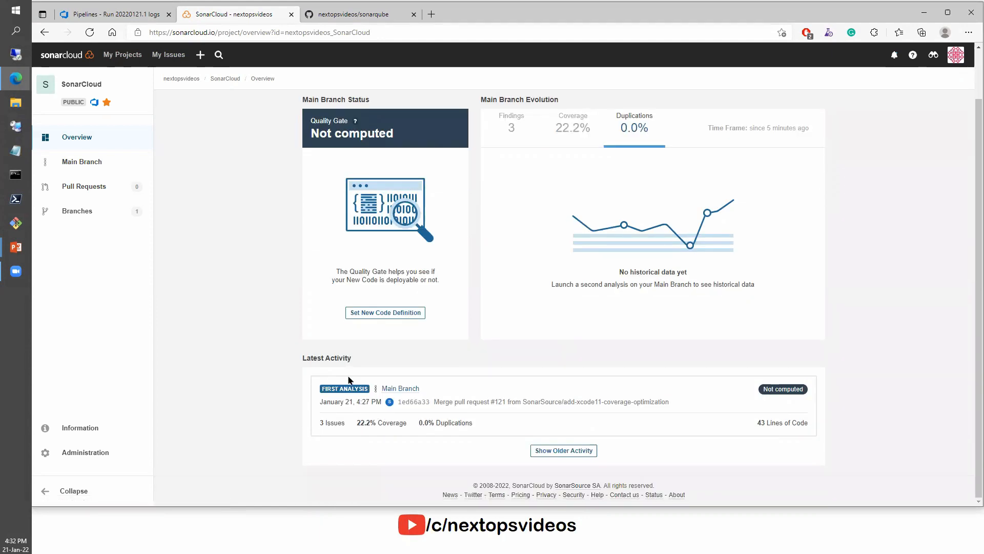
pyautogui.click(109, 427)
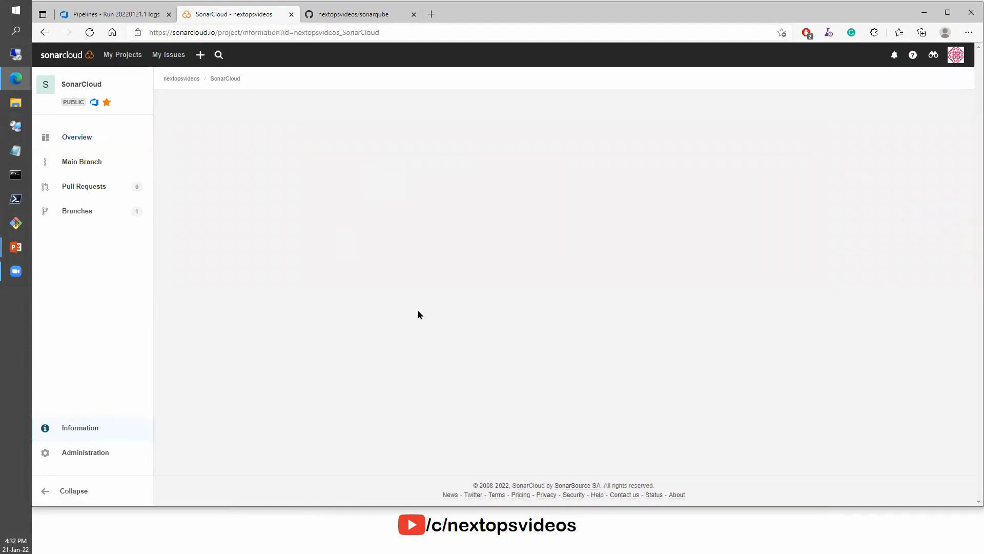
pyautogui.click(78, 139)
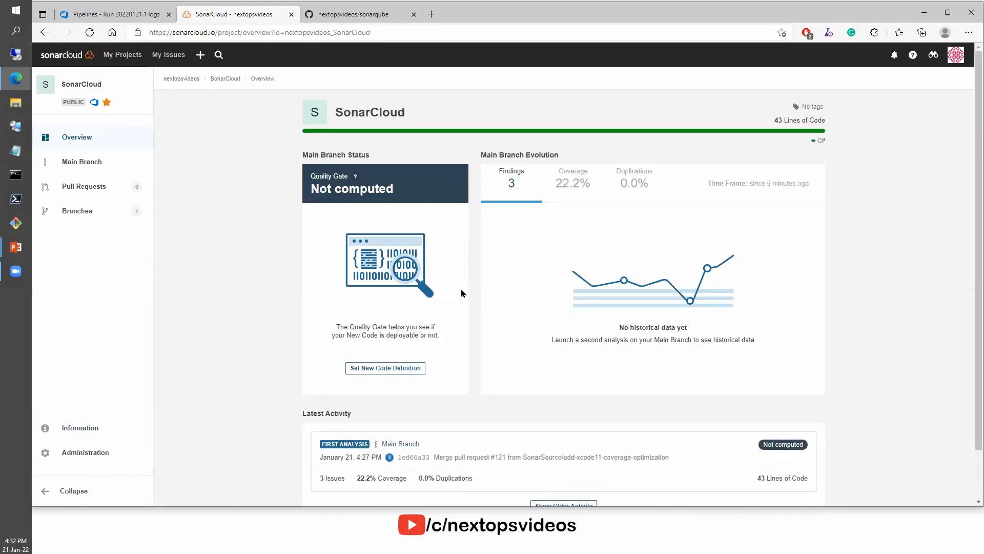
# Check the issues assigned to the account and the favorite projects, and reopen the SonarCloud project to review its overview
pyautogui.click(169, 55)
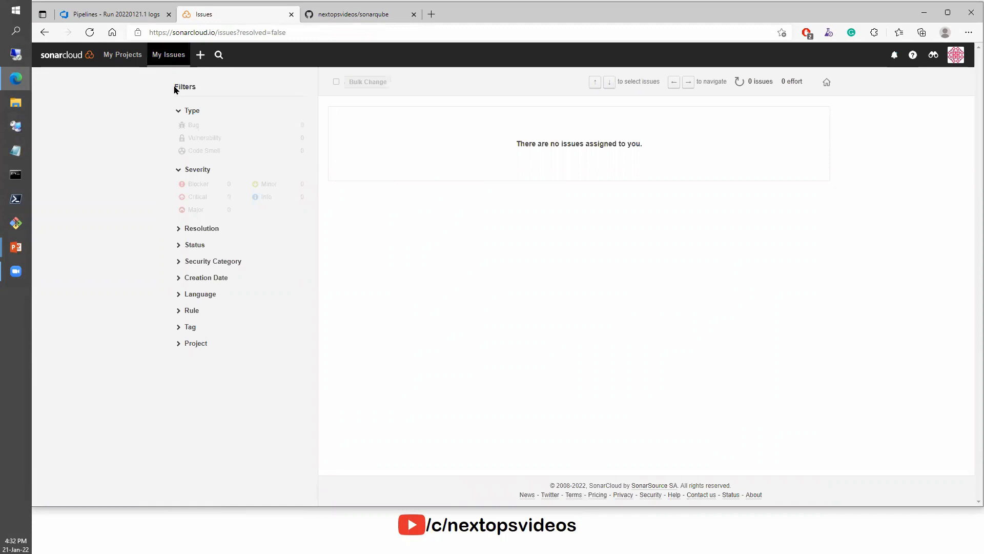
pyautogui.click(108, 60)
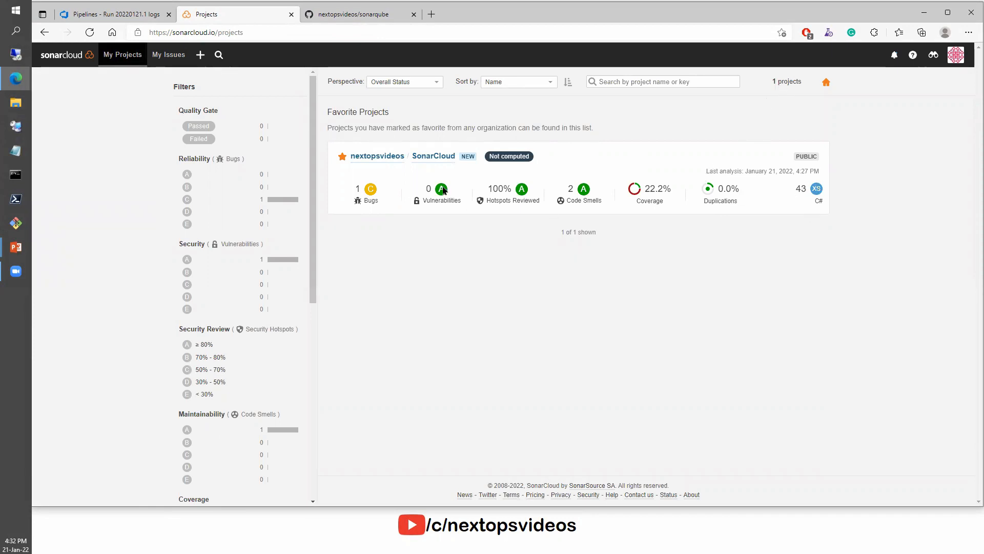
pyautogui.click(422, 156)
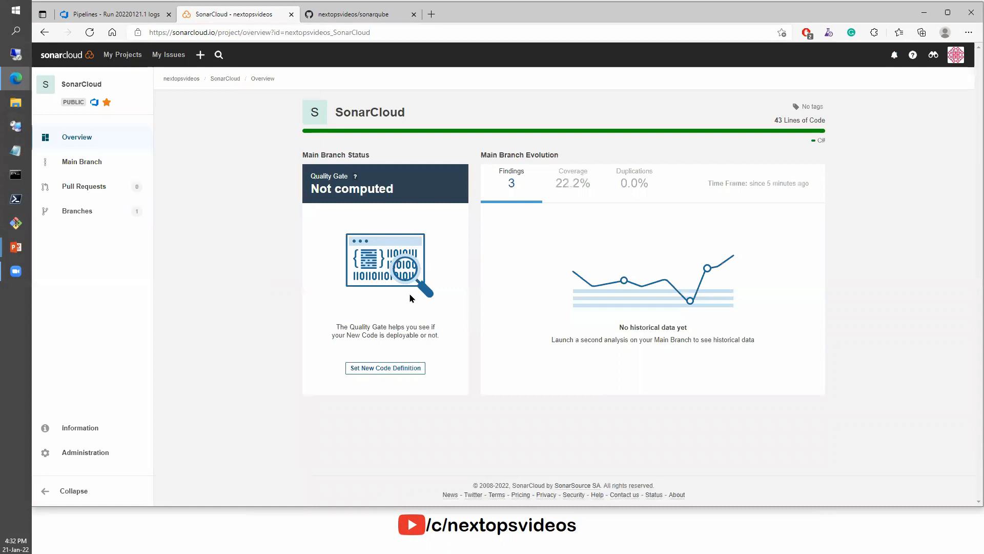
pyautogui.scroll(-1, 395, 402)
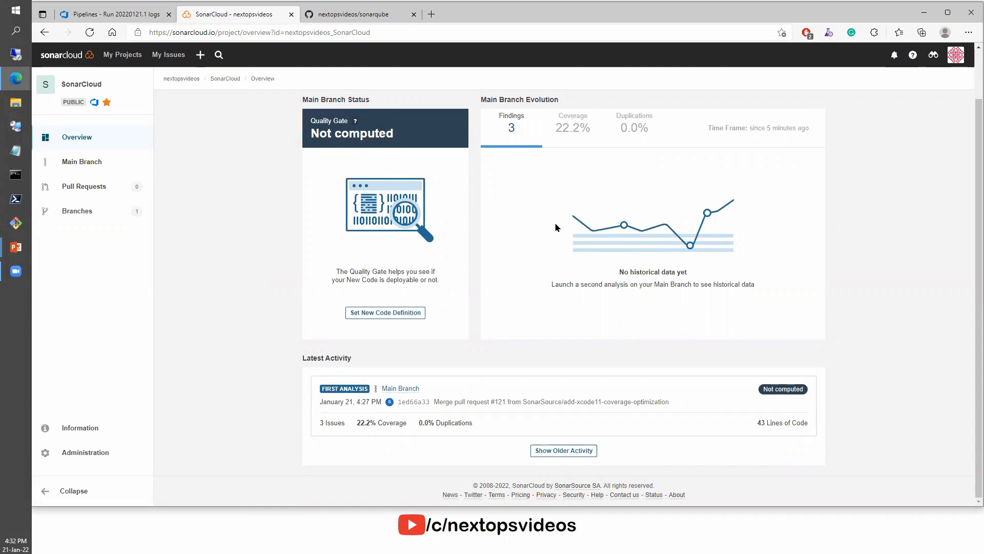
pyautogui.scroll(1, 610, 328)
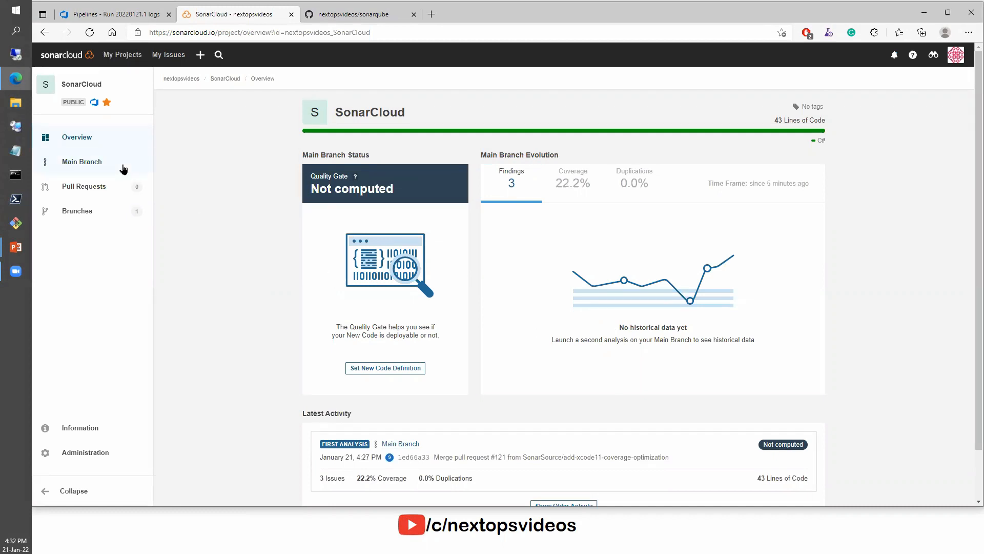
# Inspect the main branch's bugs and code smells in detail, returning to the branch summary after each
pyautogui.click(89, 163)
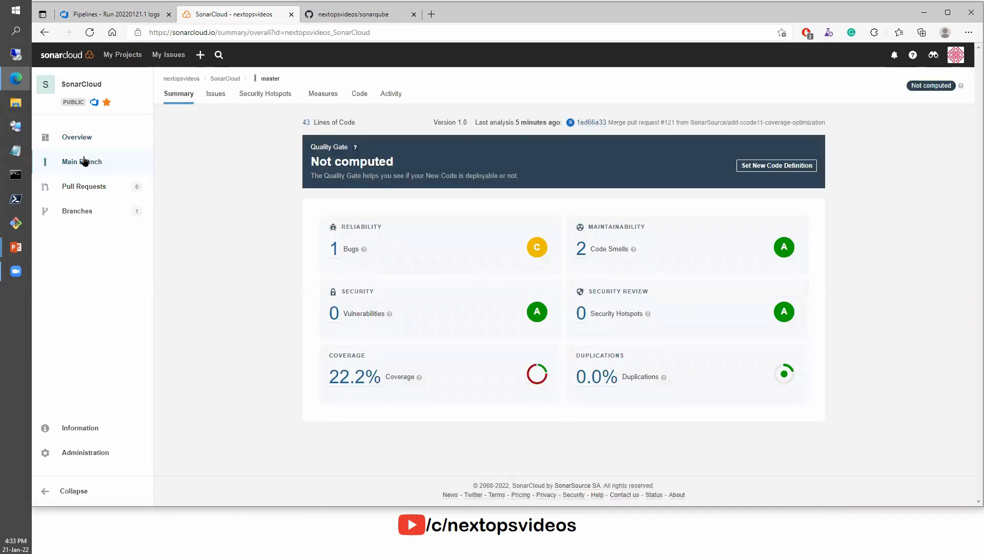
pyautogui.click(334, 249)
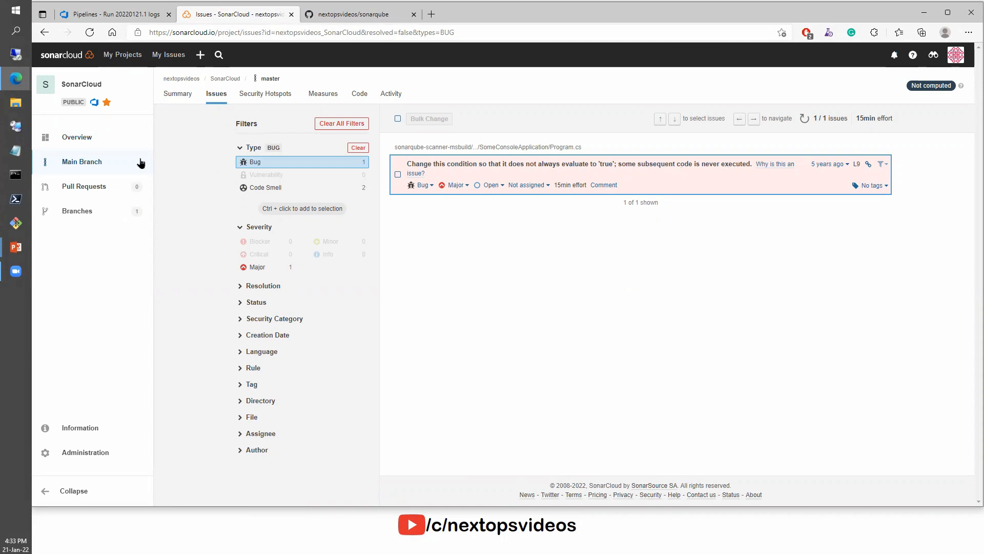
pyautogui.click(113, 161)
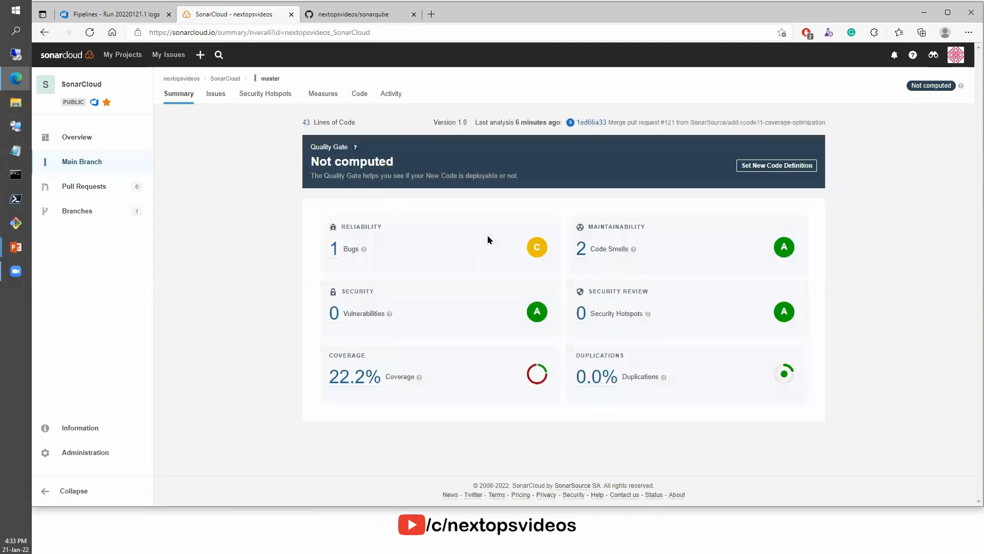
pyautogui.click(581, 249)
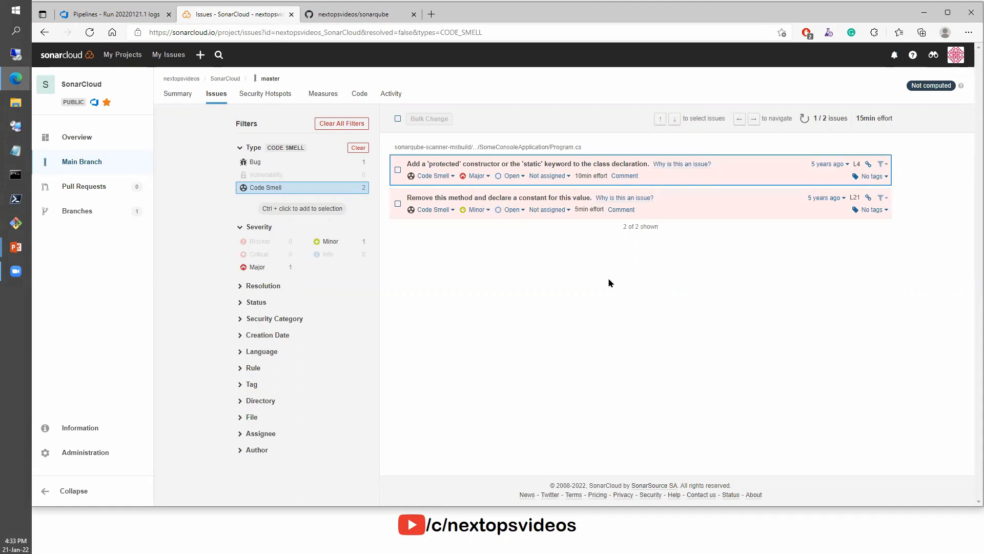
pyautogui.click(94, 163)
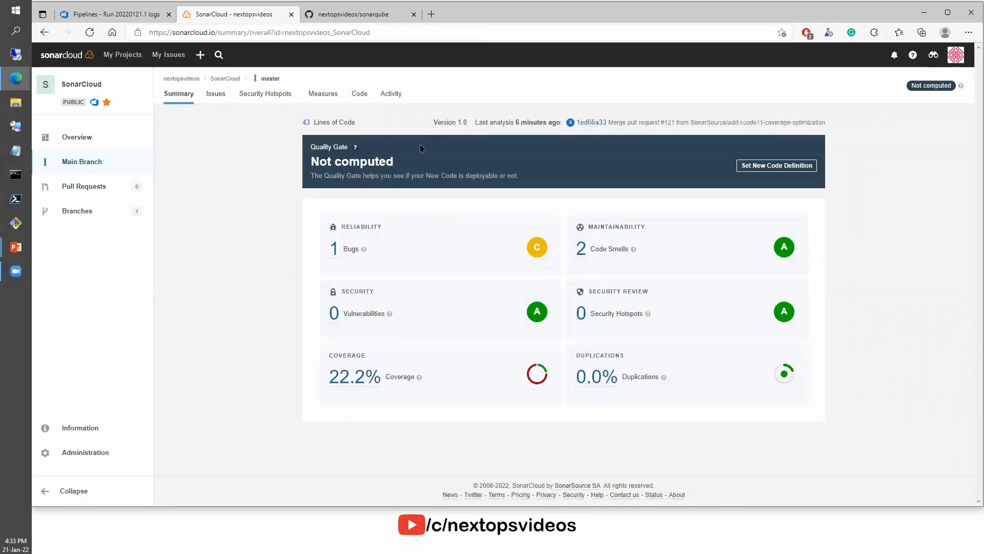
# Look through the main branch's activity, code, measures, security hotspots and issues, ending at its summary
pyautogui.click(392, 95)
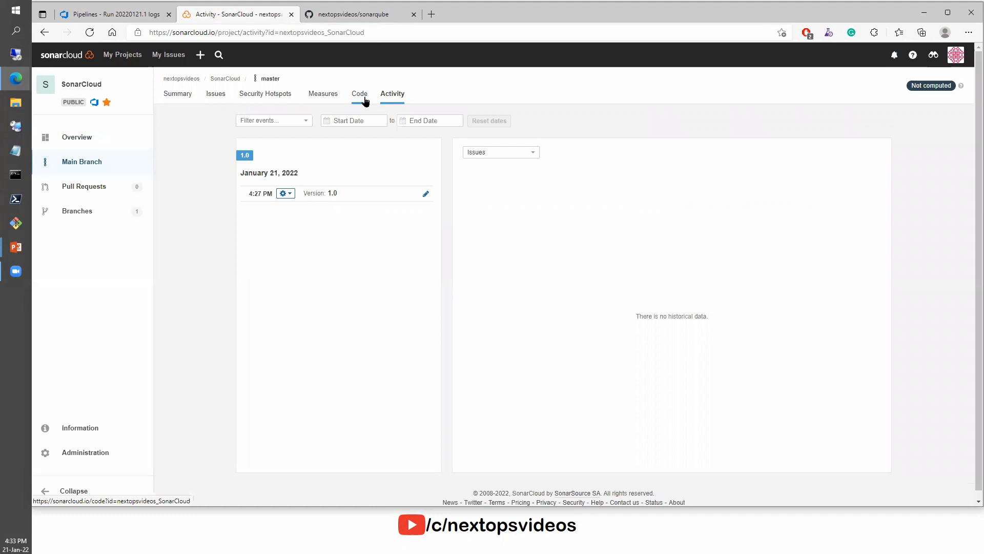
pyautogui.click(365, 98)
pyautogui.click(311, 101)
pyautogui.click(255, 104)
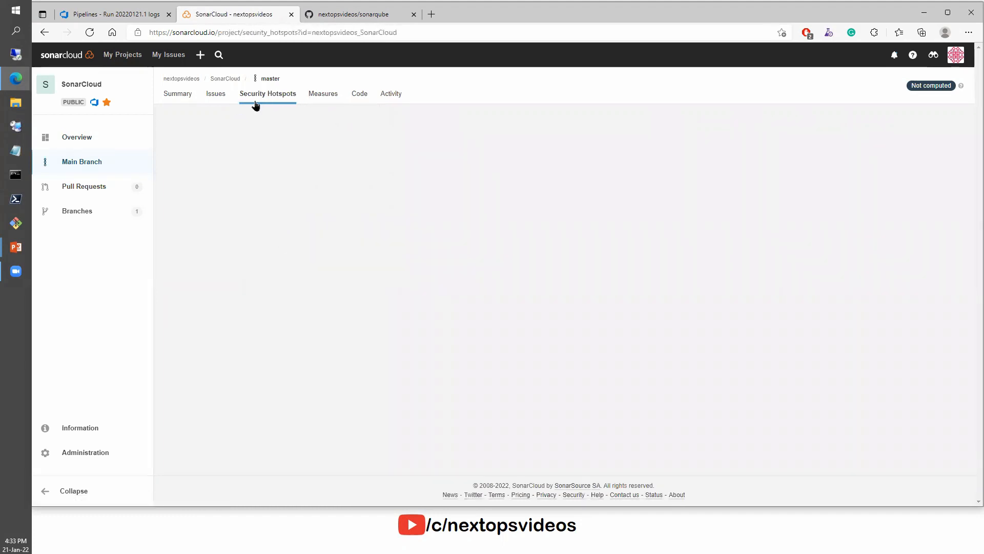
pyautogui.click(210, 95)
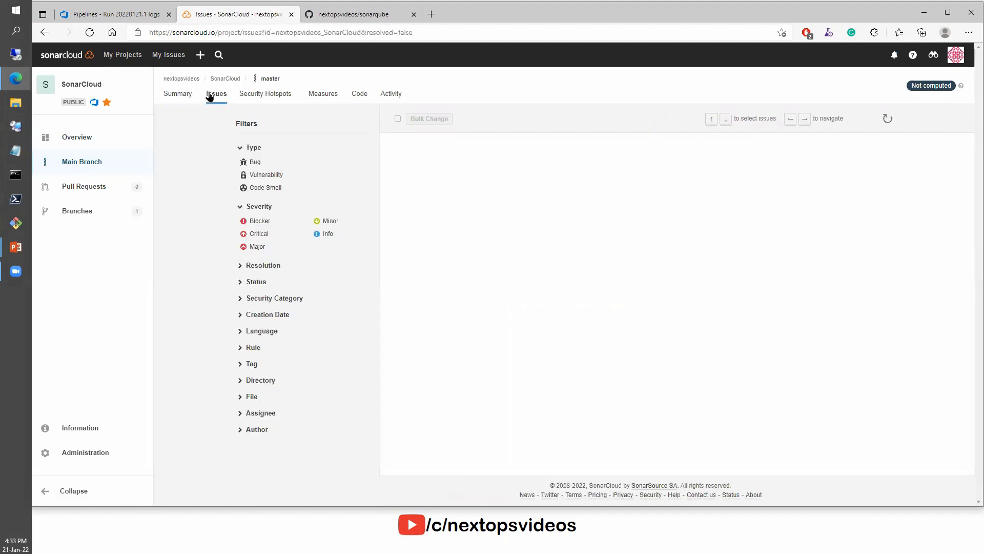
pyautogui.click(172, 95)
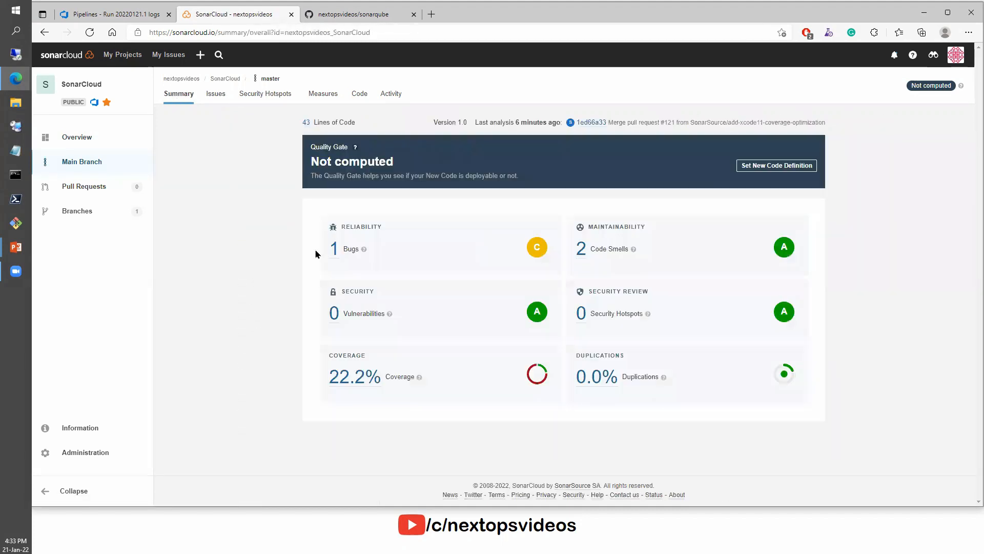